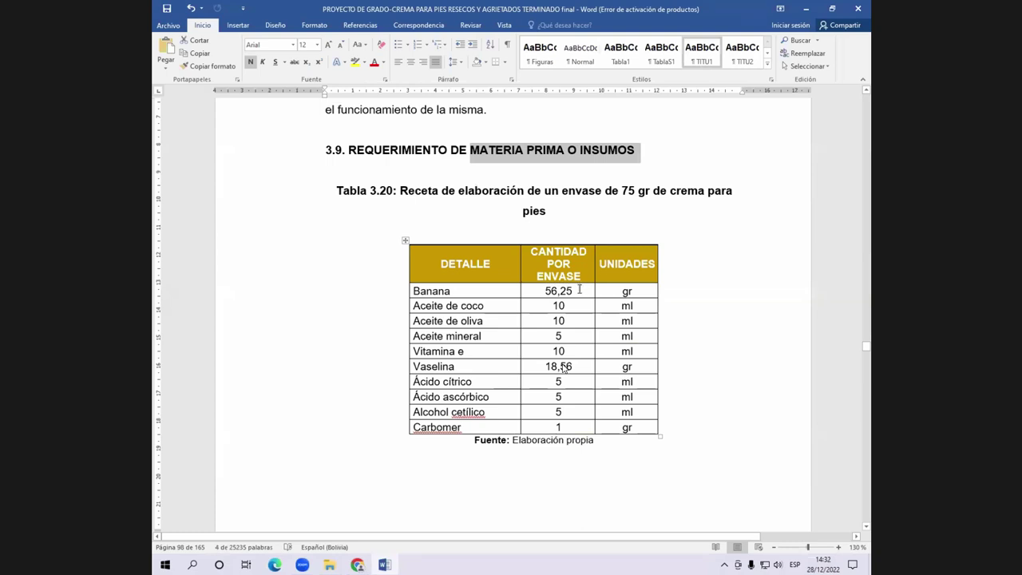
pyautogui.doubleClick(579, 289)
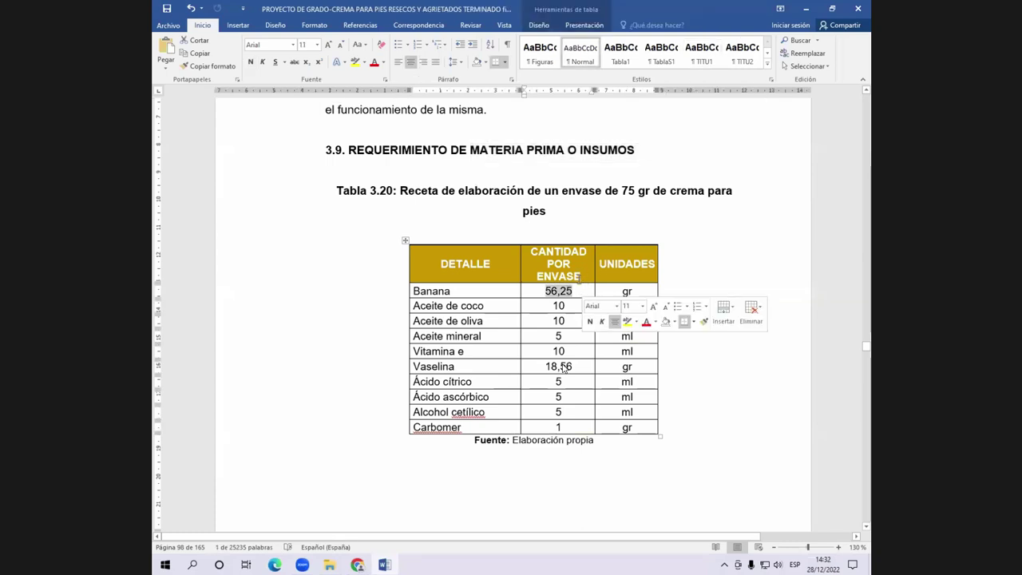
pyautogui.press('Left')
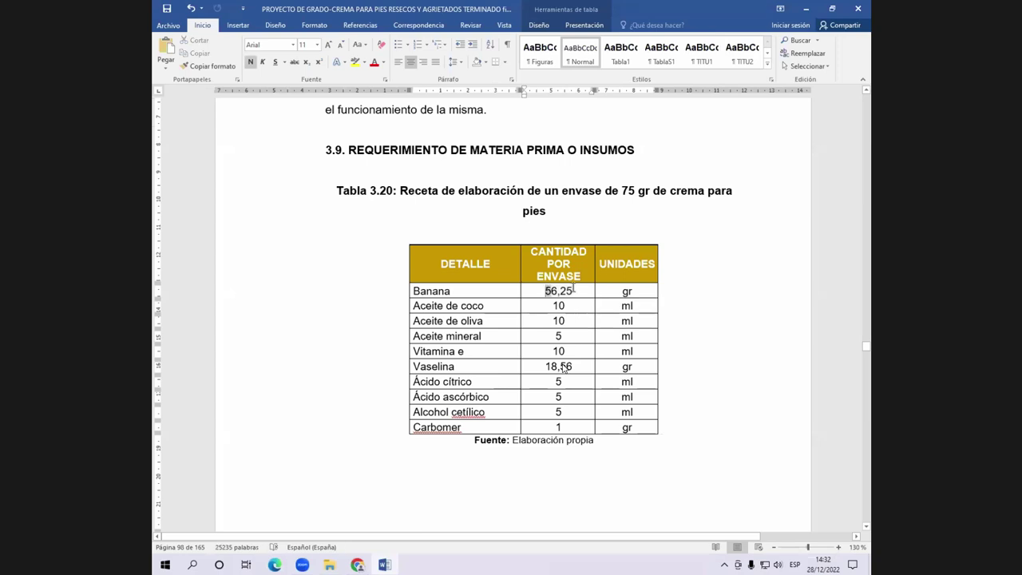
pyautogui.doubleClick(574, 289)
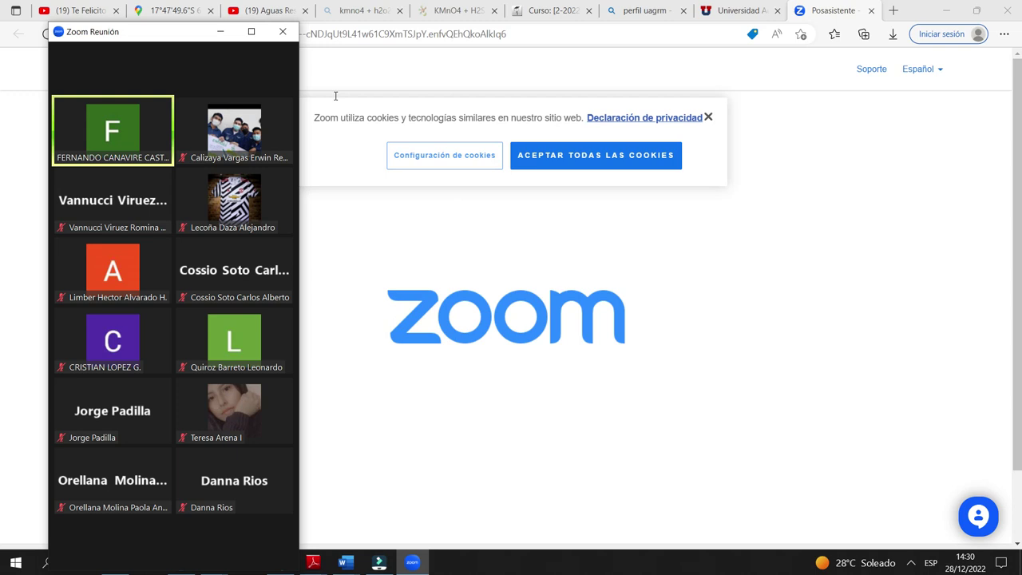
# Step: Maximize the Zoom meeting window and raise the system volume to 100
pyautogui.click(253, 33)
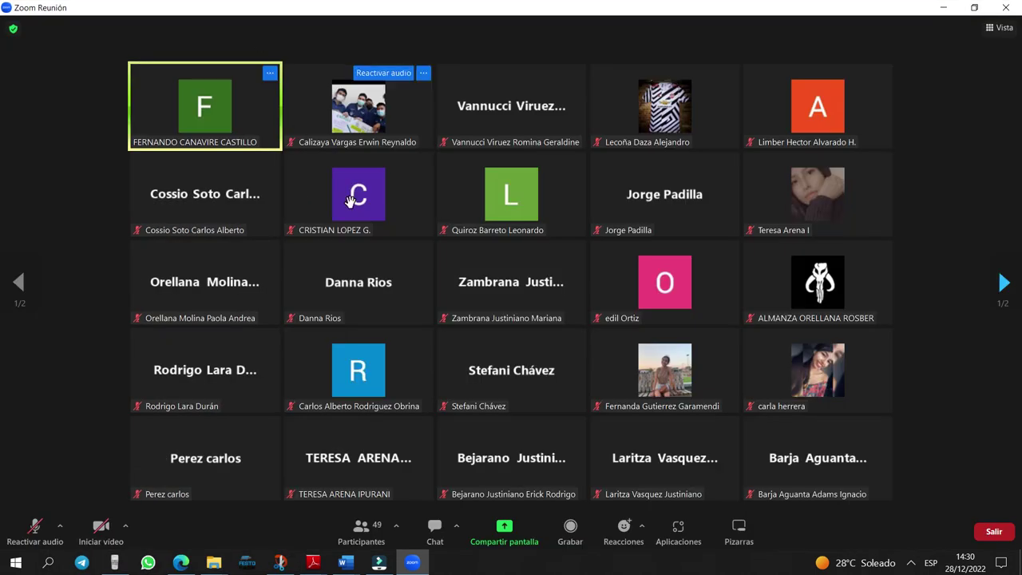
pyautogui.press('XF86AudioRaiseVolume')
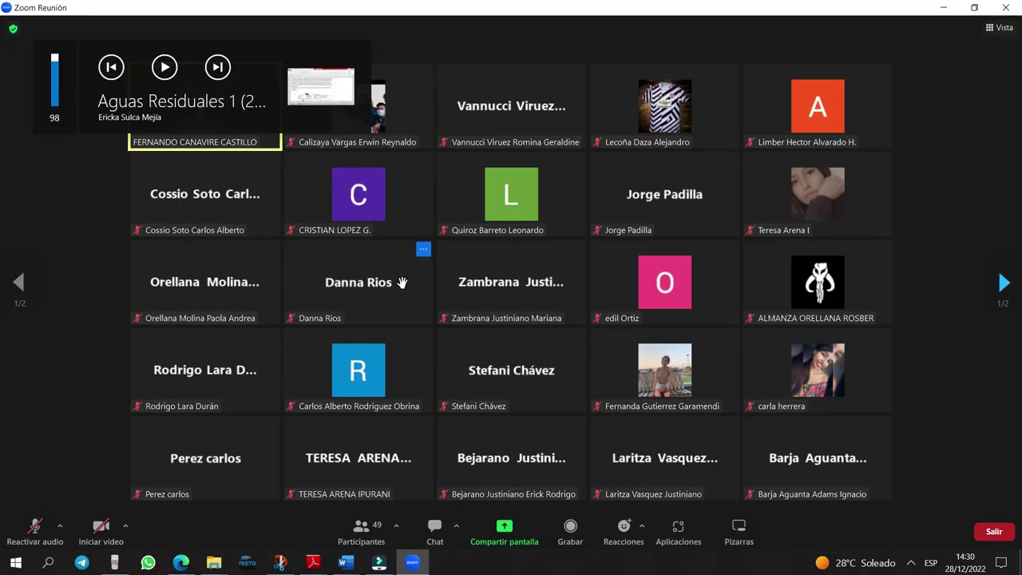
pyautogui.press('XF86AudioRaiseVolume')
pyautogui.press('XF86AudioRaiseVolume')
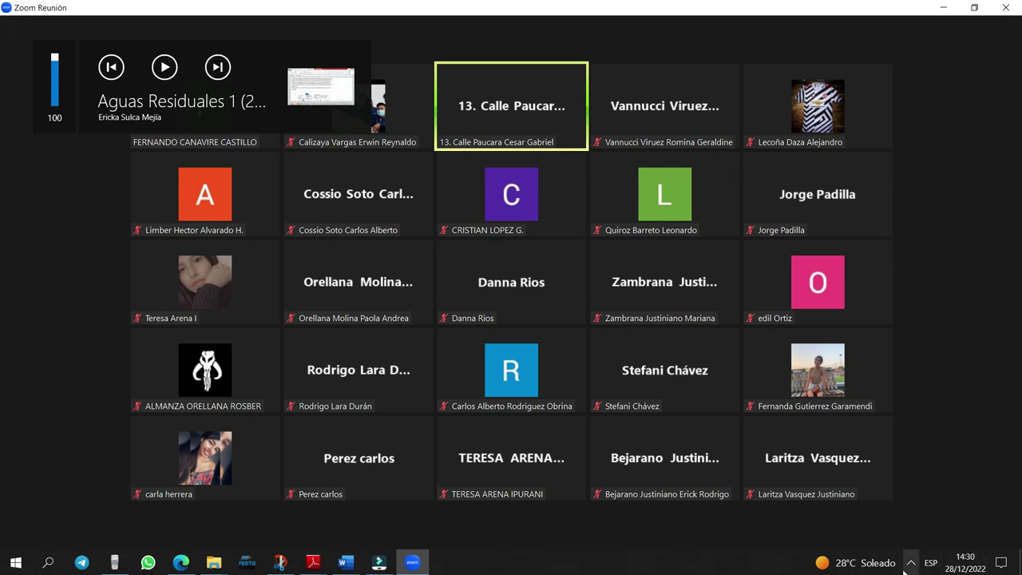
pyautogui.click(910, 563)
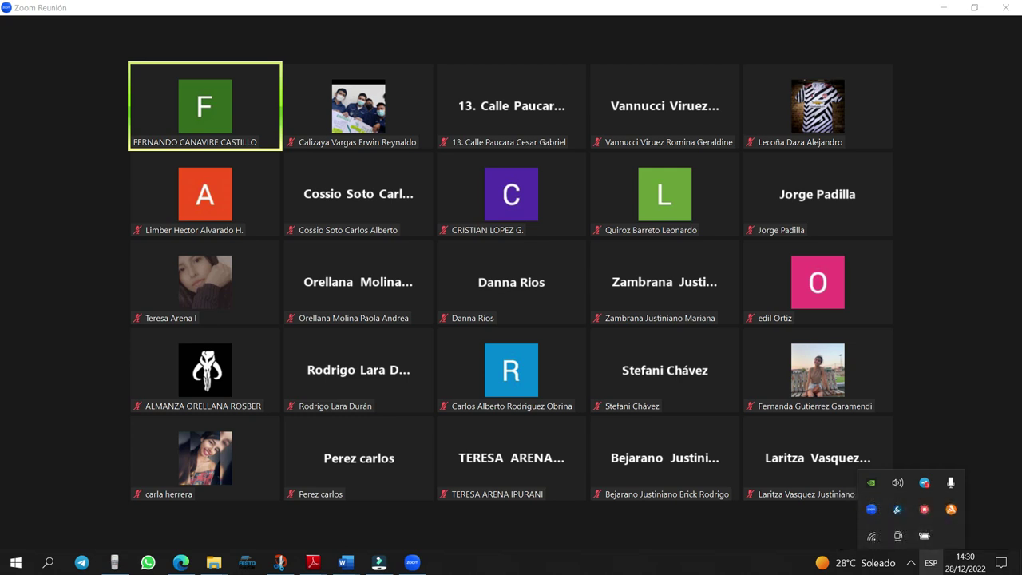
pyautogui.moveTo(974, 501)
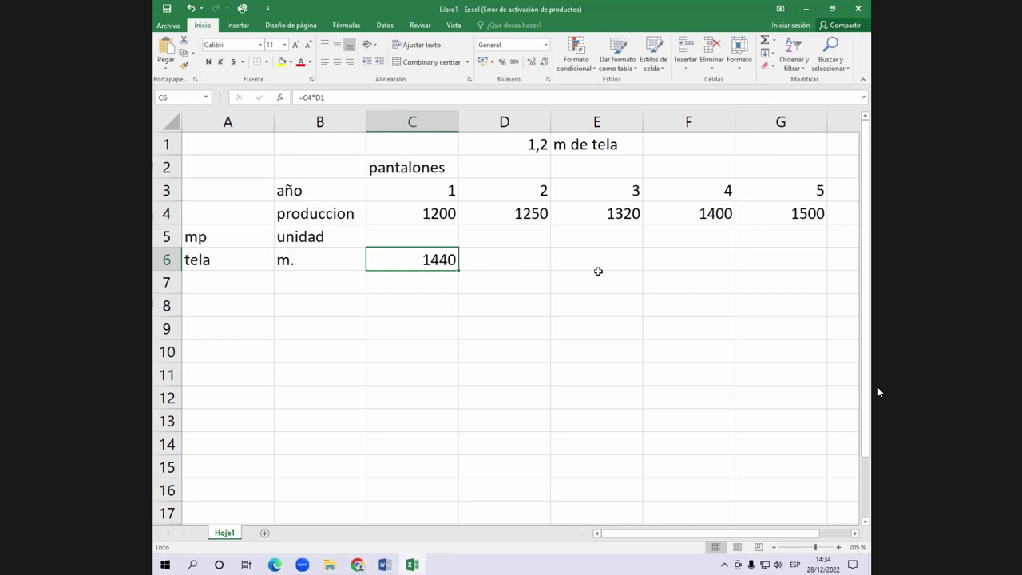
pyautogui.click(689, 257)
pyautogui.click(814, 250)
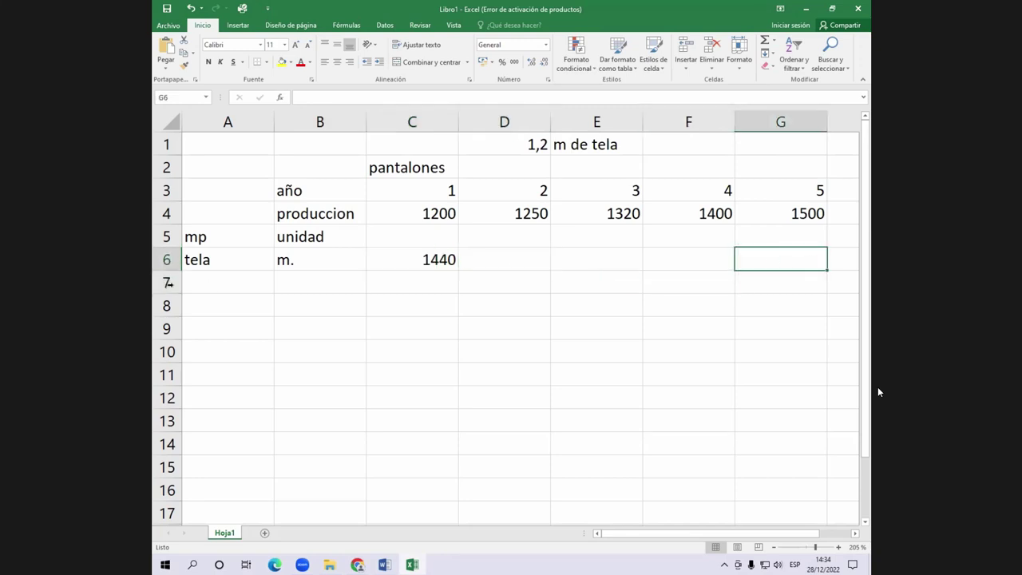
# Step: Add the raw material "hilo" in cell A7 with the unit "conos" in B7
pyautogui.click(218, 286)
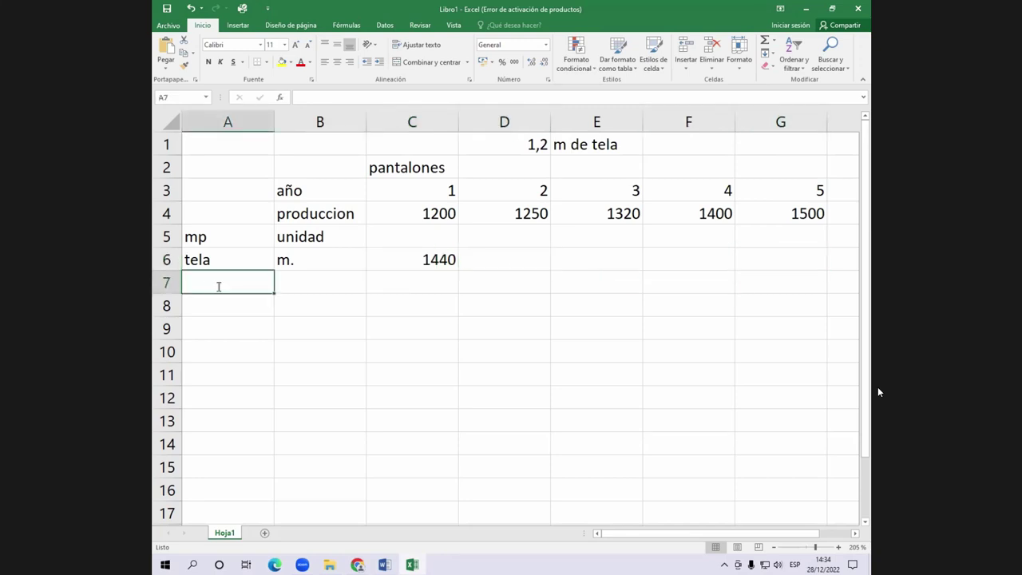
pyautogui.write('hilo')
pyautogui.press('Tab')
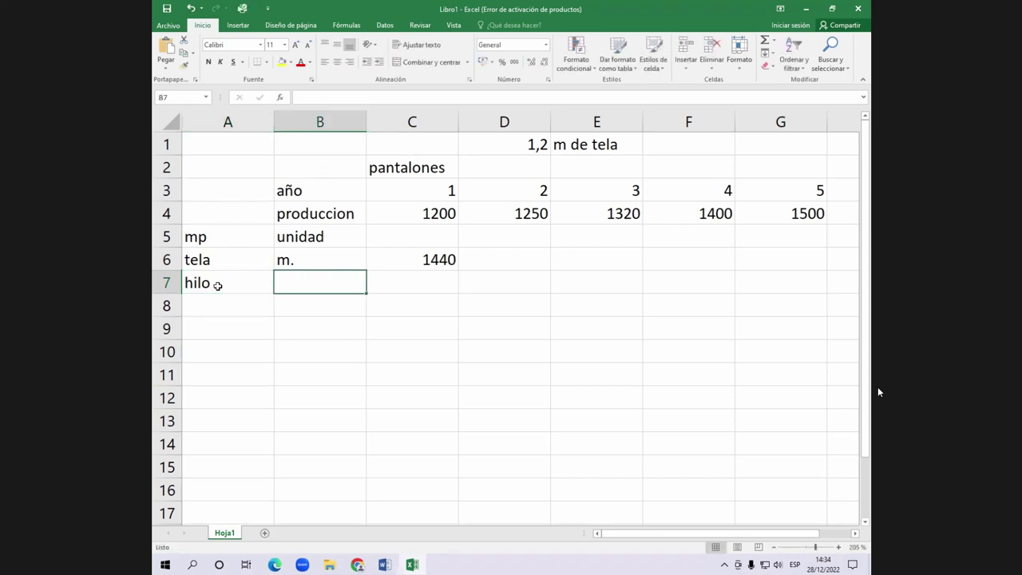
pyautogui.write('conos')
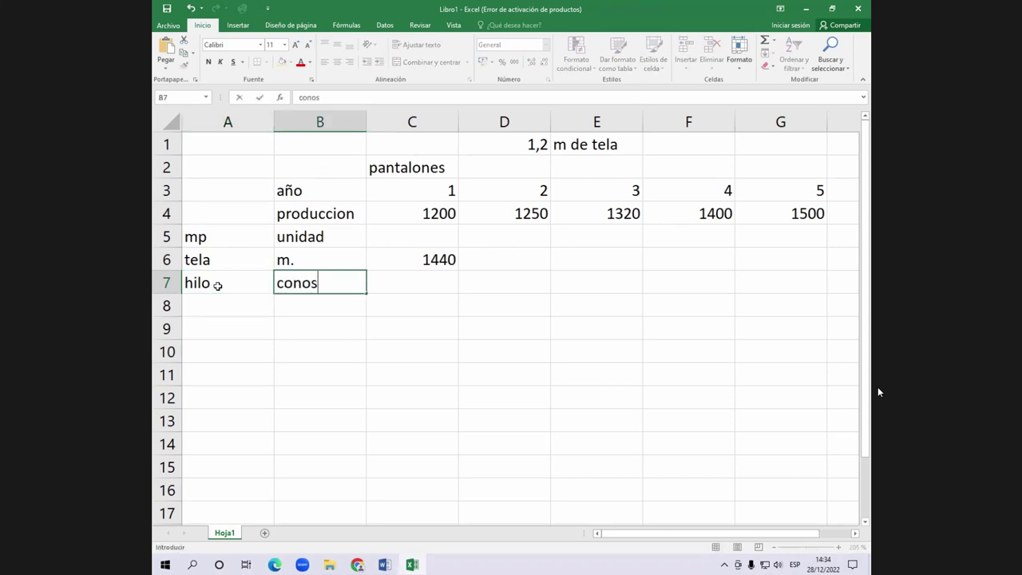
pyautogui.press('Return')
pyautogui.press('Up')
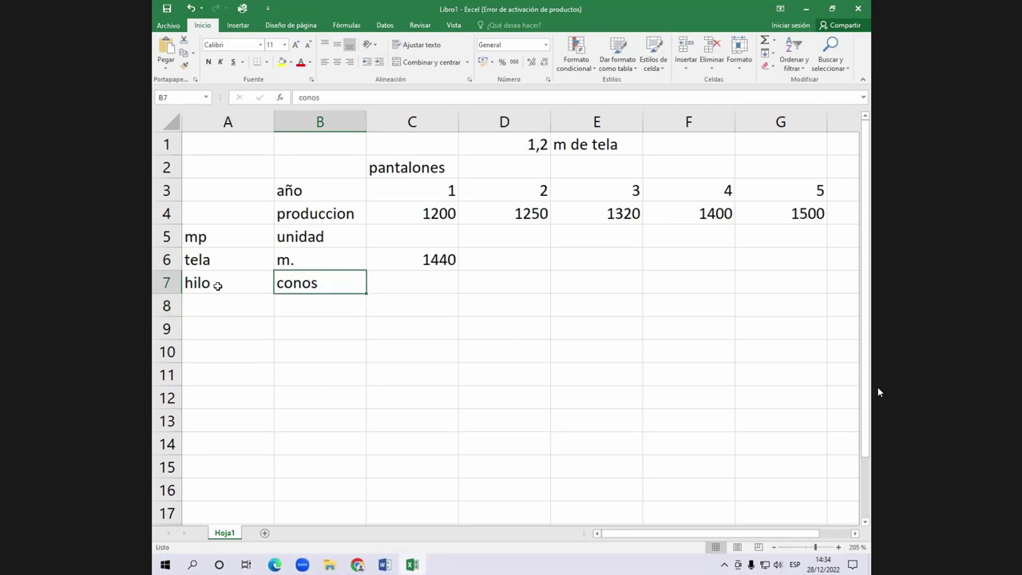
# Step: Extend the thread unit in B7 to read "conos 90 m."
pyautogui.press('F2')
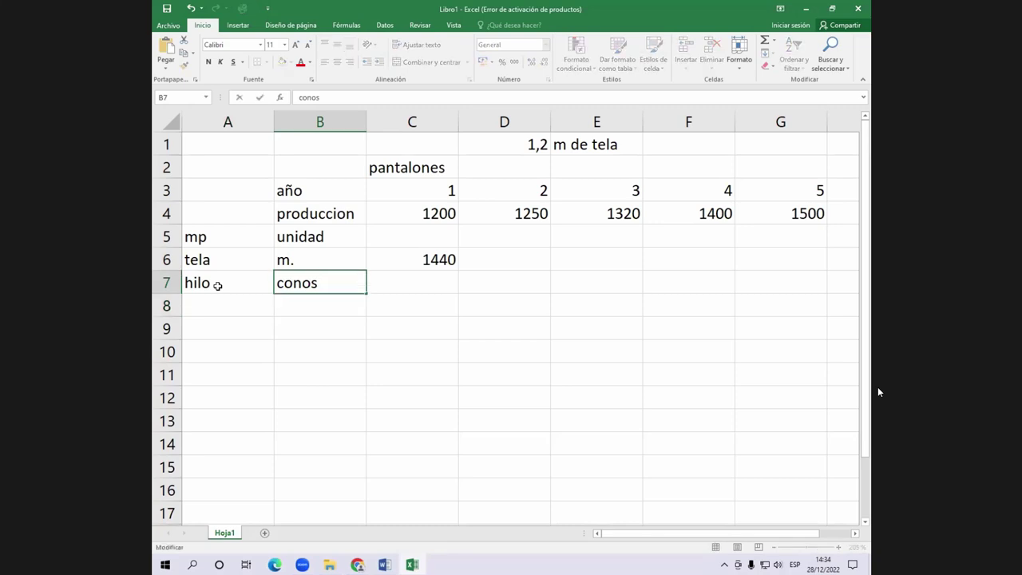
pyautogui.write('990 m.')
pyautogui.press('Return')
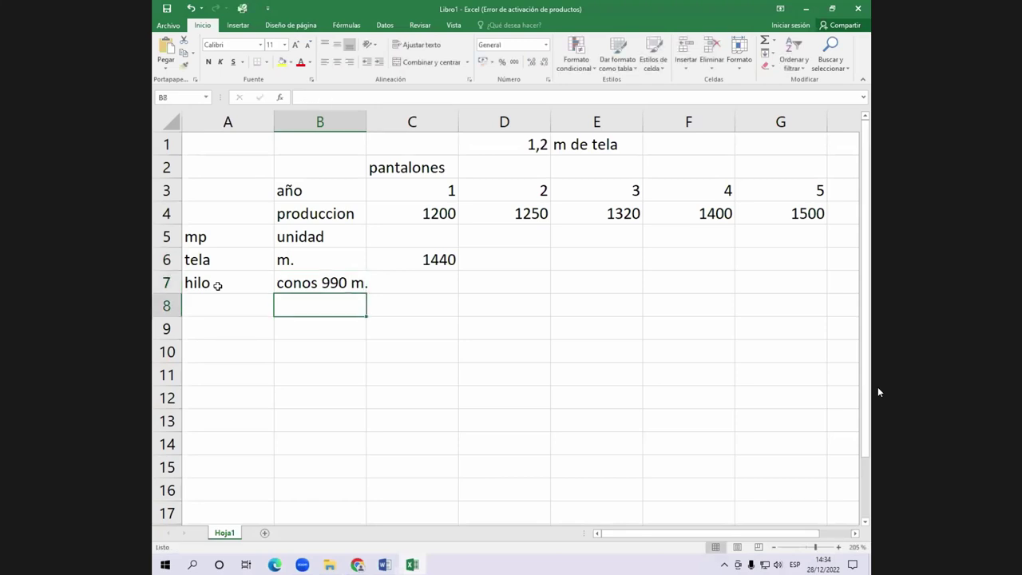
pyautogui.press('Up')
pyautogui.press('F2')
pyautogui.press('Left')
pyautogui.press('Left')
pyautogui.press('Left')
pyautogui.press('Left')
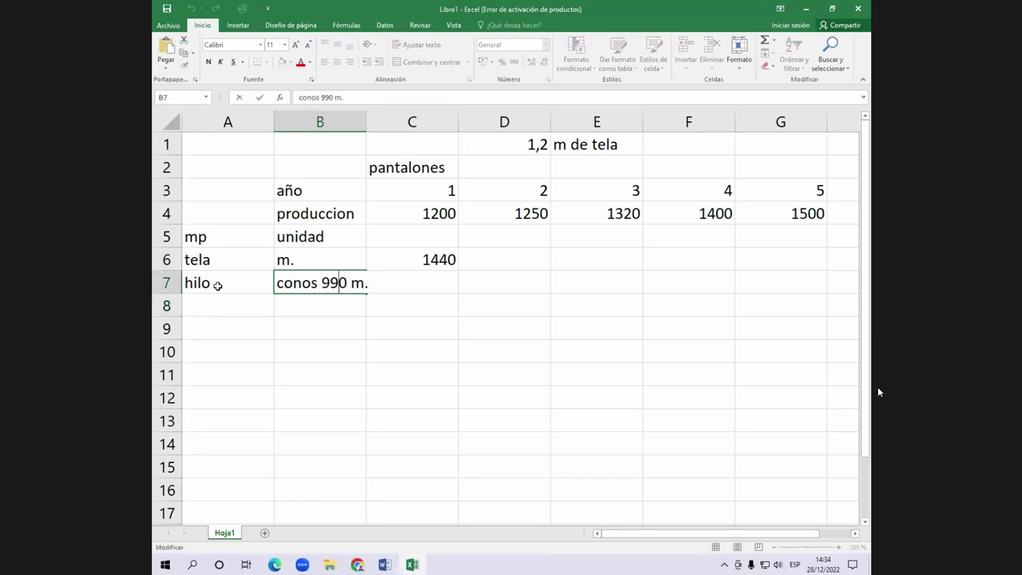
pyautogui.press('BackSpace')
pyautogui.press('Return')
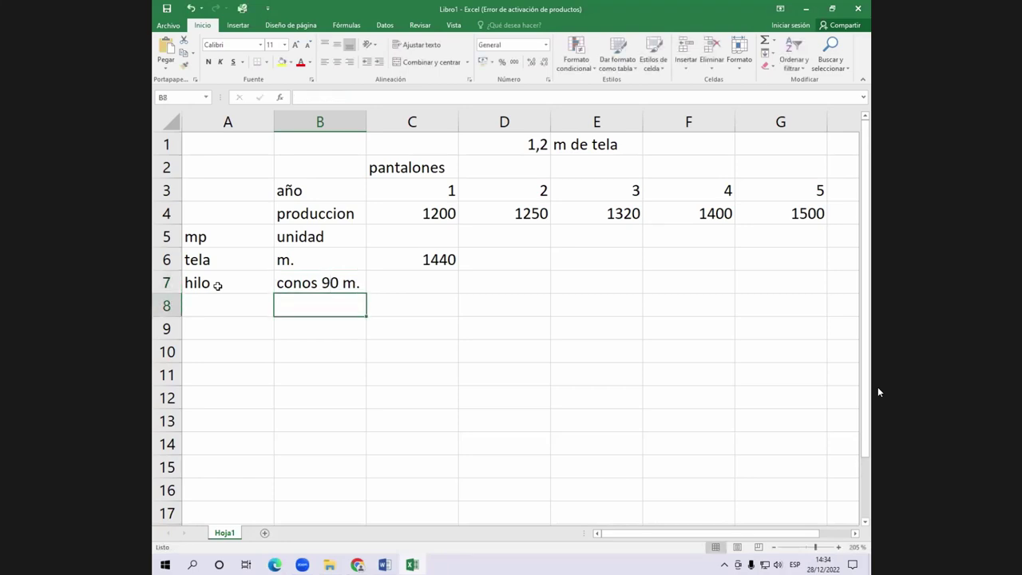
# Step: Enter the thread requirement per garment as 25 in D2 with the label "m de hilo" in E2
pyautogui.press('Up')
pyautogui.press('Right')
pyautogui.press('Right')
pyautogui.press('Up')
pyautogui.press('Up')
pyautogui.press('Up')
pyautogui.press('Up')
pyautogui.press('Up')
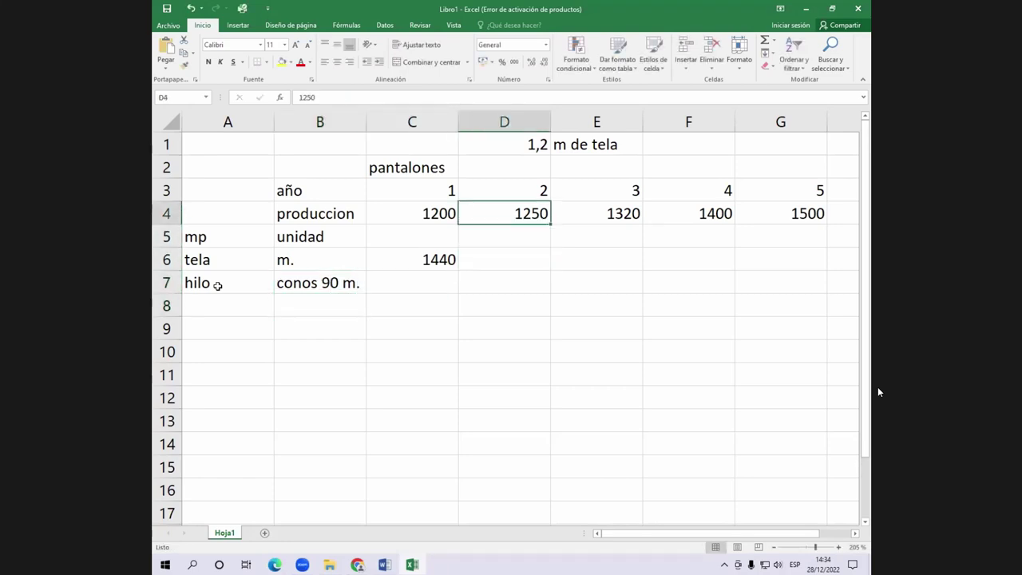
pyautogui.write('25')
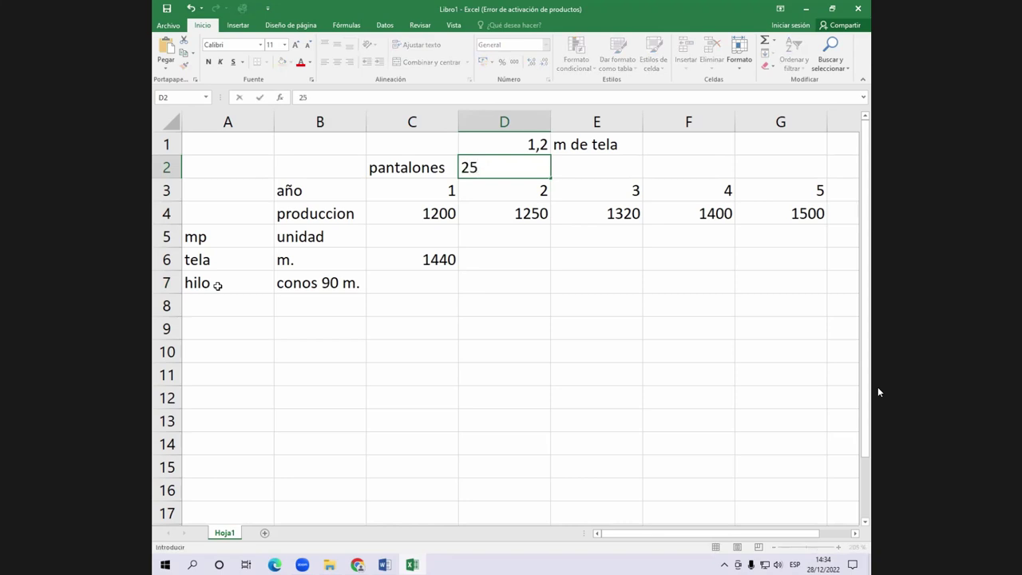
pyautogui.hotkey('ctrl', 'Return')
pyautogui.press('Right')
pyautogui.write('m de hilo')
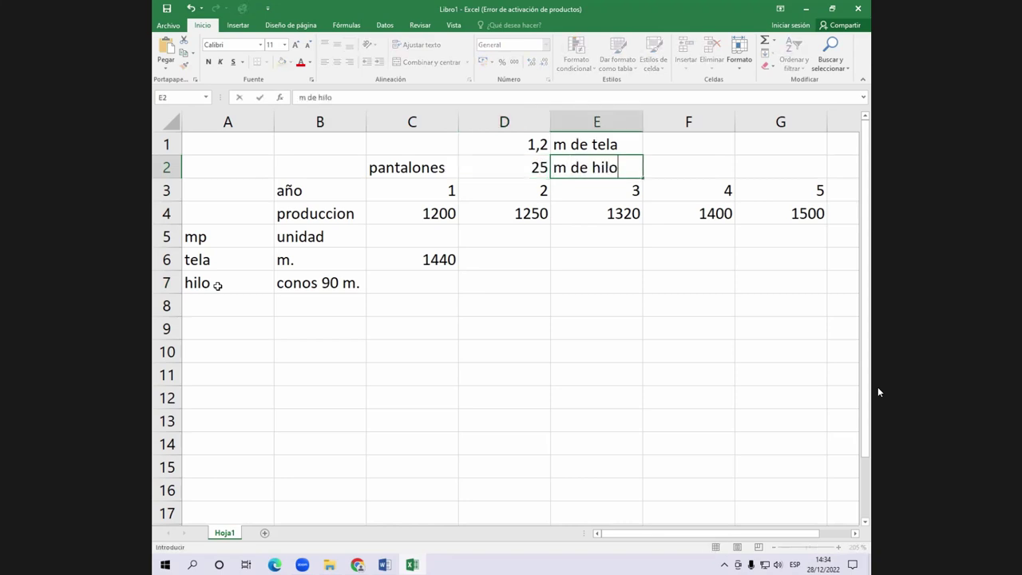
pyautogui.press('Return')
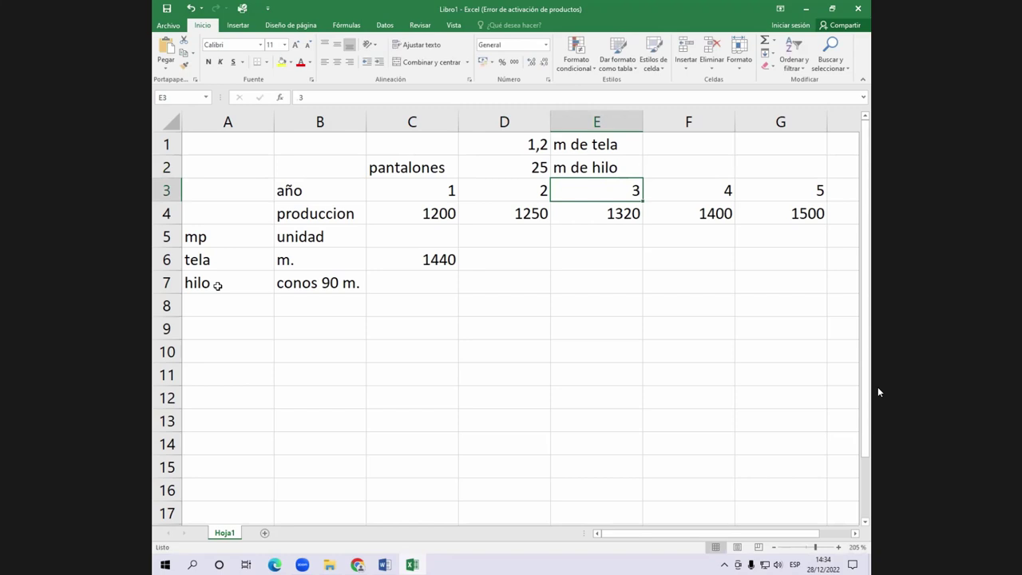
# Step: Calculate the year 1 thread metres in C7 with the formula =C4*D2
pyautogui.press('Down')
pyautogui.press('Down')
pyautogui.press('Down')
pyautogui.press('Down')
pyautogui.press('Left')
pyautogui.press('Left')
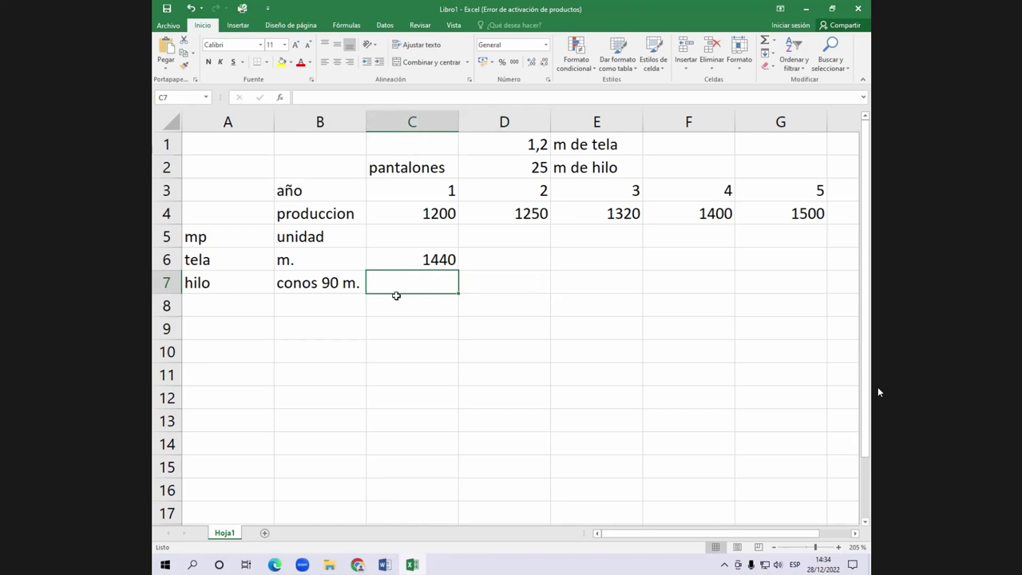
pyautogui.click(416, 192)
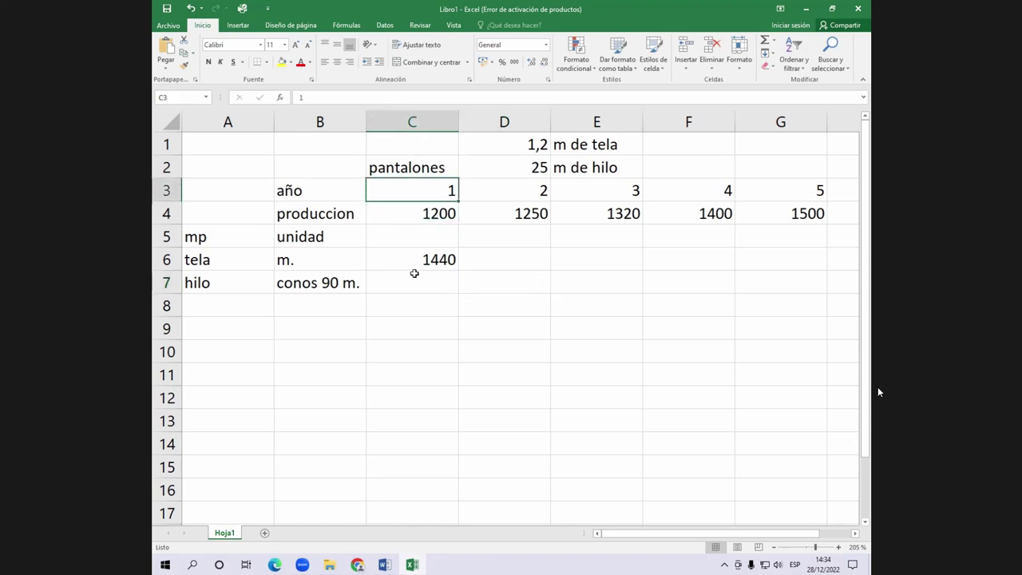
pyautogui.click(415, 284)
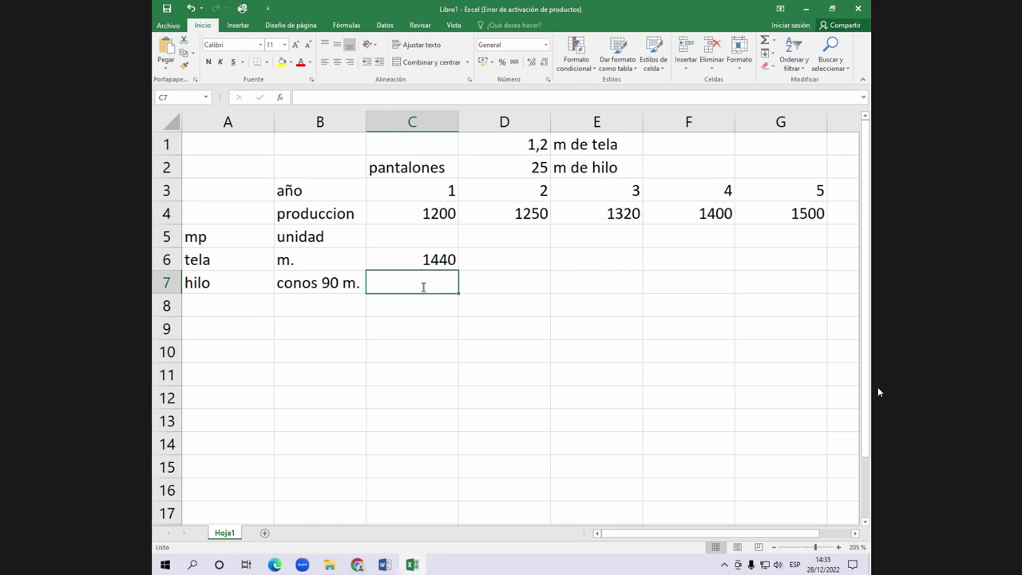
pyautogui.write('=')
pyautogui.press('Up')
pyautogui.press('Up')
pyautogui.press('Up')
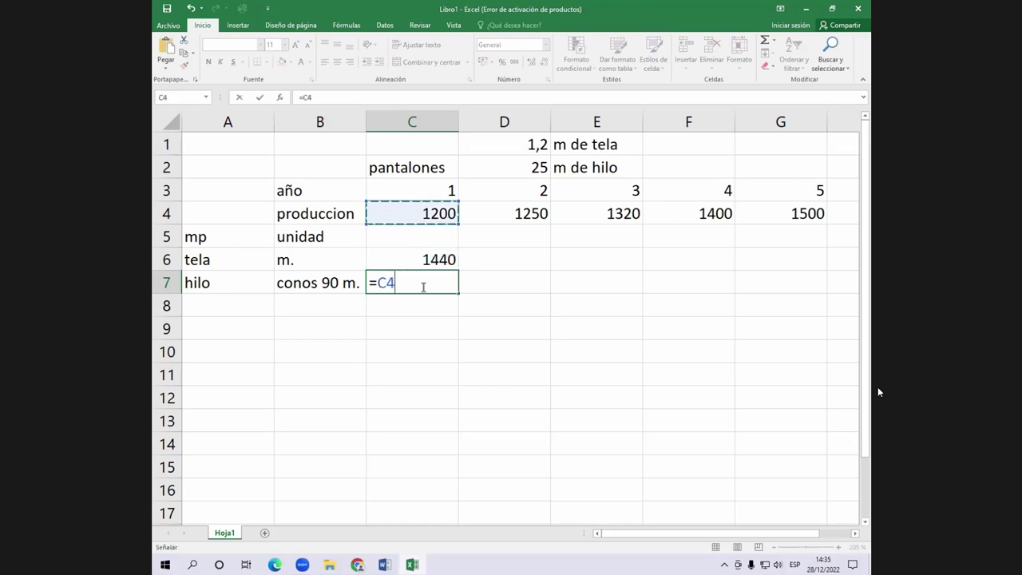
pyautogui.write('*')
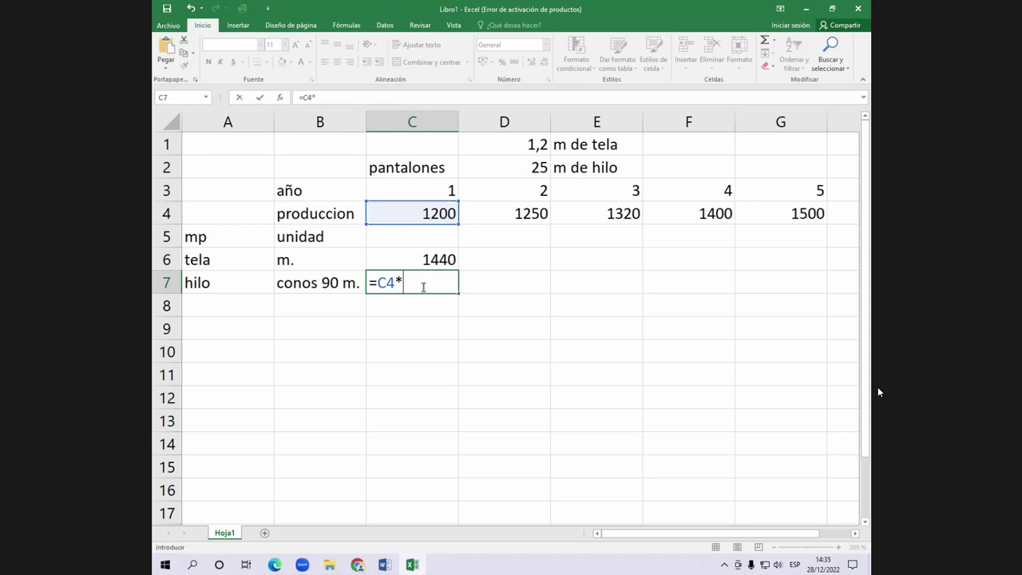
pyautogui.press('Right')
pyautogui.press('Up')
pyautogui.press('Up')
pyautogui.press('Up')
pyautogui.press('Up')
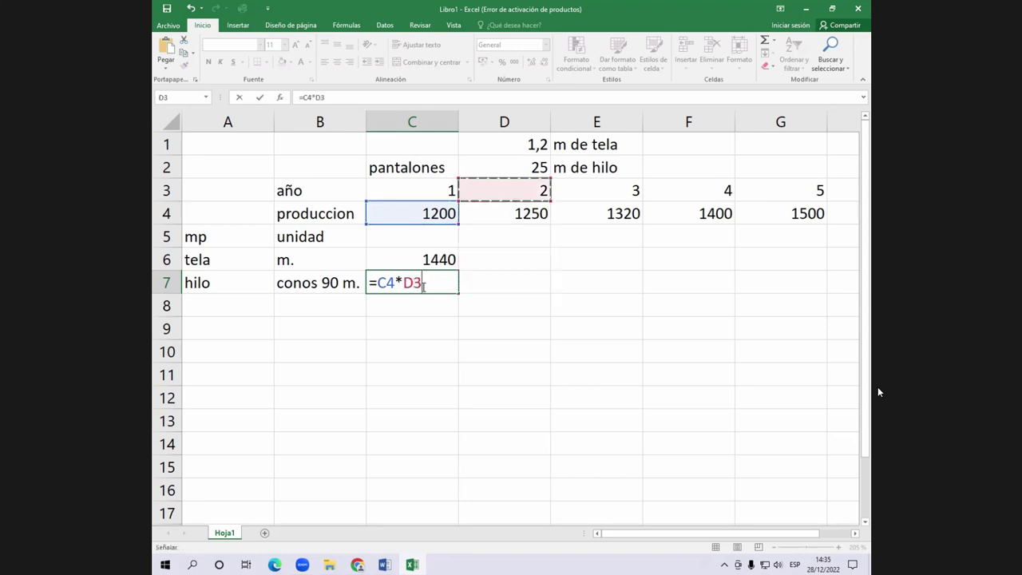
pyautogui.press('Up')
pyautogui.press('Return')
# Step: Convert the thread metres in C7 to cones by extending the formula to =C4*D2/90
pyautogui.click(438, 284)
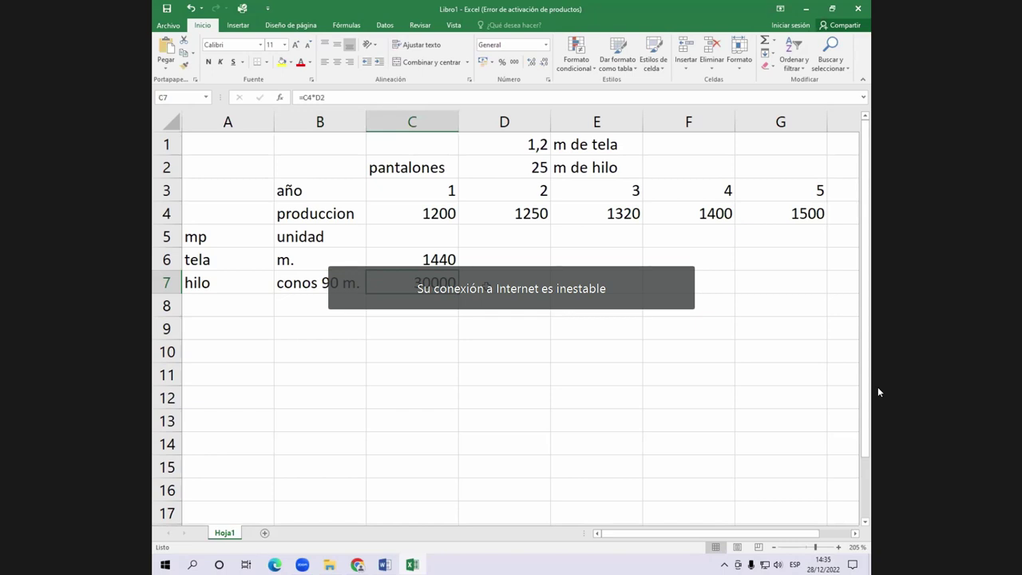
pyautogui.press('F2')
pyautogui.write('/90')
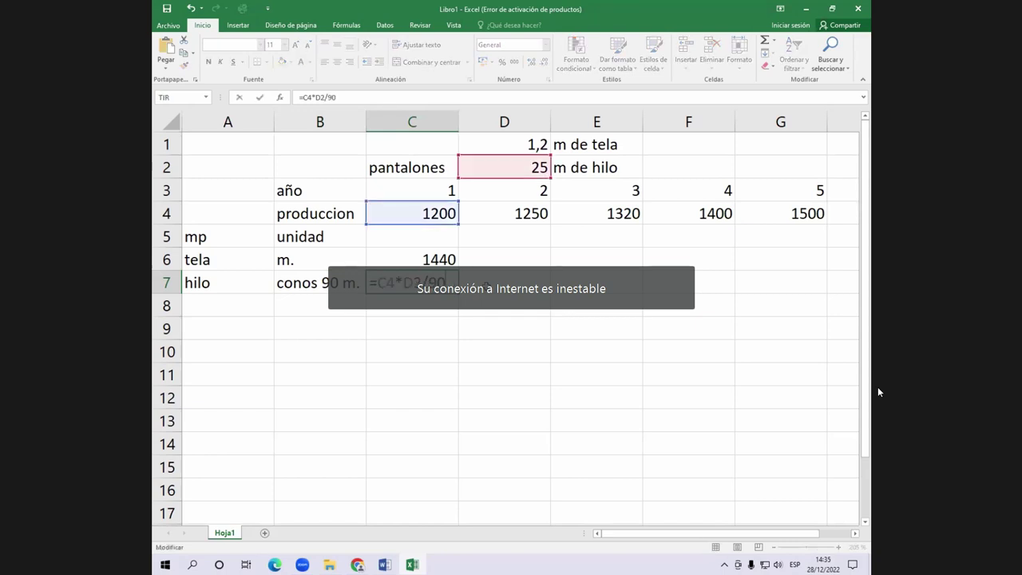
pyautogui.press('Return')
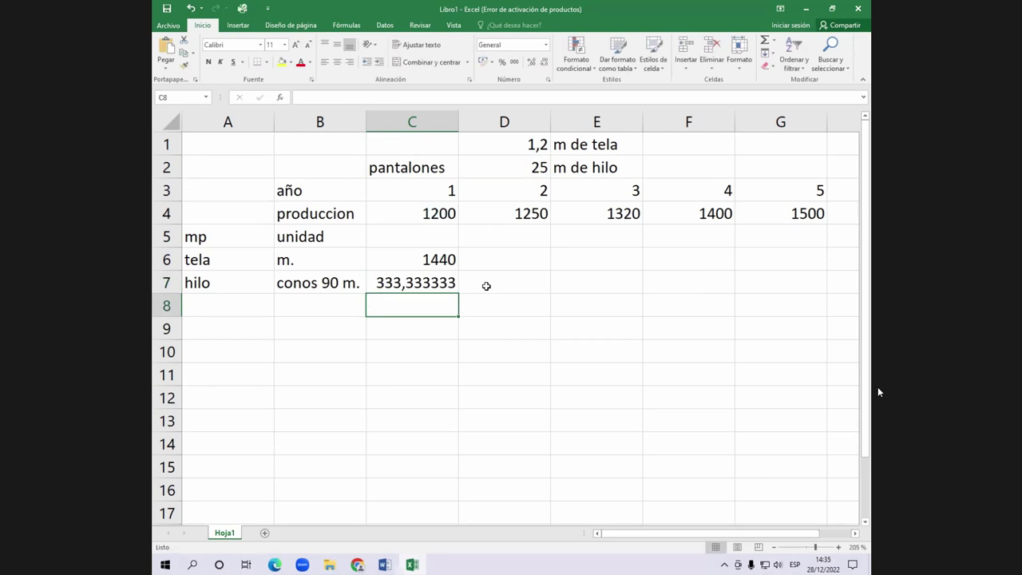
# Step: Round the cone quantity in C7 up to whole cones with the formula =entero(C4*D2/90)+1
pyautogui.click(412, 287)
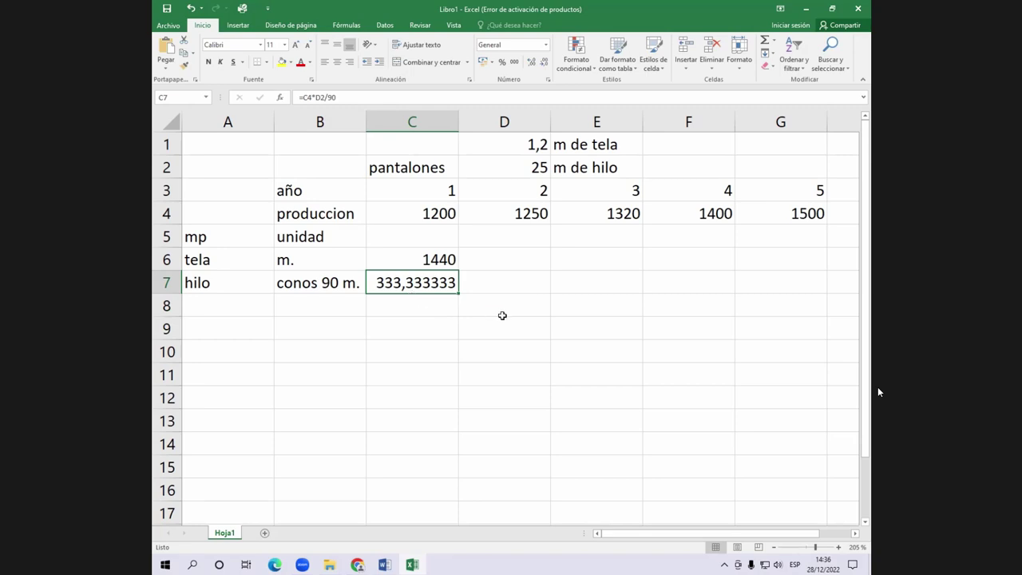
pyautogui.press('F2')
pyautogui.press('Left')
pyautogui.press('Left')
pyautogui.press('Left')
pyautogui.press('Left')
pyautogui.press('Left')
pyautogui.press('Left')
pyautogui.press('Left')
pyautogui.press('Left')
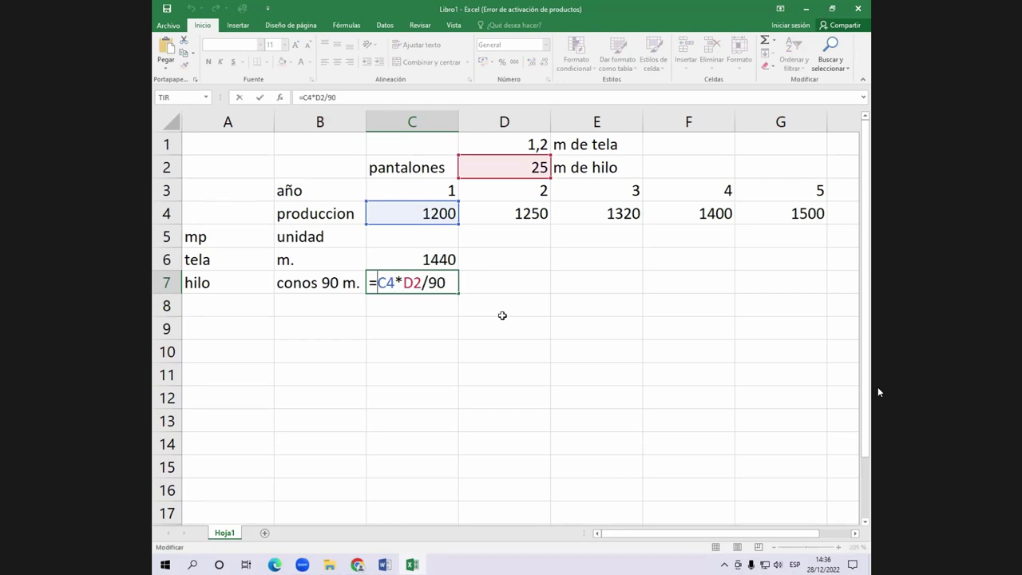
pyautogui.write('entero')
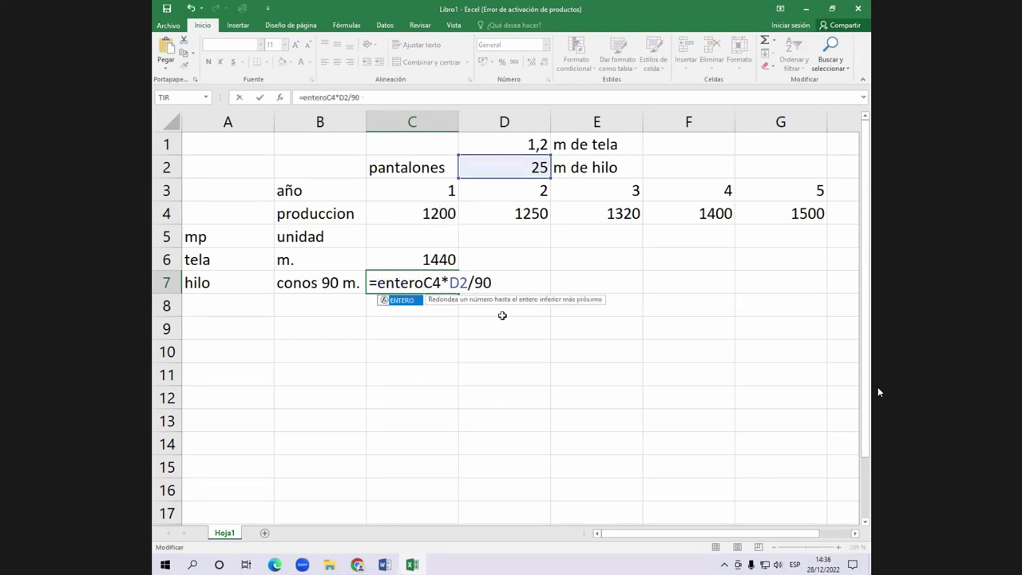
pyautogui.write('(')
pyautogui.press('End')
pyautogui.write(')+1')
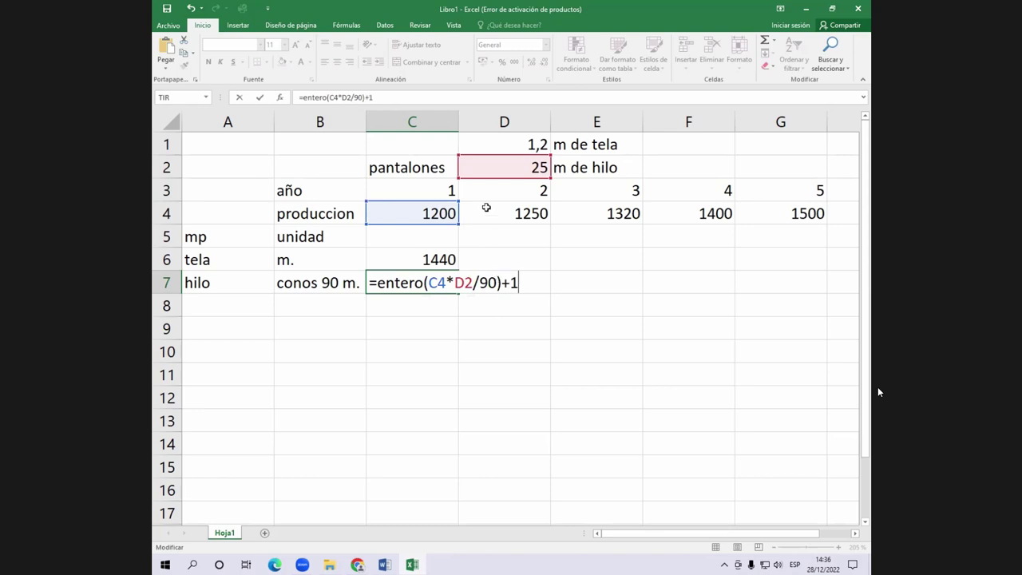
pyautogui.press('Return')
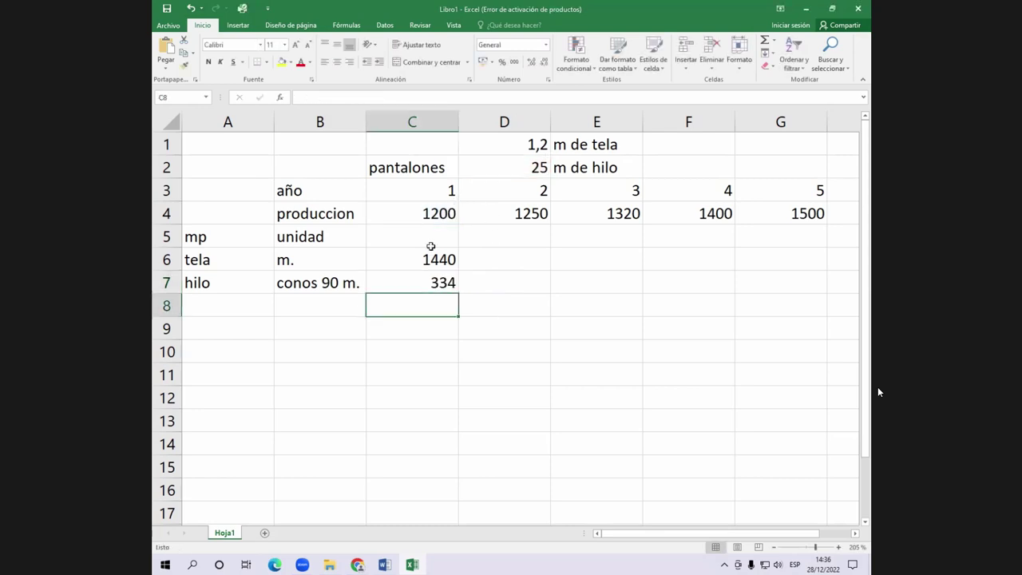
# Step: Make the D2 reference absolute in the C7 thread formula, giving =ENTERO(C4*$D$2/90)+1
pyautogui.click(441, 282)
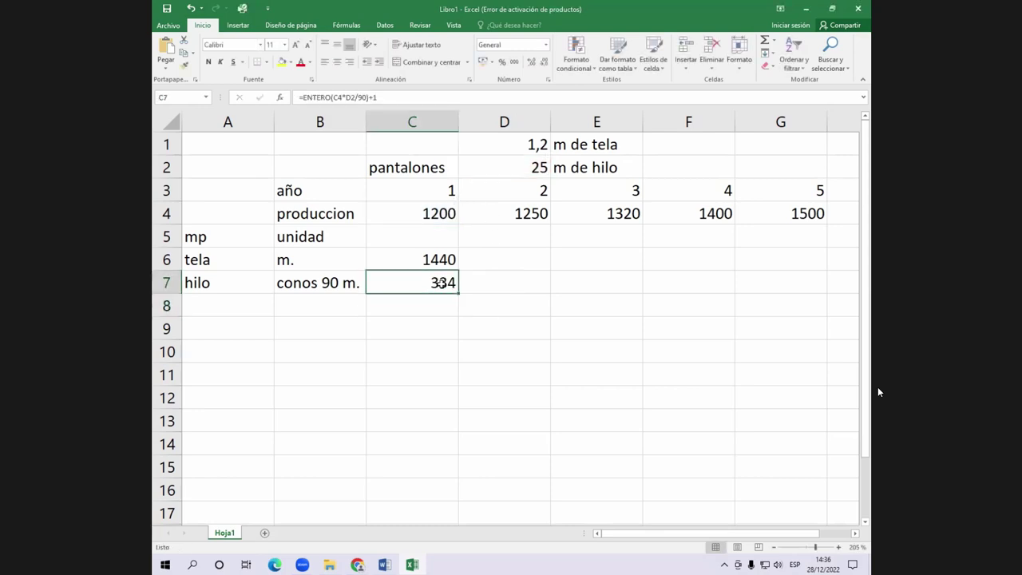
pyautogui.doubleClick(441, 283)
pyautogui.click(475, 289)
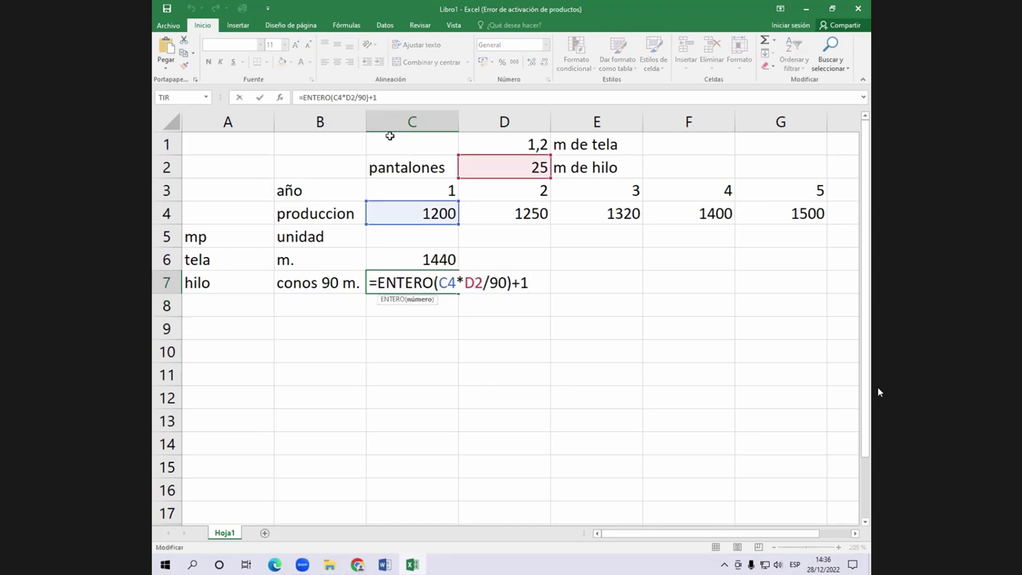
pyautogui.press('F4')
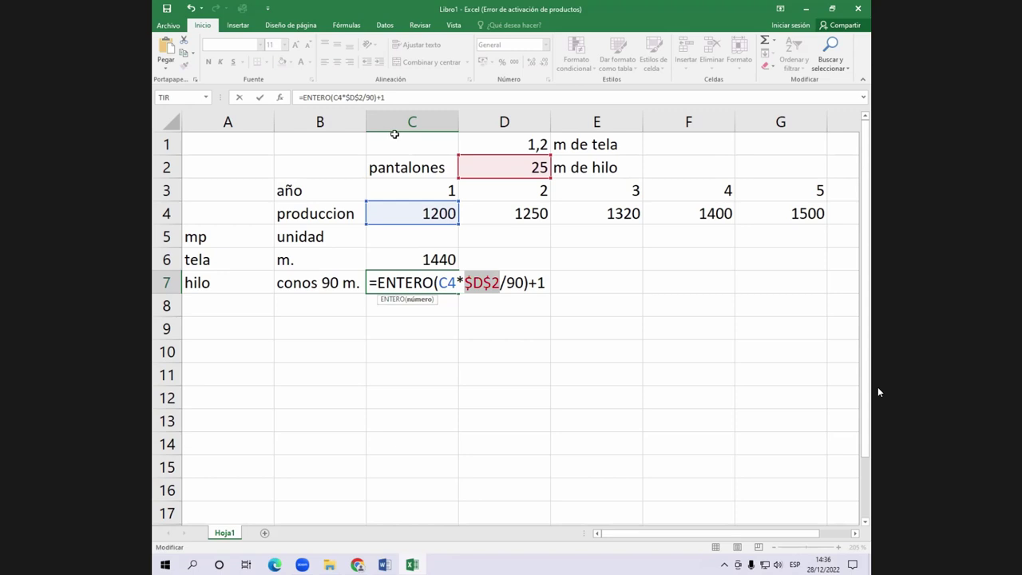
pyautogui.press('Return')
pyautogui.press('Up')
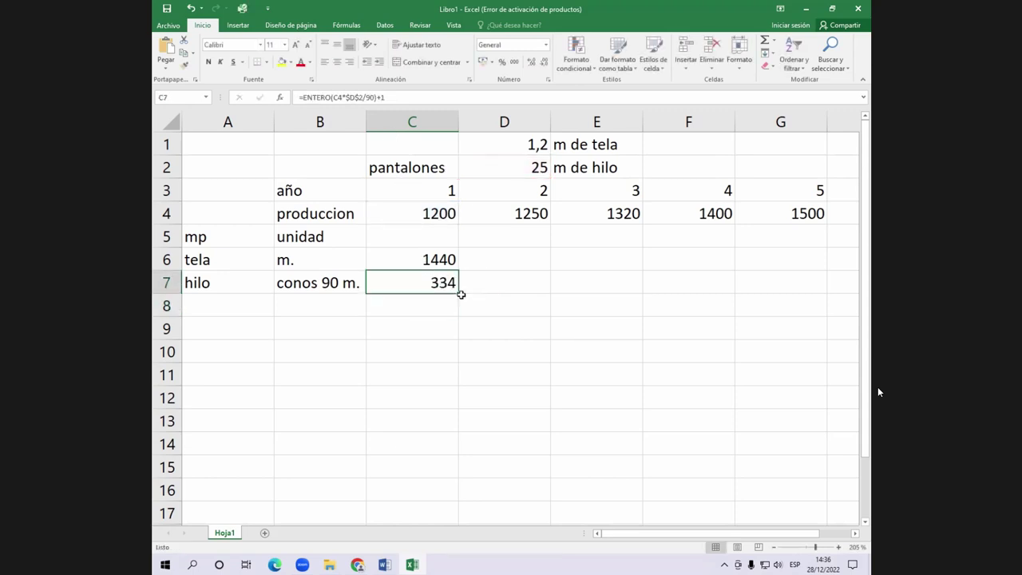
# Step: Fill the C7 thread cone formula across to G7 for years 2 to 5 and check the copied formulas
pyautogui.moveTo(461, 295); pyautogui.dragTo(753, 283)
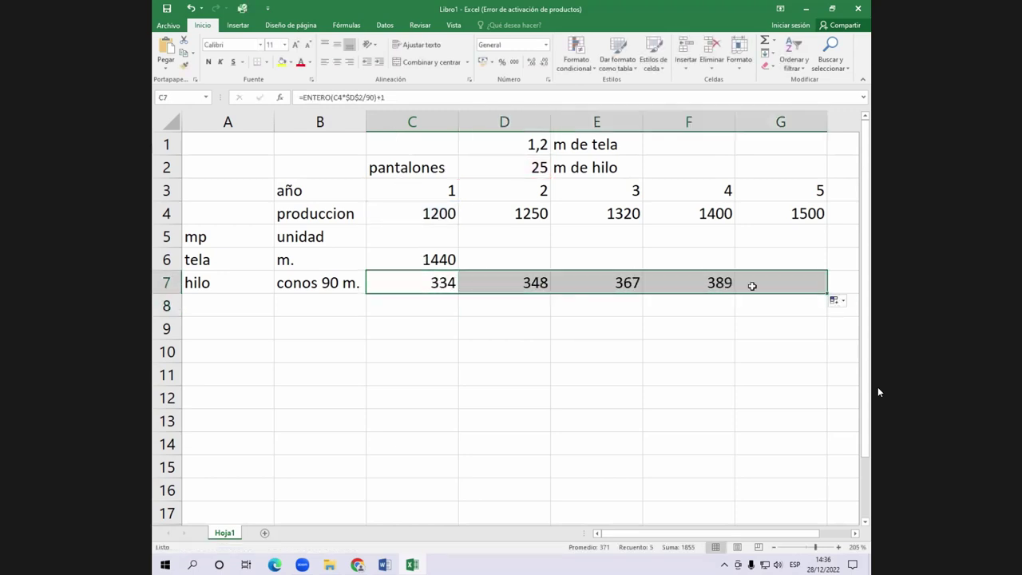
pyautogui.click(538, 282)
pyautogui.press('Left')
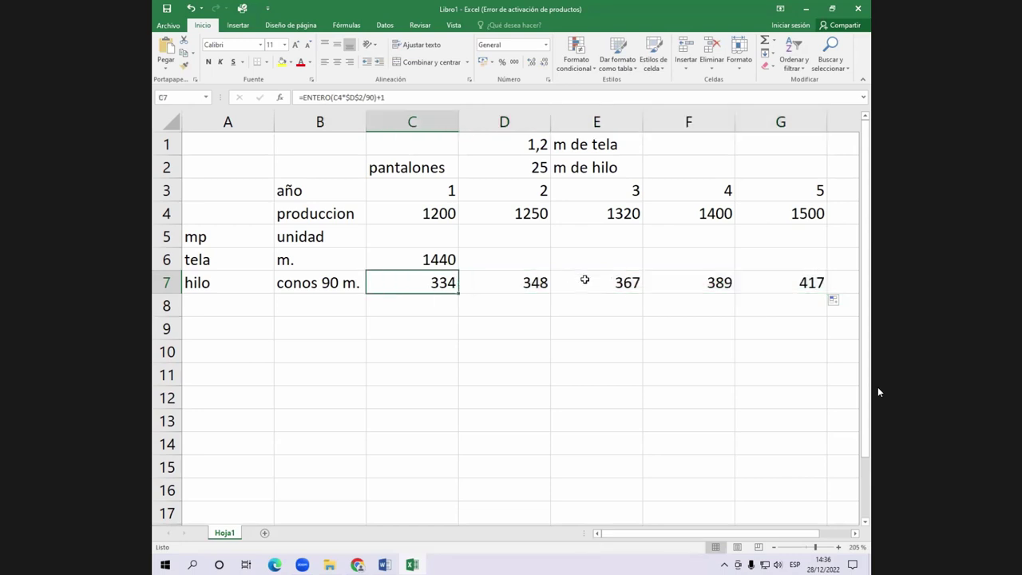
pyautogui.press('Right')
pyautogui.press('Right')
pyautogui.press('Right')
pyautogui.press('Right')
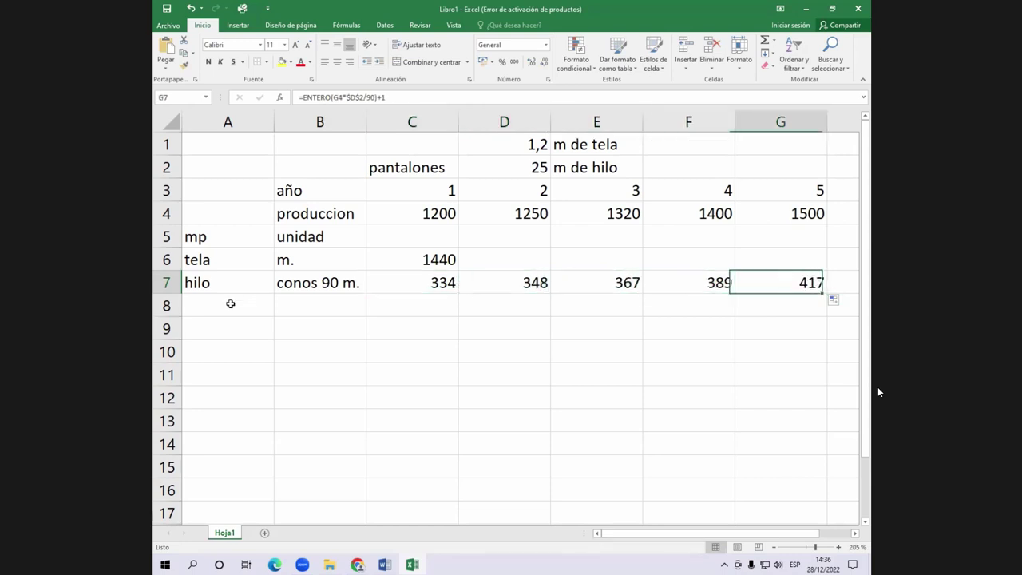
# Step: Add "lavandina" as a new raw material in A8, below hilo
pyautogui.click(214, 300)
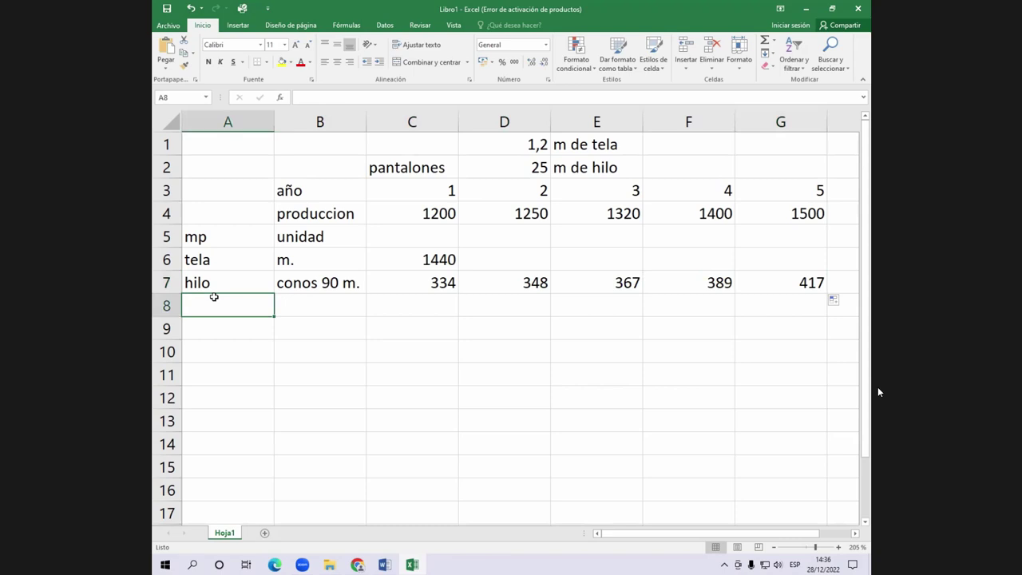
pyautogui.write('lavandina')
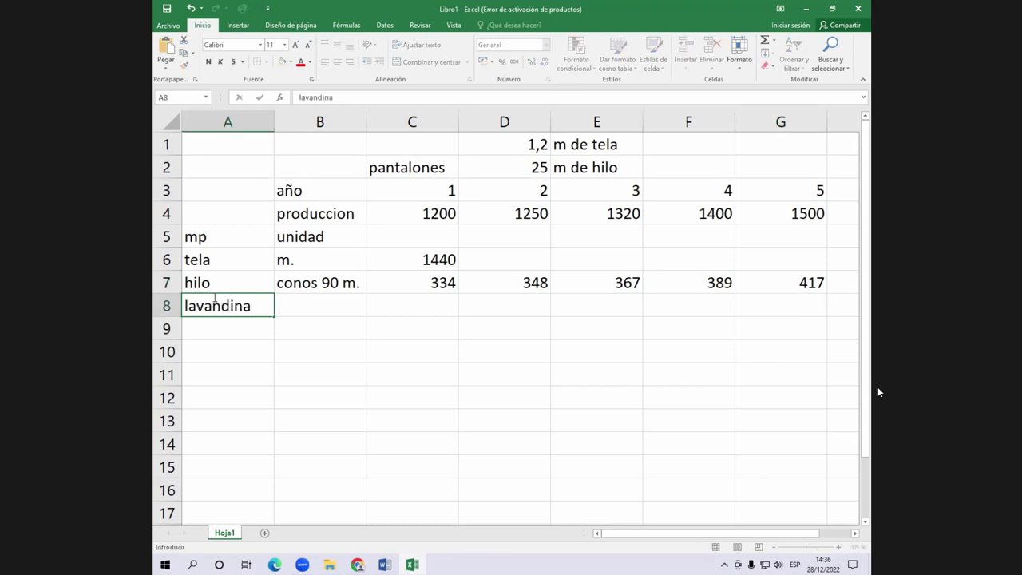
pyautogui.press('Return')
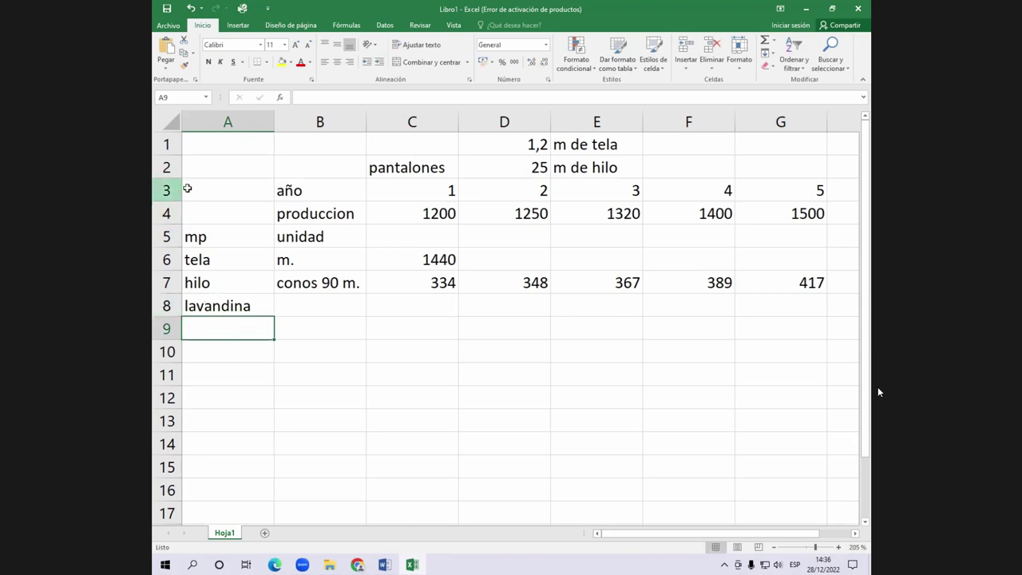
# Step: Insert four blank rows above the año row, starting at row 3
pyautogui.moveTo(166, 190); pyautogui.dragTo(166, 262)
pyautogui.rightClick(171, 219)
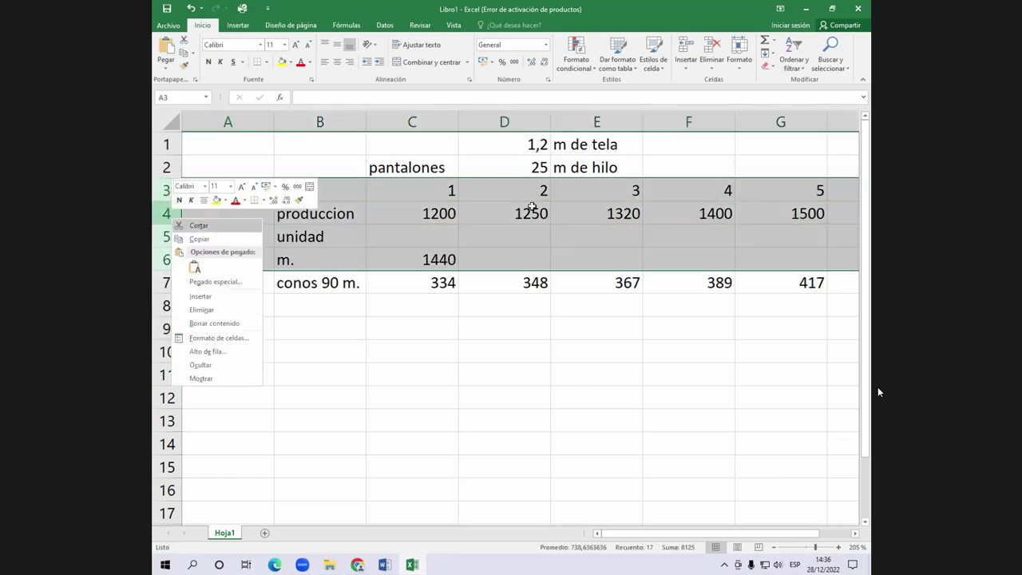
pyautogui.press('i')
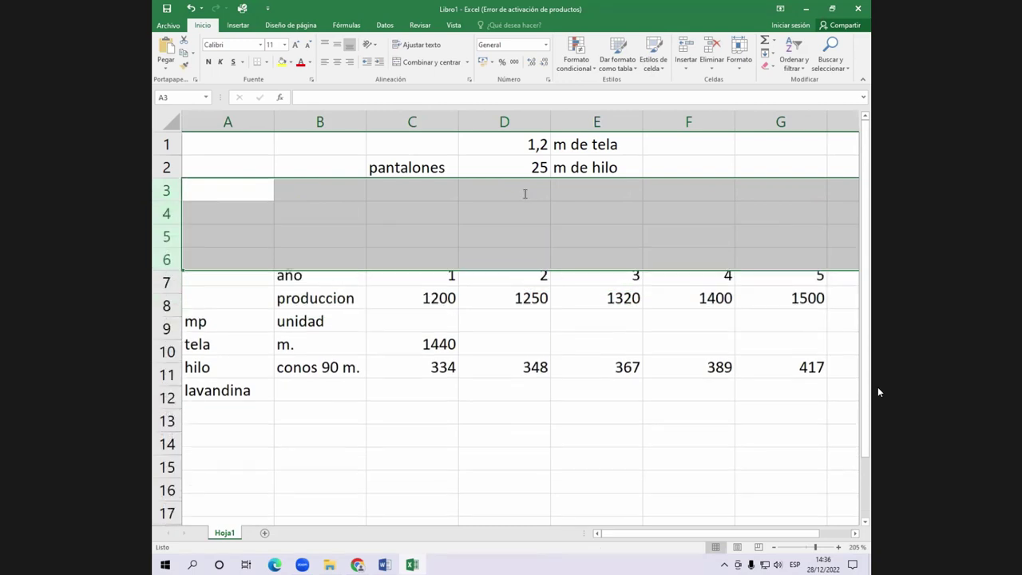
# Step: Enter the bleach requirement per garment as 58 in D3 with the label "ml de lavandina" in E3
pyautogui.click(525, 193)
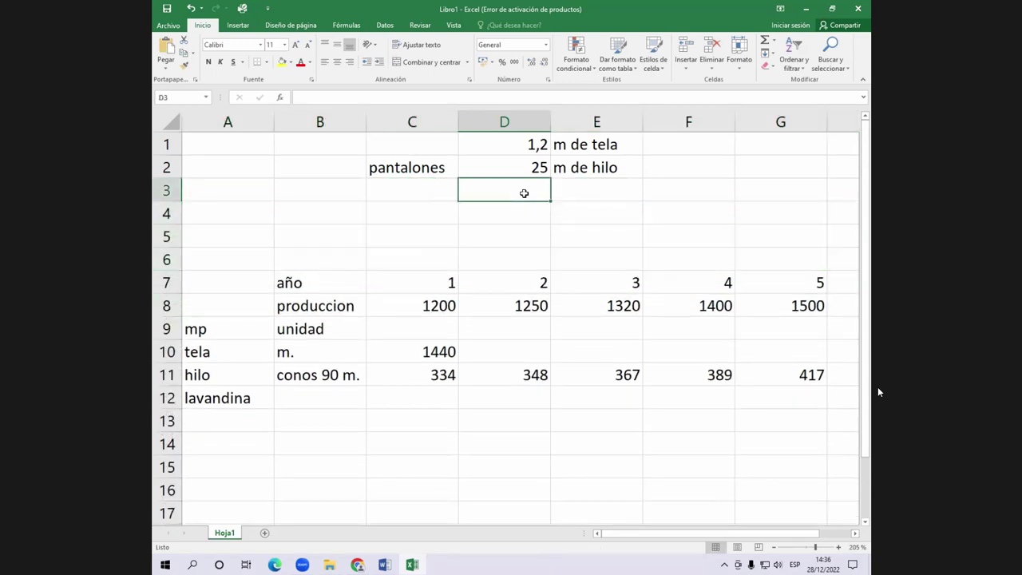
pyautogui.write('58')
pyautogui.press('Tab')
pyautogui.write('ml de ñ')
pyautogui.press('BackSpace')
pyautogui.write('la')
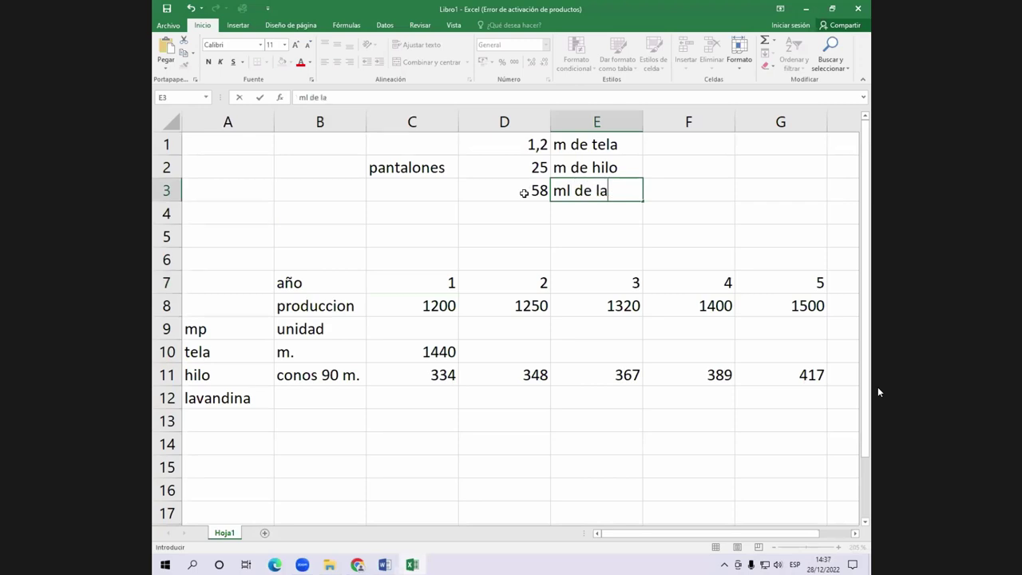
pyautogui.write('vandina')
pyautogui.press('BackSpace')
pyautogui.press('BackSpace')
pyautogui.press('BackSpace')
pyautogui.write('dina')
pyautogui.press('Return')
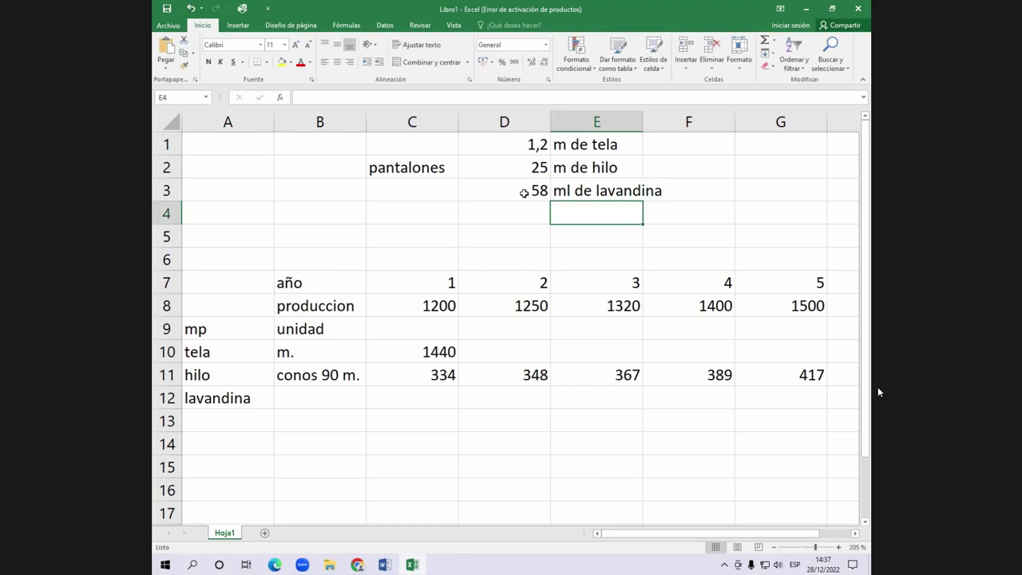
# Step: Enter "galones 3.6 l" in B12 as the unit for lavandina
pyautogui.press('Left')
pyautogui.press('Left')
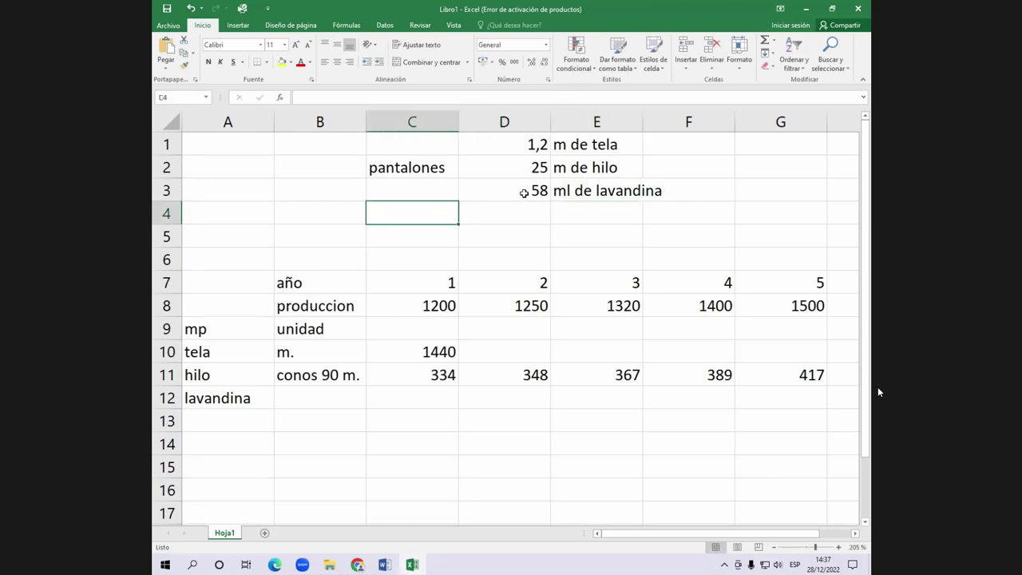
pyautogui.press('Down')
pyautogui.press('Down')
pyautogui.press('Down')
pyautogui.press('Down')
pyautogui.press('Down')
pyautogui.press('Down')
pyautogui.press('Down')
pyautogui.press('Down')
pyautogui.press('Left')
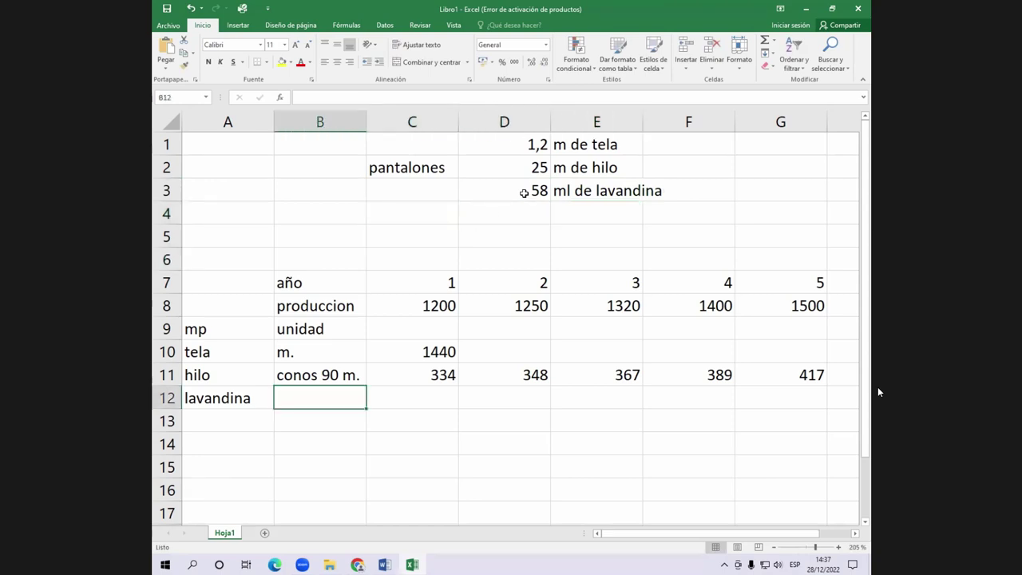
pyautogui.write('galones')
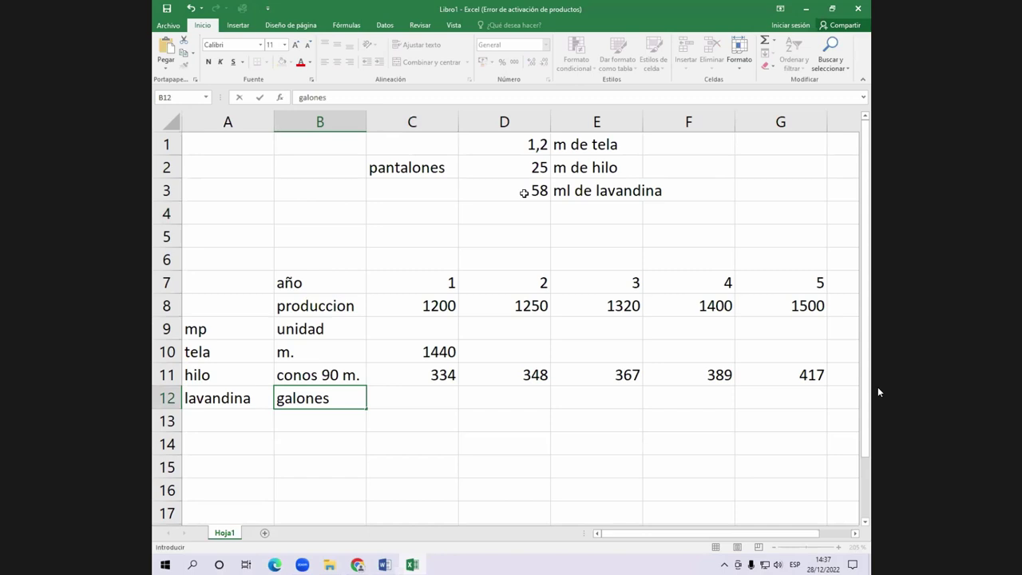
pyautogui.write(' 3.6 l')
pyautogui.press('Return')
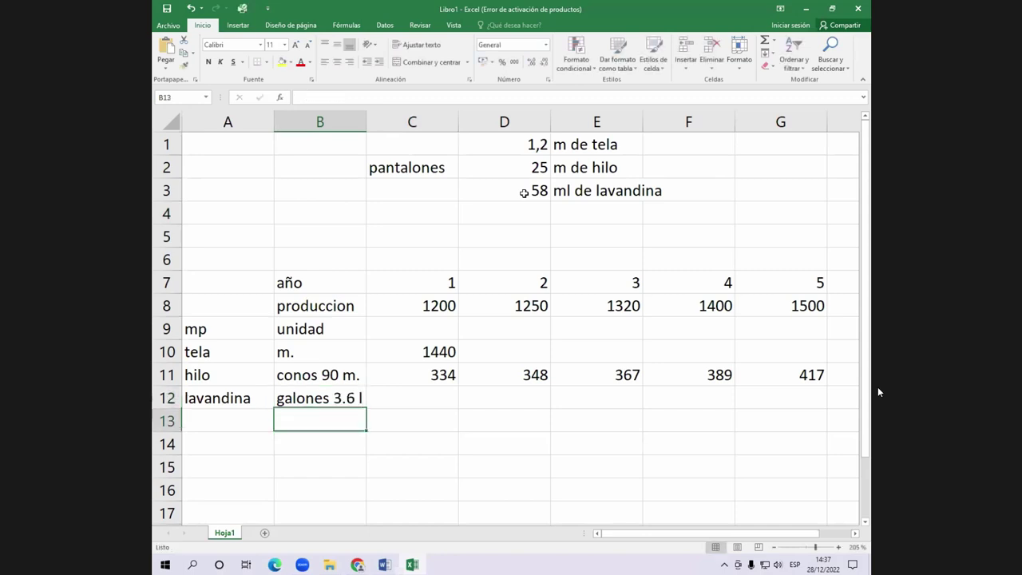
pyautogui.press('Up')
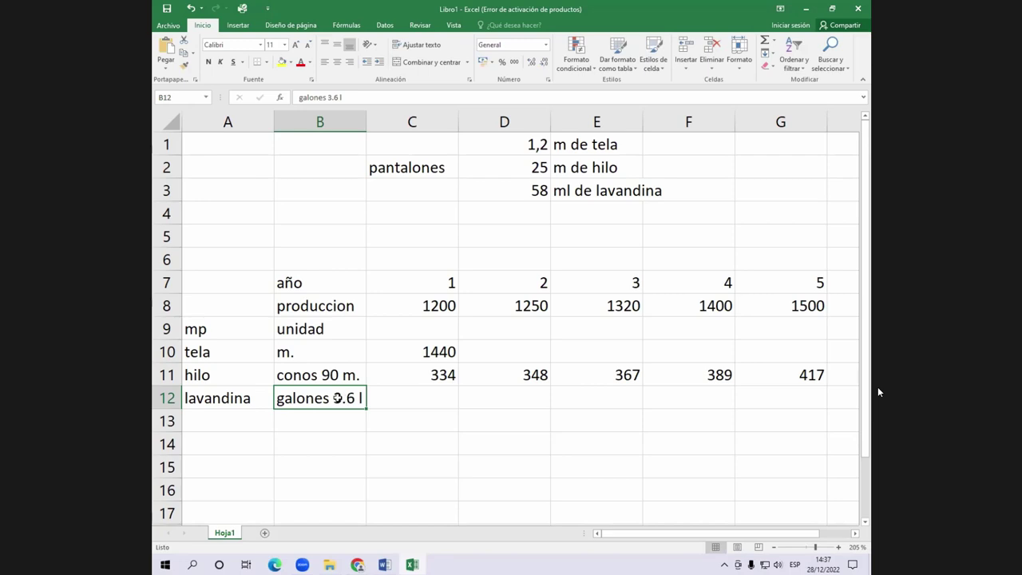
# Step: Calculate the year 1 bleach millilitres in C12 with the formula =D3*C8
pyautogui.click(417, 398)
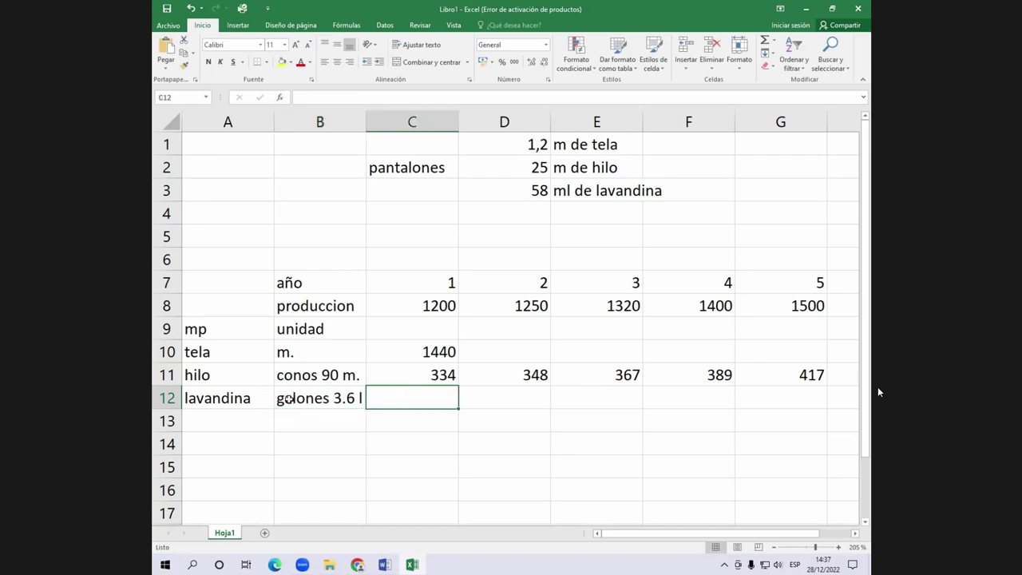
pyautogui.click(317, 394)
pyautogui.click(417, 398)
pyautogui.write('=')
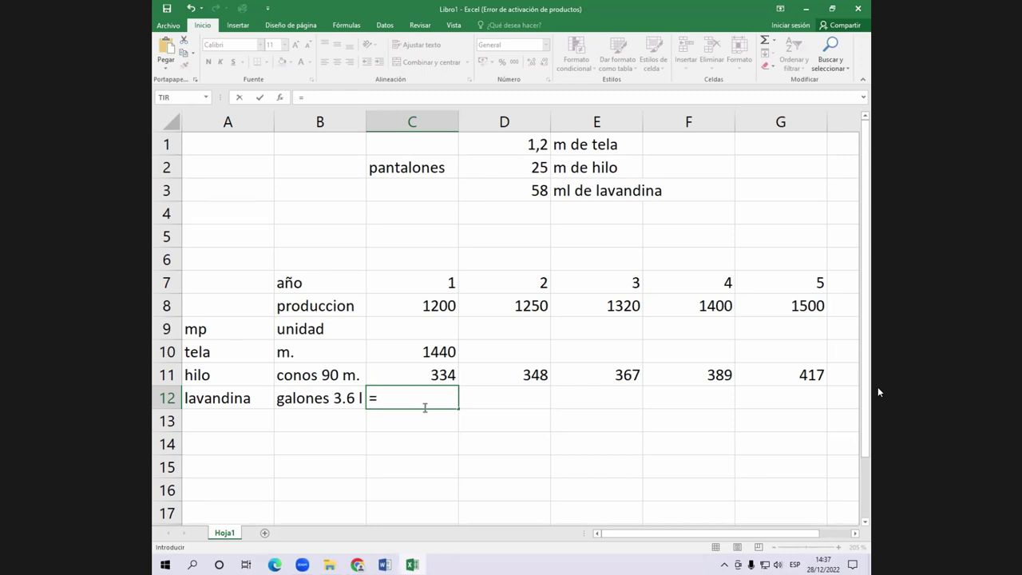
pyautogui.press('Right')
pyautogui.press('Up')
pyautogui.press('Up')
pyautogui.press('Up')
pyautogui.press('Up')
pyautogui.press('Up')
pyautogui.press('Up')
pyautogui.press('Up')
pyautogui.press('Up')
pyautogui.press('Up')
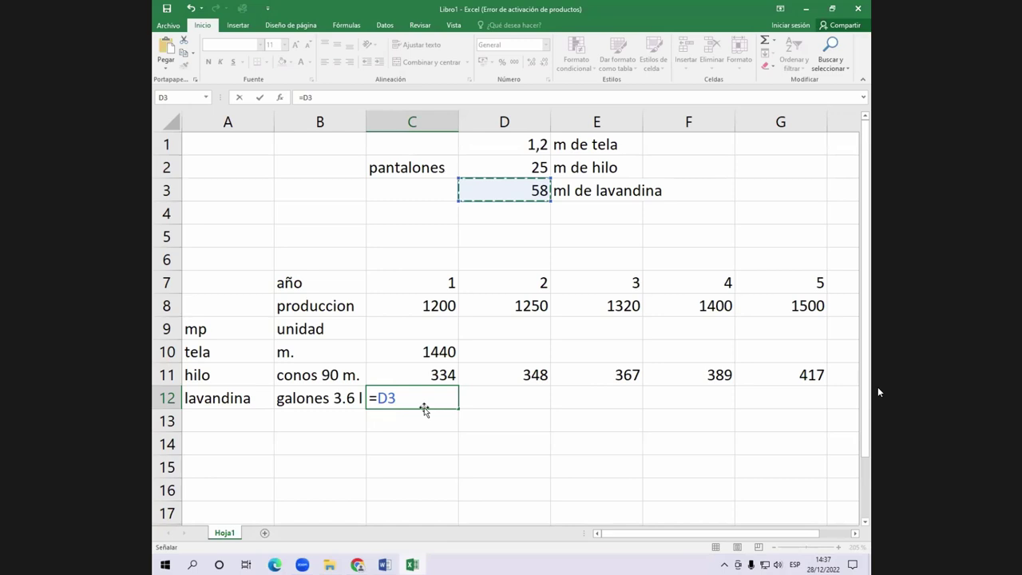
pyautogui.write('*')
pyautogui.press('Up')
pyautogui.press('Up')
pyautogui.press('Up')
pyautogui.press('Up')
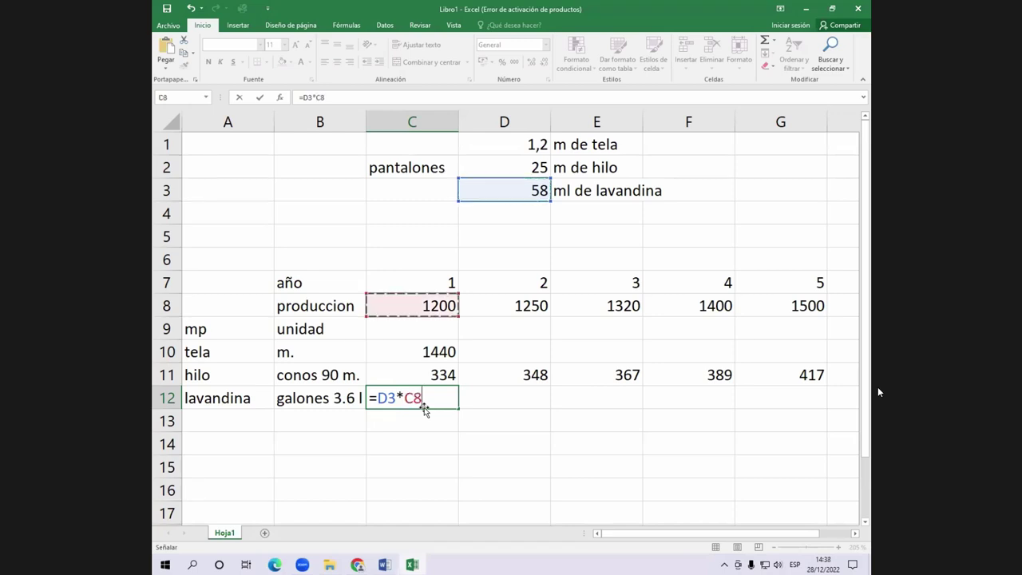
pyautogui.press('Return')
pyautogui.press('Up')
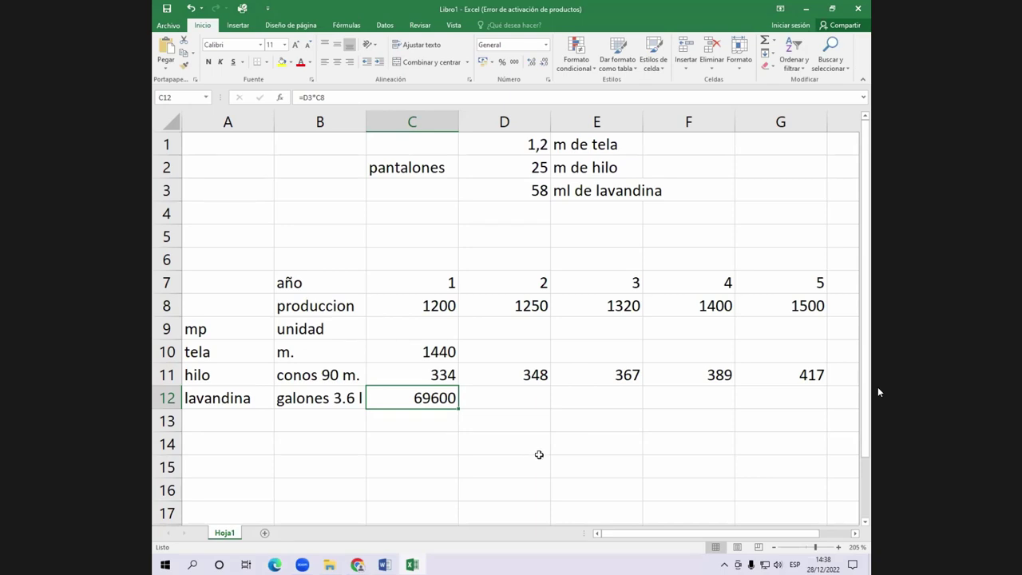
# Step: Convert the bleach quantity in C12 to litres by extending the formula to =D3*C8/1000
pyautogui.press('F2')
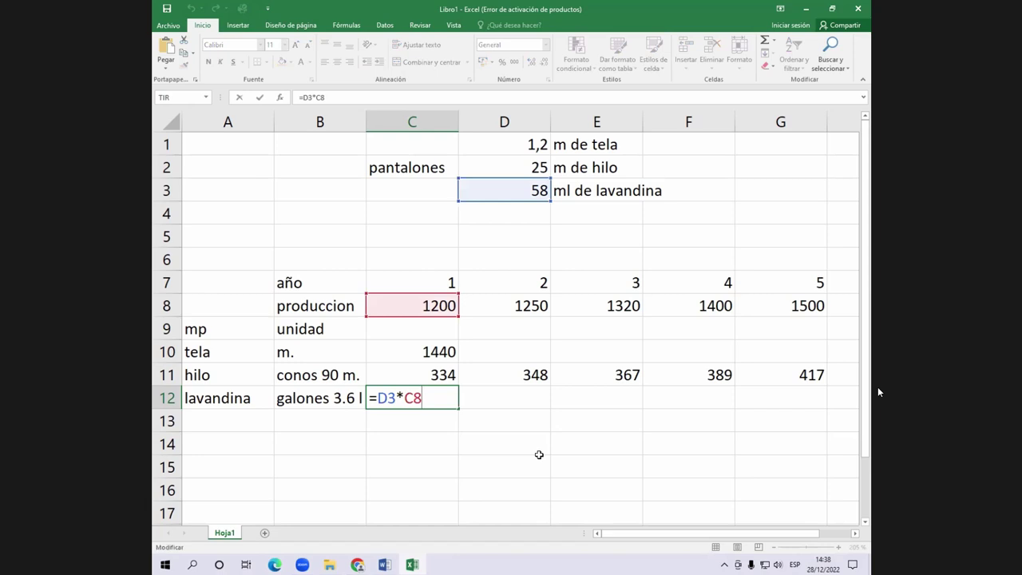
pyautogui.write('/1000')
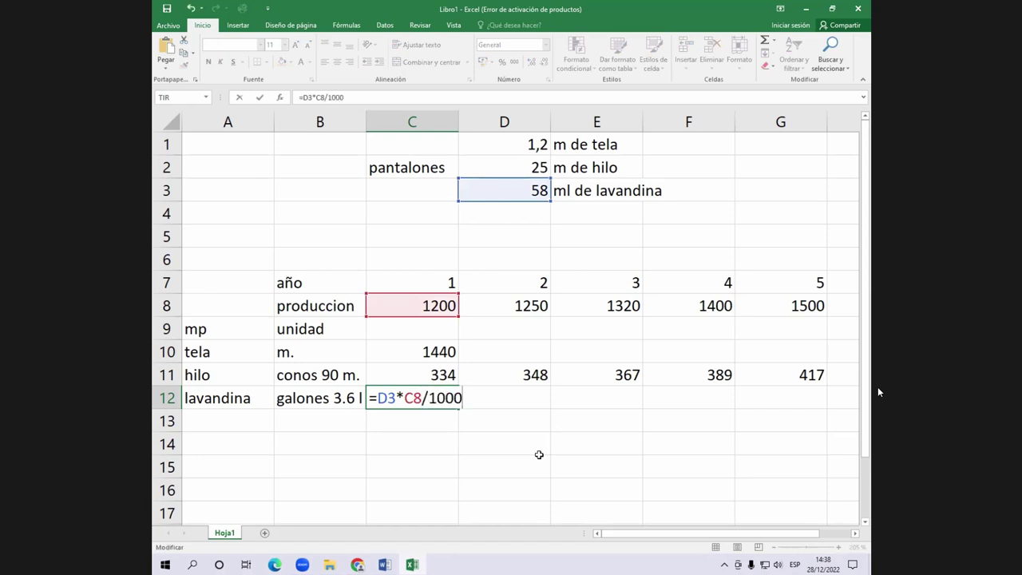
pyautogui.press('Return')
pyautogui.press('Up')
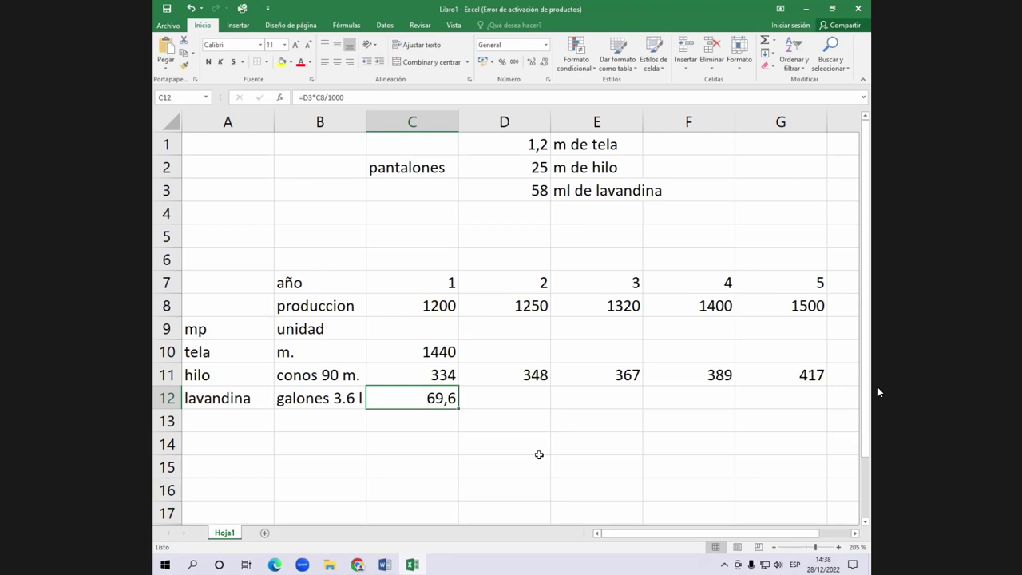
# Step: Convert the litres in C12 to gallons by extending the formula to =D3*C8/1000/3,6
pyautogui.press('F2')
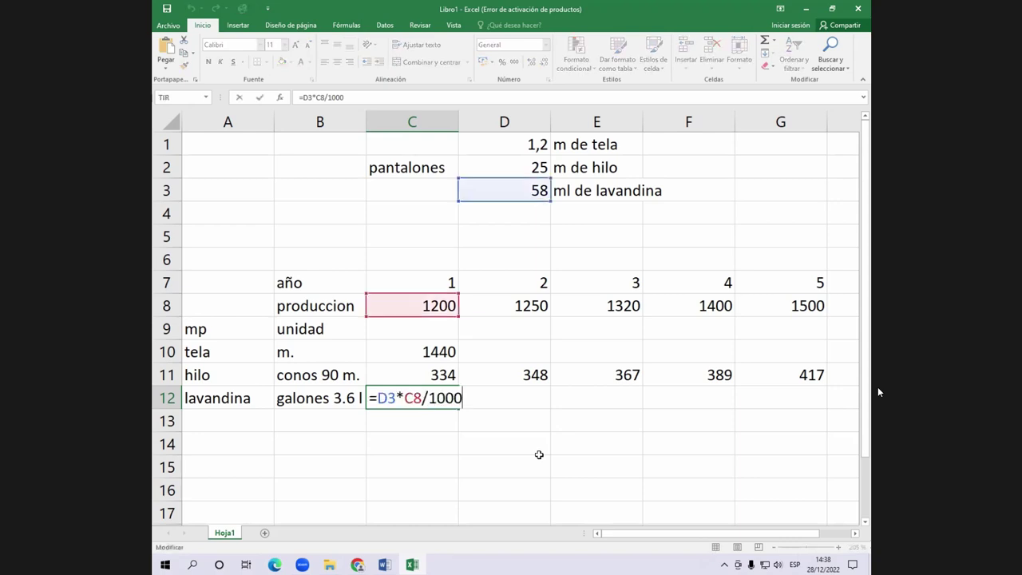
pyautogui.write('/3,6')
pyautogui.press('Return')
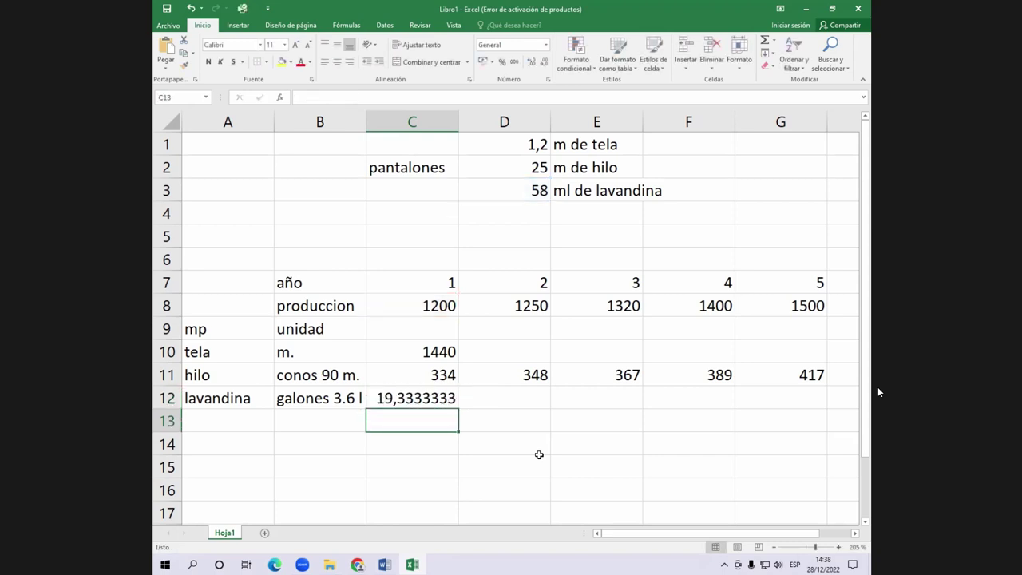
pyautogui.press('Up')
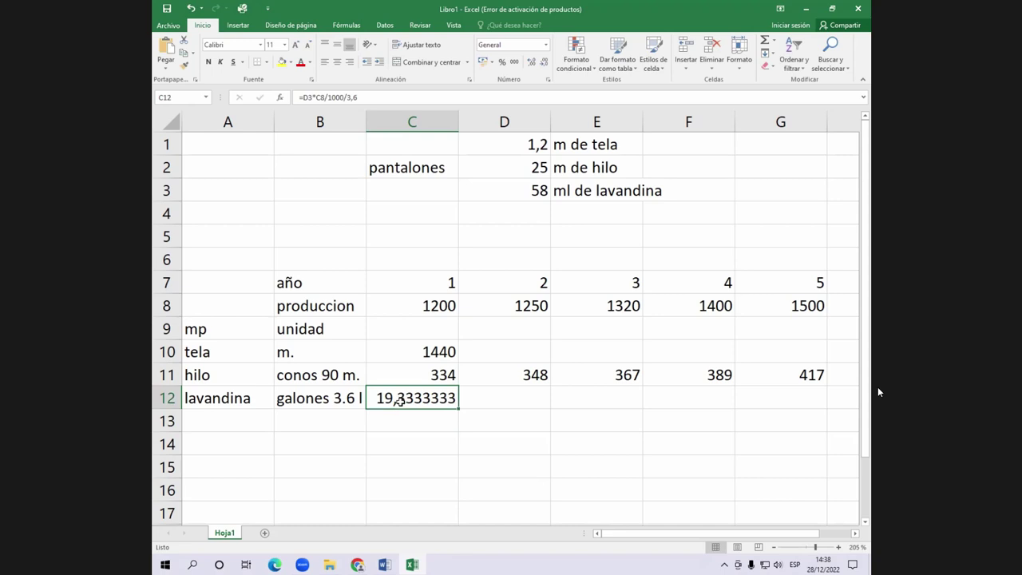
# Step: Round the gallon quantity in C12 up to whole gallons with the formula =entero(D3*C8/1000/3,6)+1
pyautogui.press('F2')
pyautogui.press('Left')
pyautogui.press('Left')
pyautogui.press('Left')
pyautogui.press('Left')
pyautogui.press('Left')
pyautogui.press('Left')
pyautogui.press('Left')
pyautogui.press('Left')
pyautogui.press('Left')
pyautogui.press('Left')
pyautogui.press('Left')
pyautogui.press('Left')
pyautogui.press('Left')
pyautogui.press('Left')
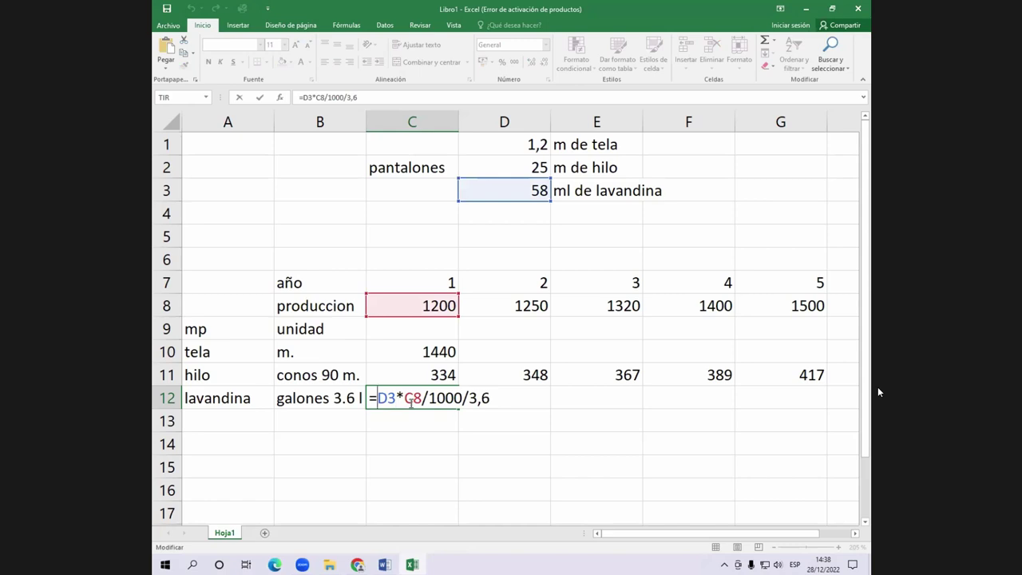
pyautogui.write('entero(')
pyautogui.press('End')
pyautogui.write(')+1')
pyautogui.press('Return')
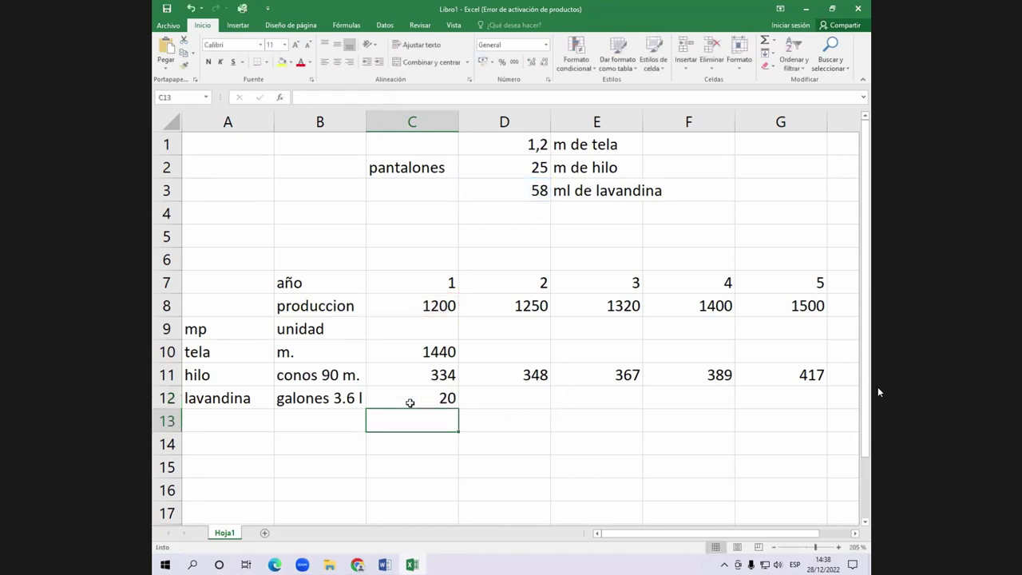
# Step: Try making the C8 reference absolute in the C12 bleach formula and filling the formula across to G12
pyautogui.click(413, 394)
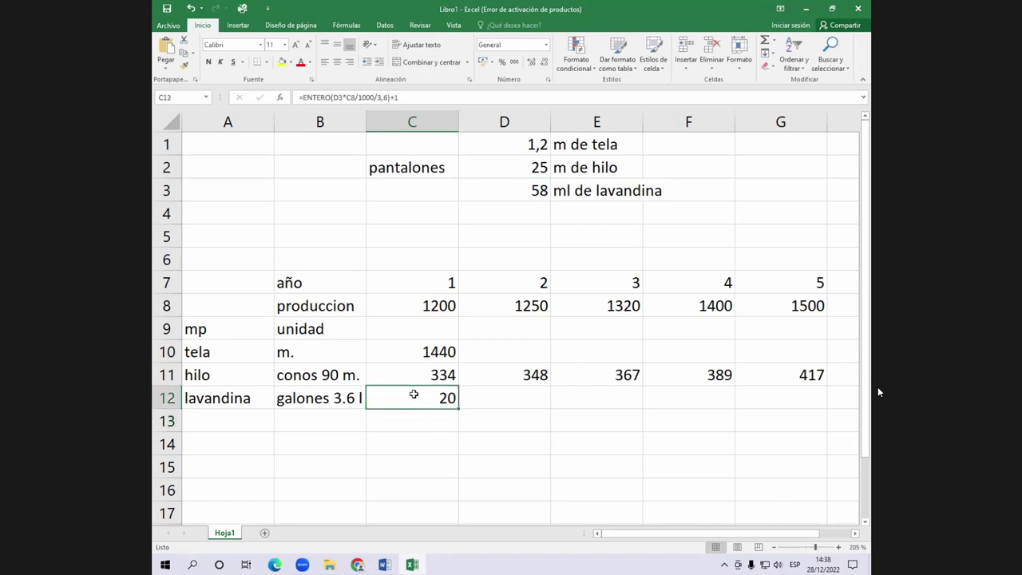
pyautogui.doubleClick(467, 398)
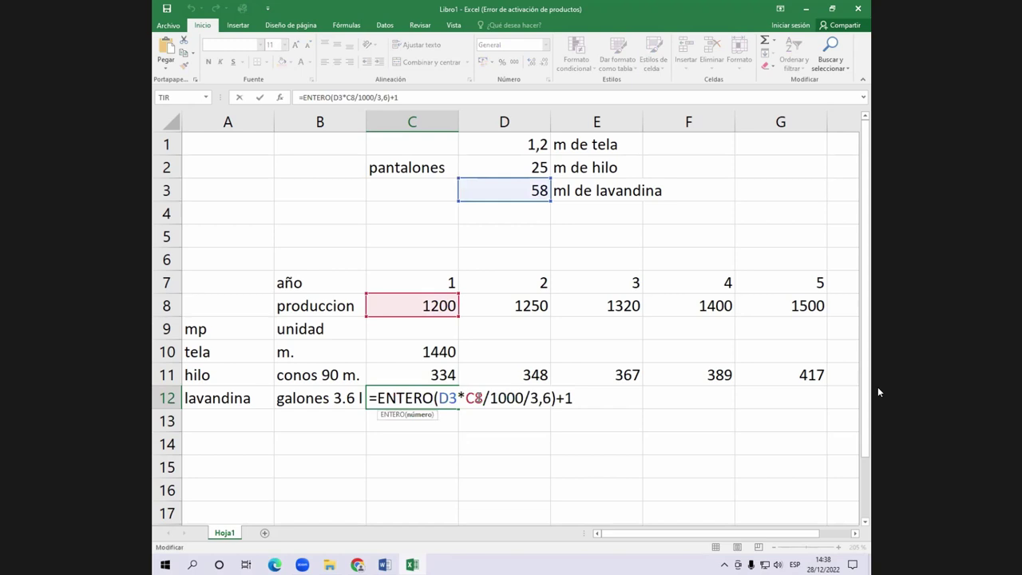
pyautogui.press('F4')
pyautogui.press('Return')
pyautogui.click(459, 406)
pyautogui.moveTo(459, 408); pyautogui.dragTo(780, 410)
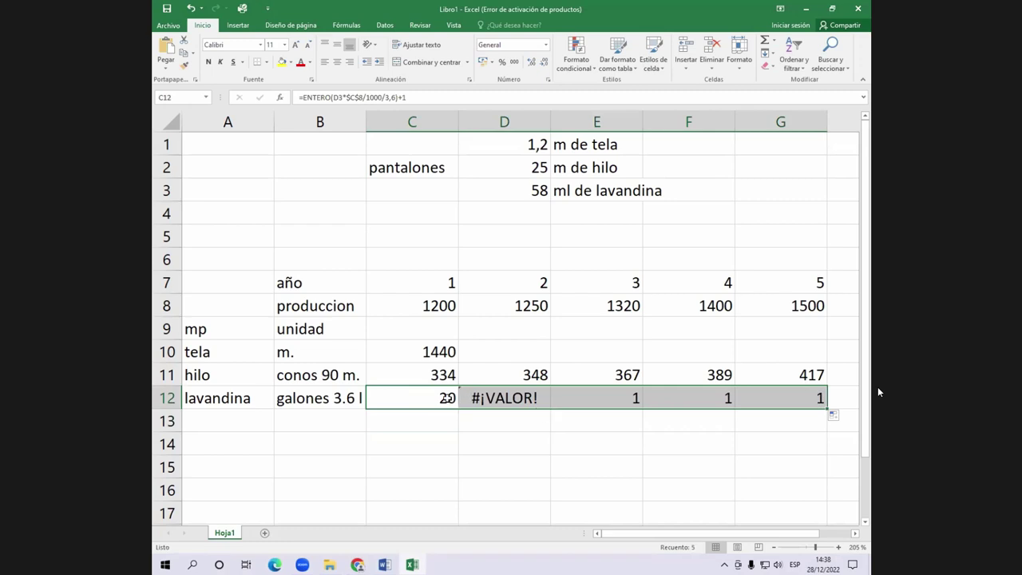
# Step: Correct the bleach formula in C12 to =ENTERO($D$3*C8/1000/3,6)+1 and fill it across to G12
pyautogui.click(447, 399)
pyautogui.press('F2')
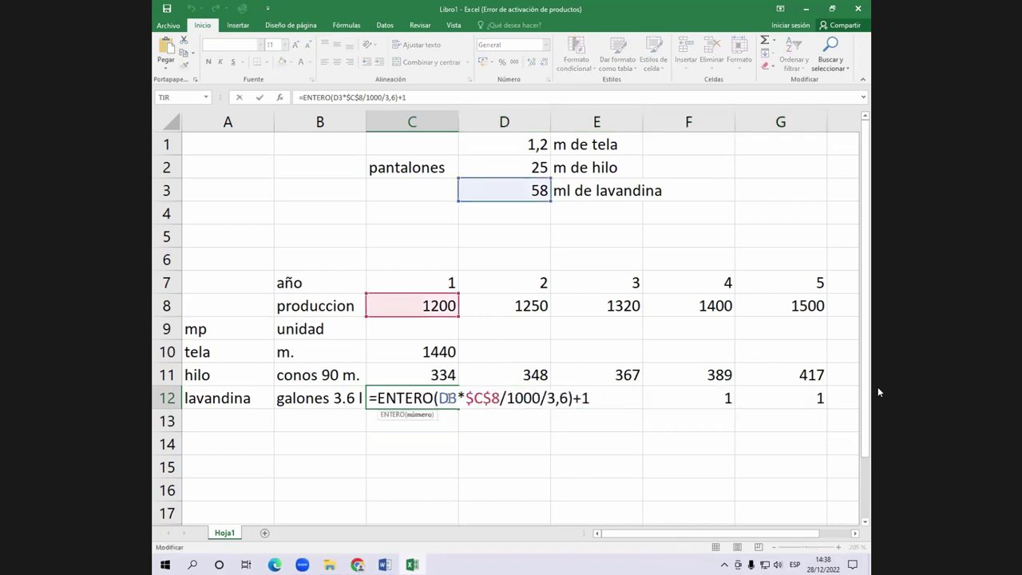
pyautogui.press('F4')
pyautogui.press('Right')
pyautogui.press('F4')
pyautogui.press('Right')
pyautogui.press('Right')
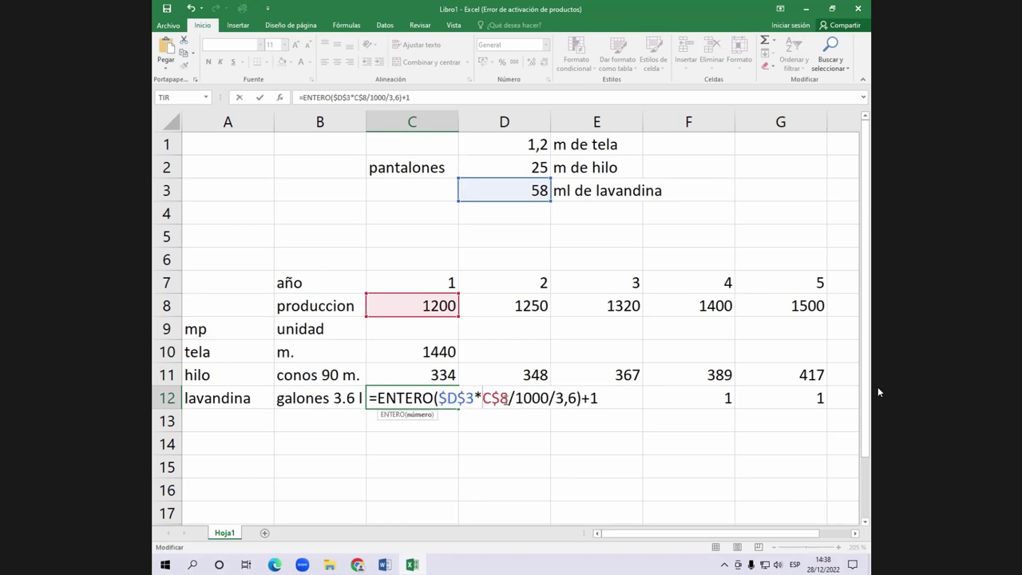
pyautogui.press('BackSpace')
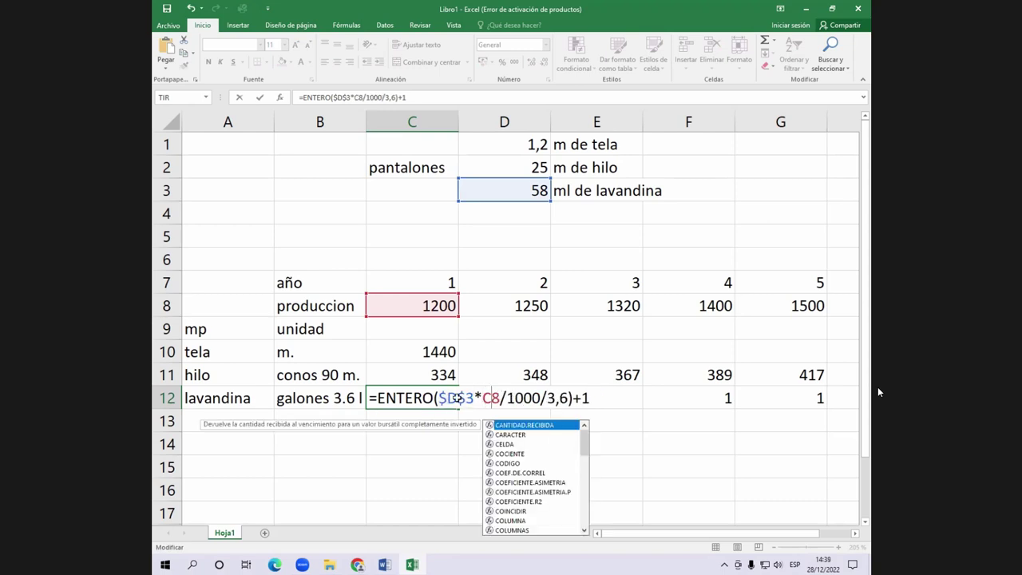
pyautogui.hotkey('ctrl', 'Return')
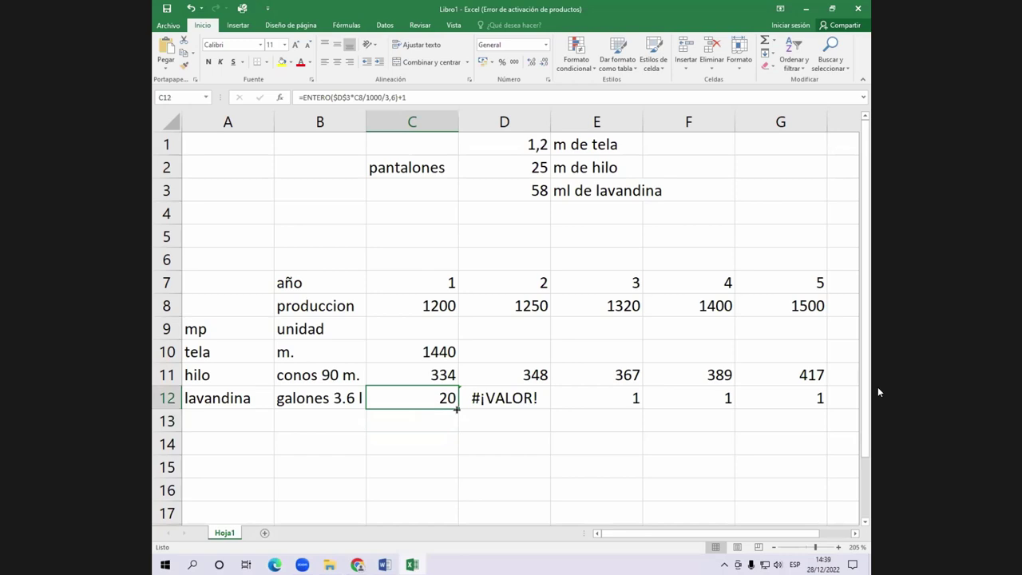
pyautogui.moveTo(457, 409); pyautogui.dragTo(755, 399)
pyautogui.press('Right')
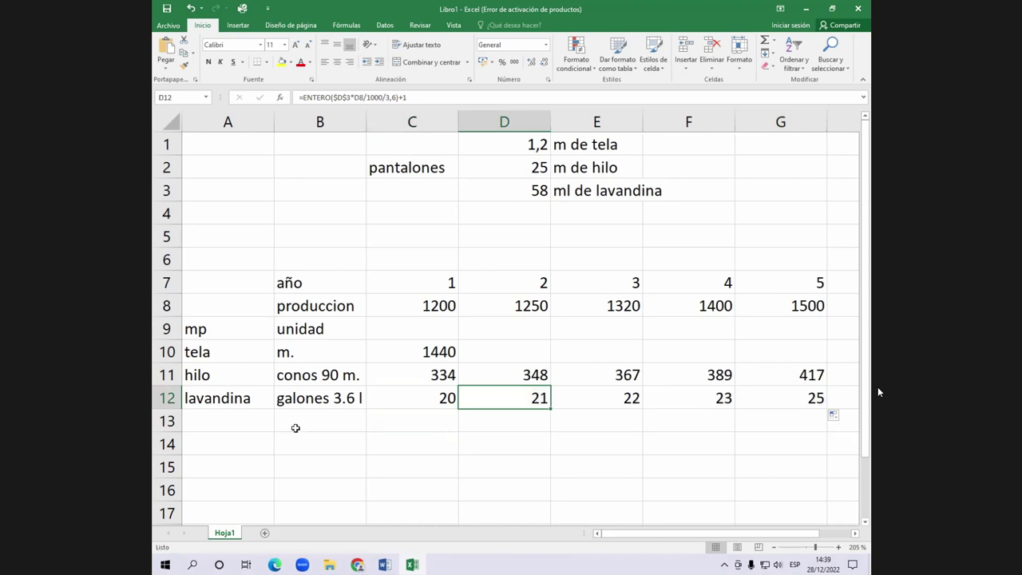
# Step: Enter the label "mo" in A14, below the raw material table
pyautogui.click(323, 421)
pyautogui.moveTo(228, 281)
pyautogui.mouseDown()
pyautogui.moveTo(775, 407)
pyautogui.moveTo(765, 399)
pyautogui.mouseUp()
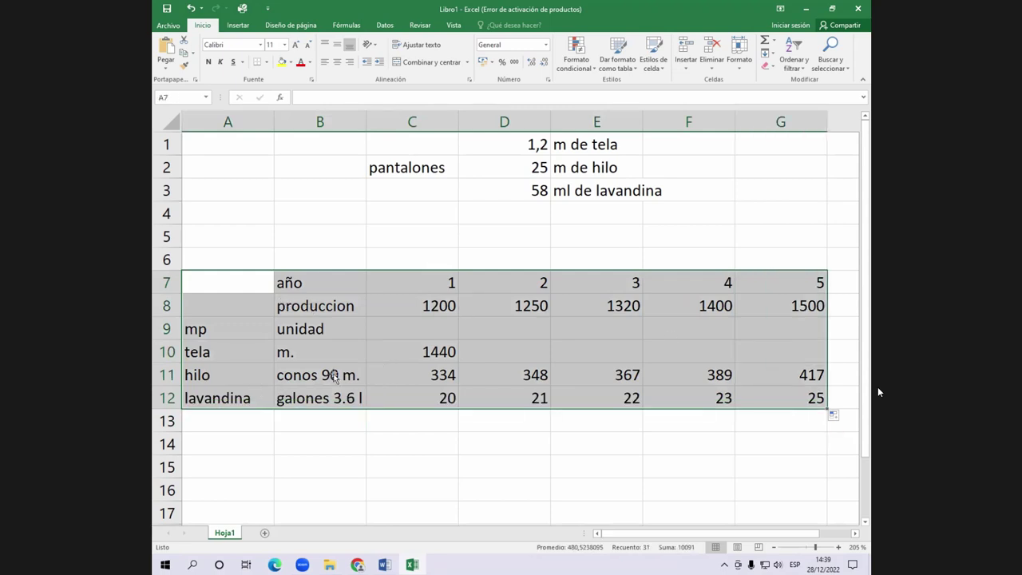
pyautogui.click(237, 449)
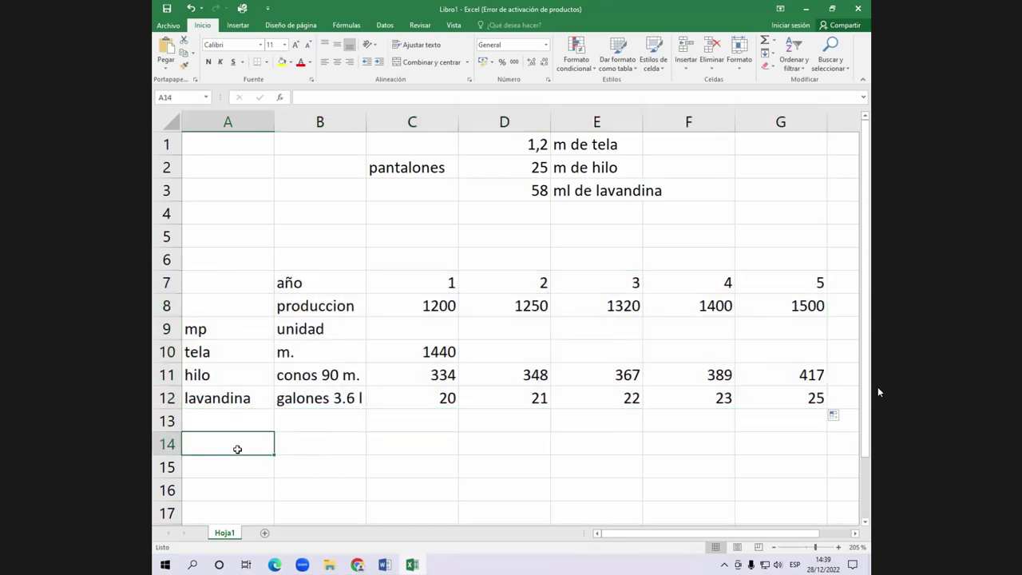
pyautogui.write('mo')
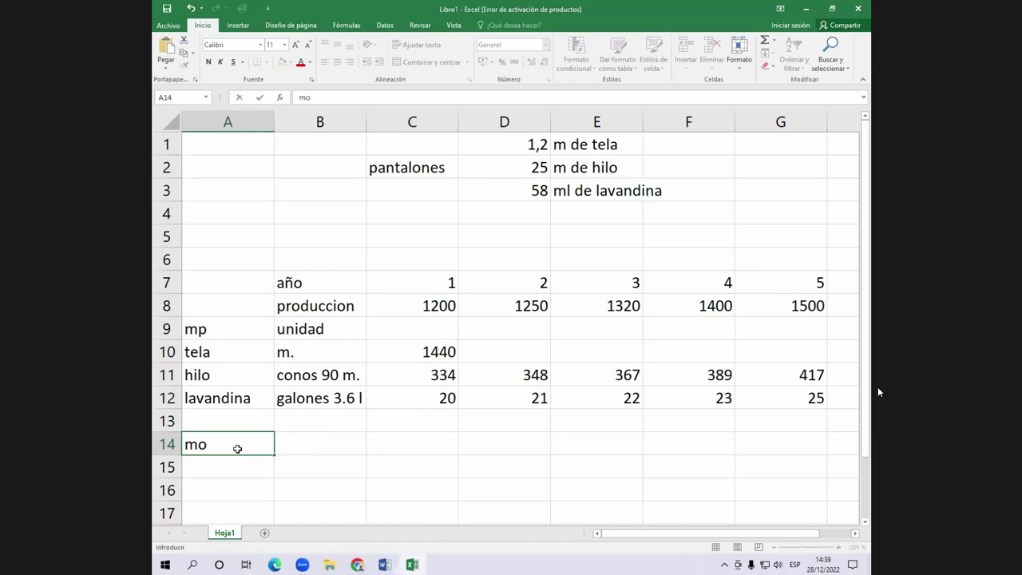
pyautogui.press('Return')
pyautogui.press('Down')
pyautogui.press('Down')
pyautogui.press('Down')
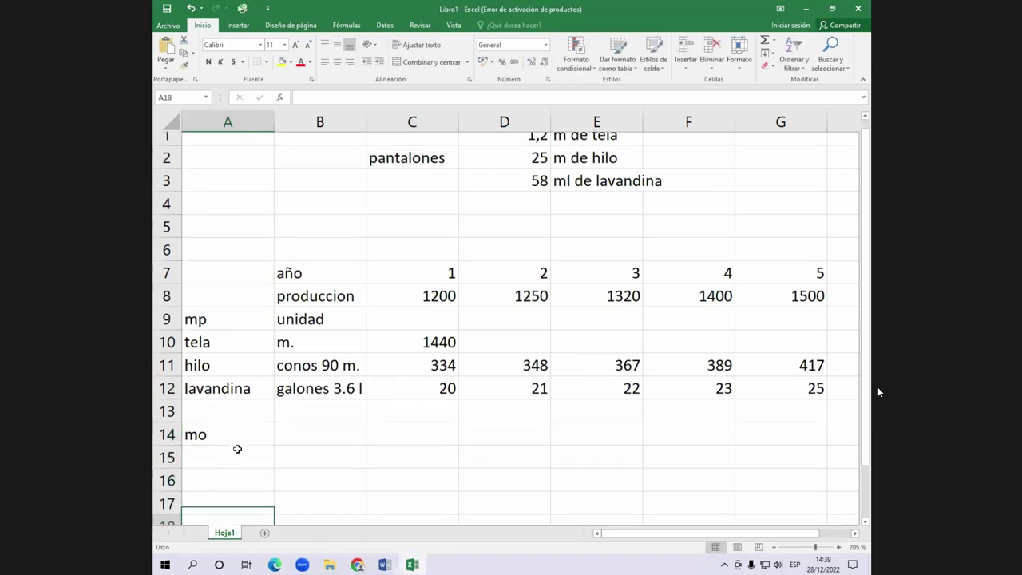
pyautogui.scroll(-1, 238, 449)
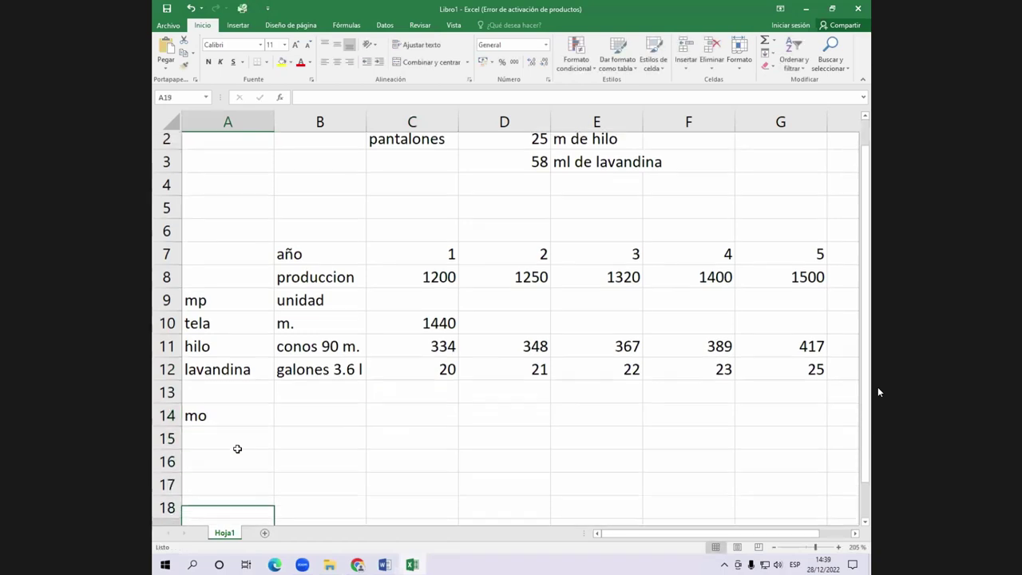
pyautogui.press('Up')
pyautogui.press('Up')
pyautogui.press('Up')
pyautogui.press('Up')
pyautogui.press('Right')
pyautogui.press('Right')
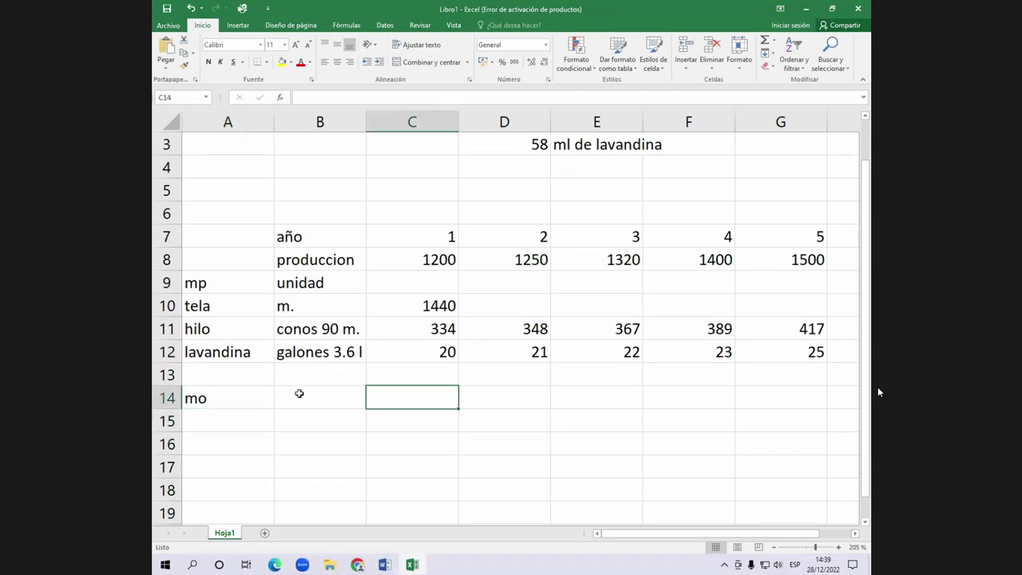
pyautogui.press('Up')
pyautogui.press('Up')
pyautogui.press('Up')
pyautogui.press('Up')
pyautogui.press('Up')
pyautogui.press('Up')
# Step: Enter the daily labour output "15 panta por dia" in B14
pyautogui.click(311, 397)
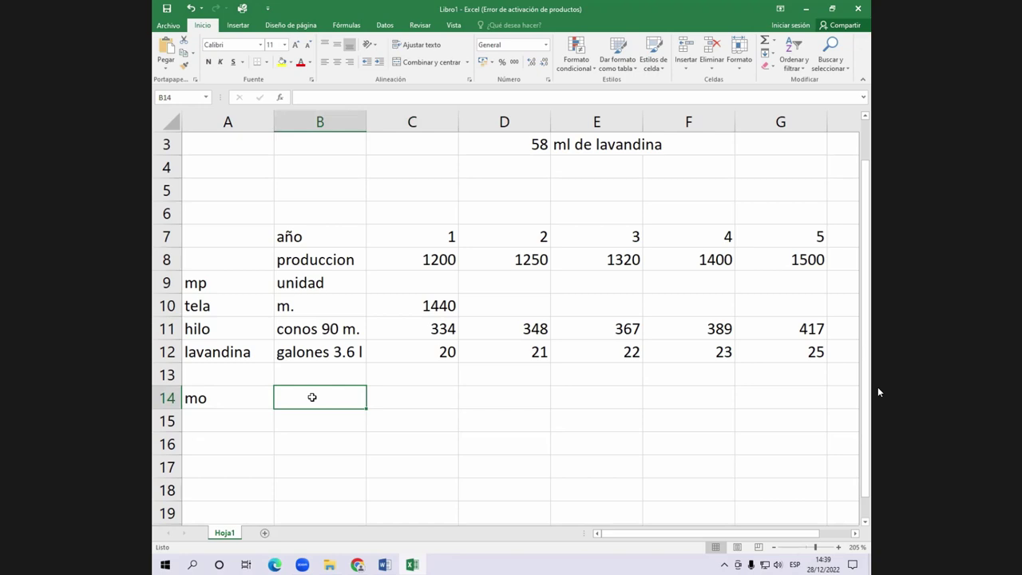
pyautogui.write('1')
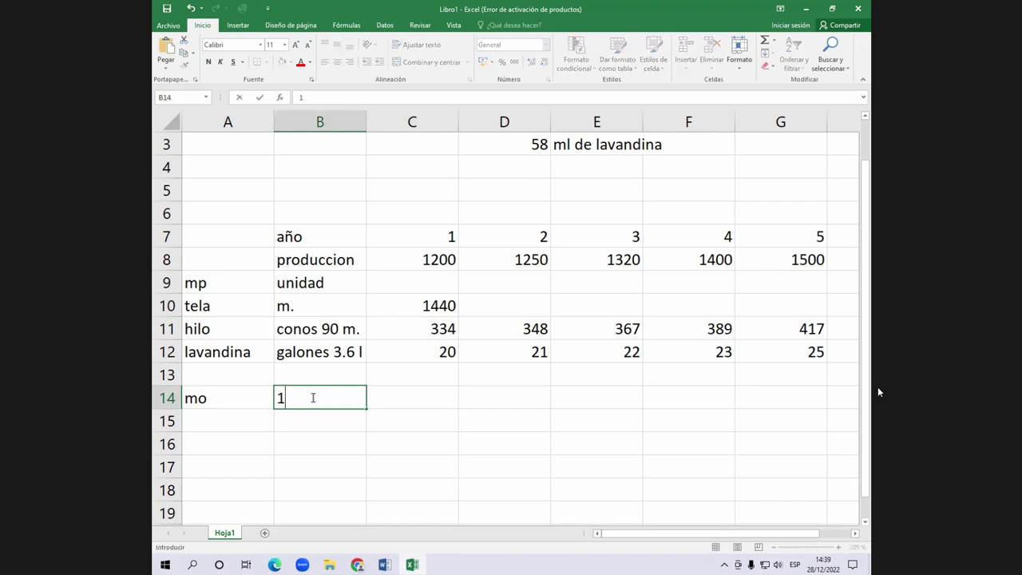
pyautogui.write('5 panta por dia')
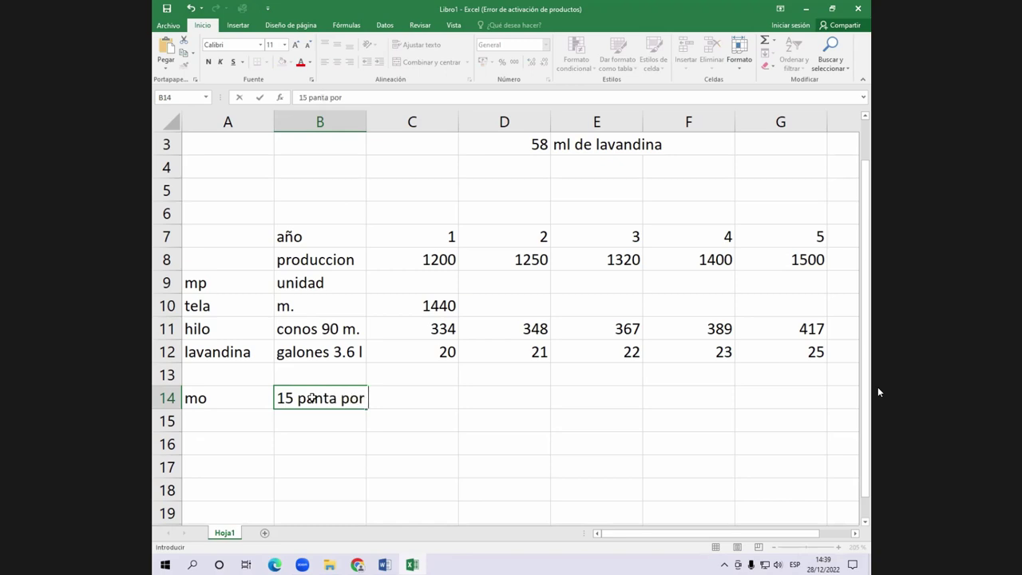
pyautogui.press('Return')
pyautogui.click(329, 407)
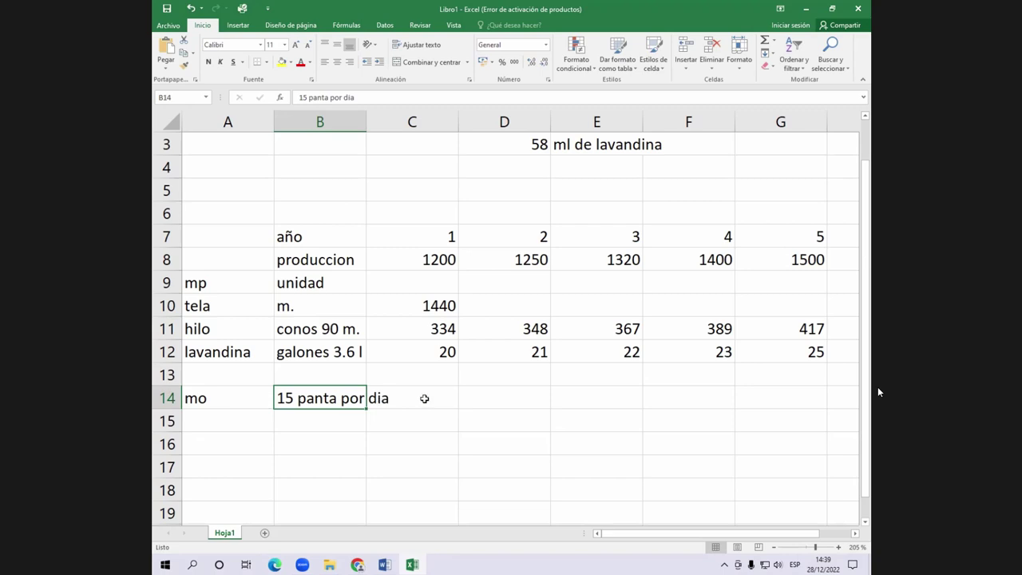
# Step: Calculate the yearly trouser output per worker in C14 with the formula =22*15*12
pyautogui.press('Right')
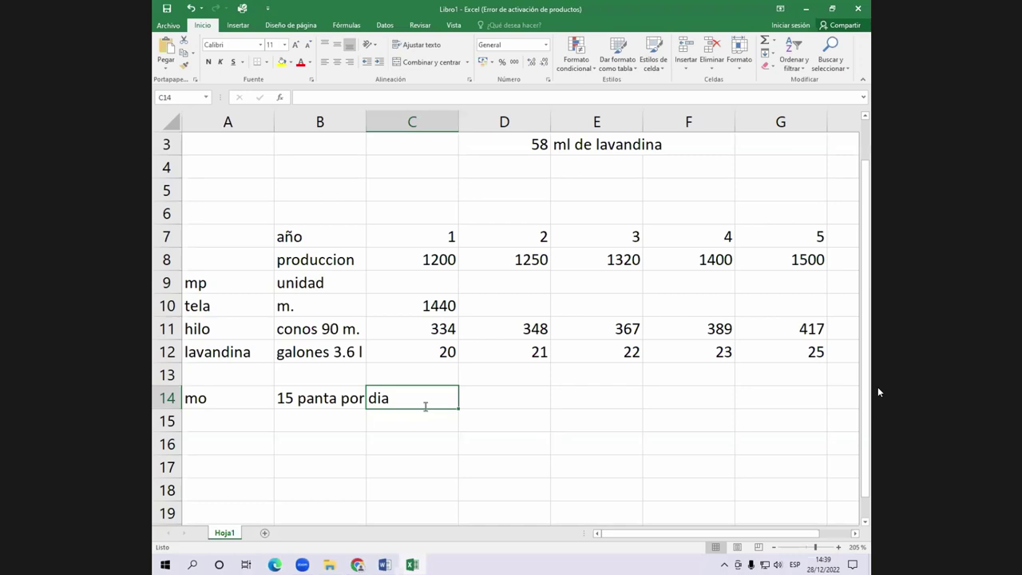
pyautogui.write('=22*15*12')
pyautogui.press('Return')
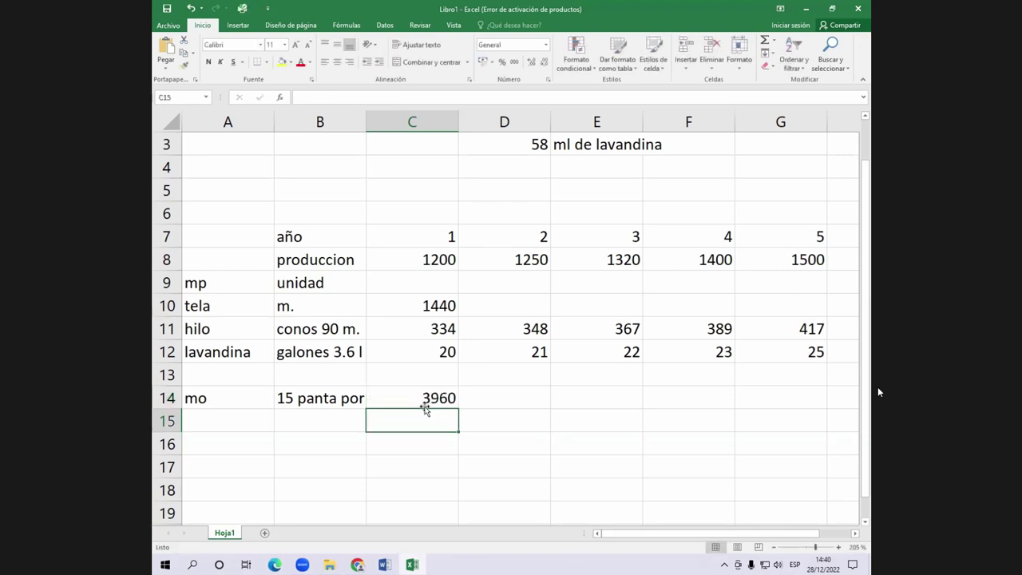
# Step: Compare the yearly labour capacity in C14 with the planned production in C8 and review the table in A7:G12
pyautogui.click(424, 402)
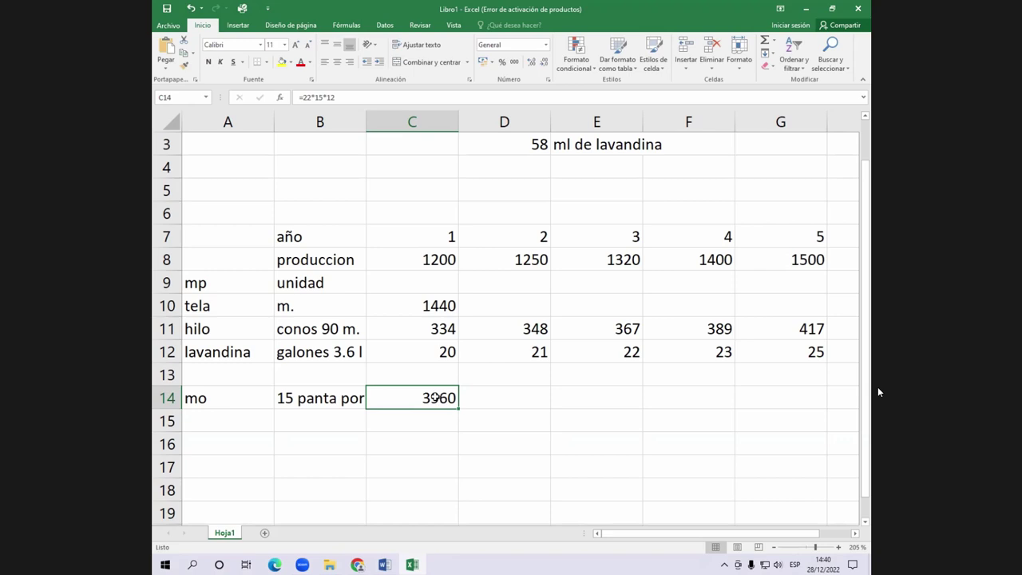
pyautogui.click(306, 397)
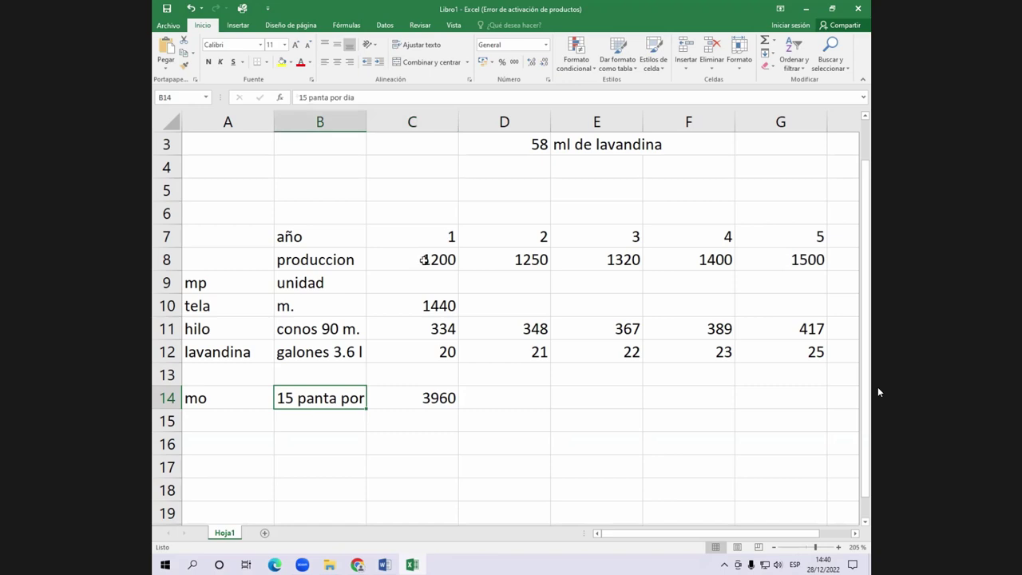
pyautogui.click(424, 259)
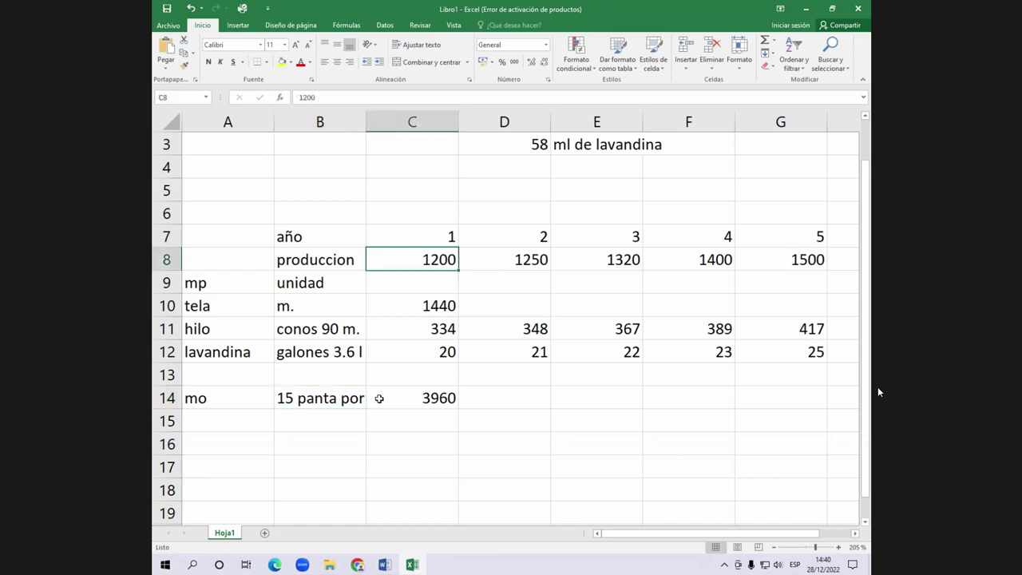
pyautogui.click(427, 397)
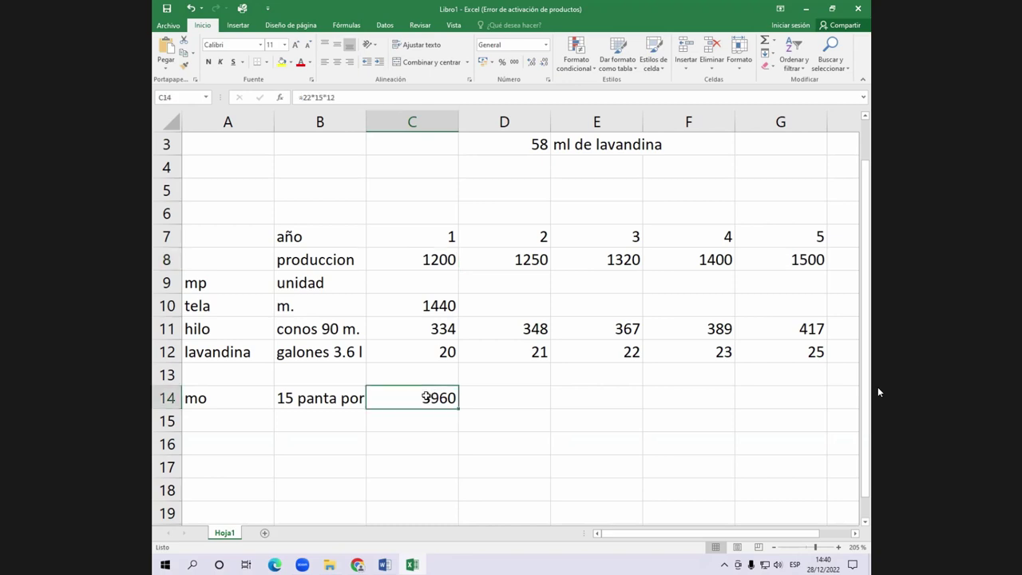
pyautogui.click(326, 400)
pyautogui.click(400, 396)
pyautogui.click(324, 401)
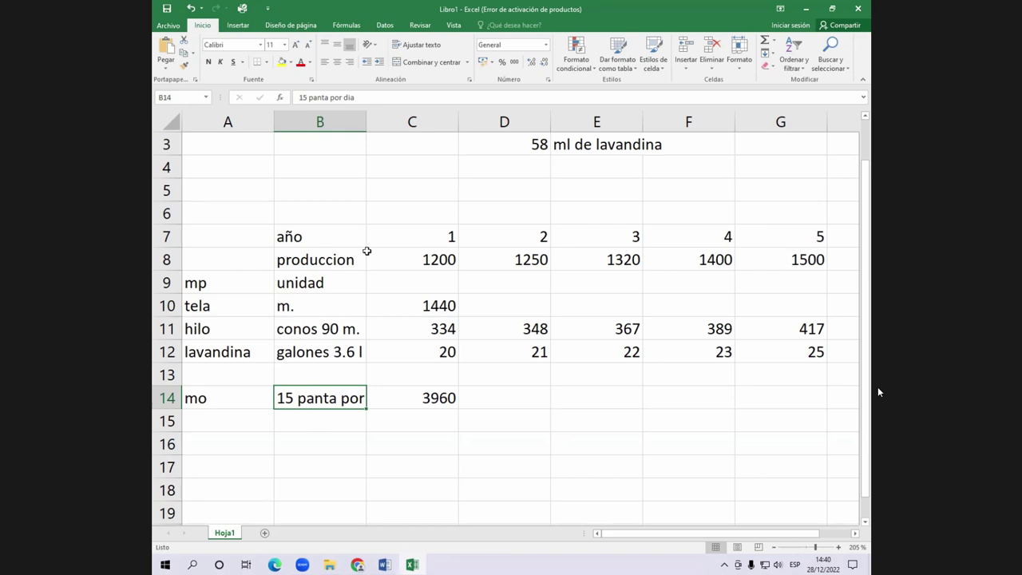
pyautogui.click(432, 397)
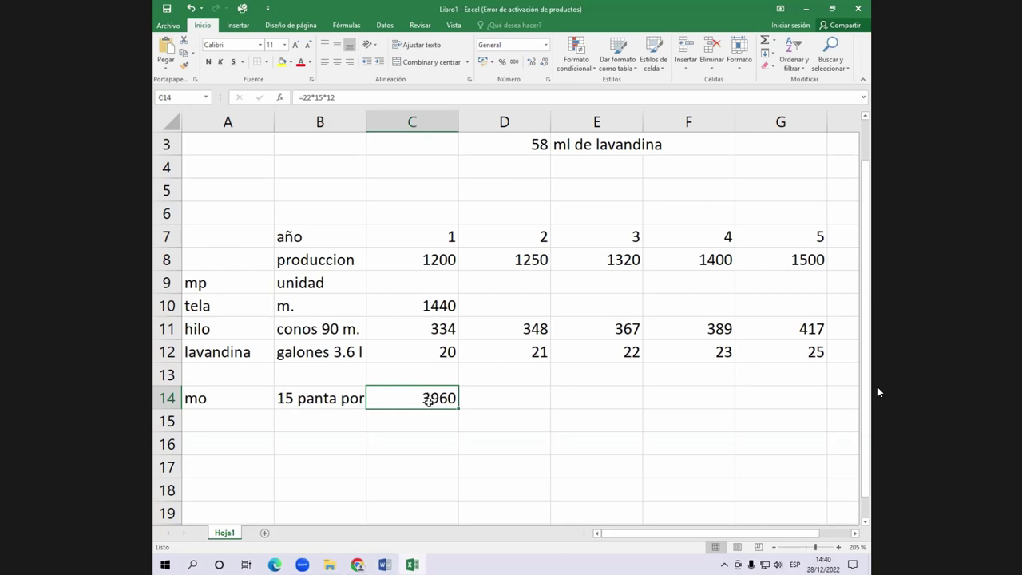
pyautogui.moveTo(211, 402); pyautogui.dragTo(782, 390)
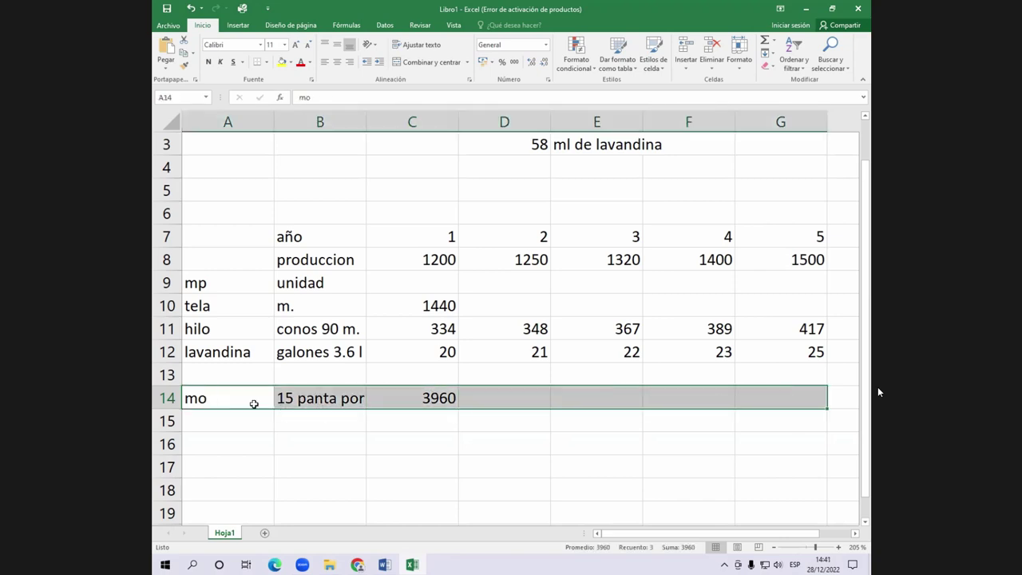
pyautogui.click(217, 396)
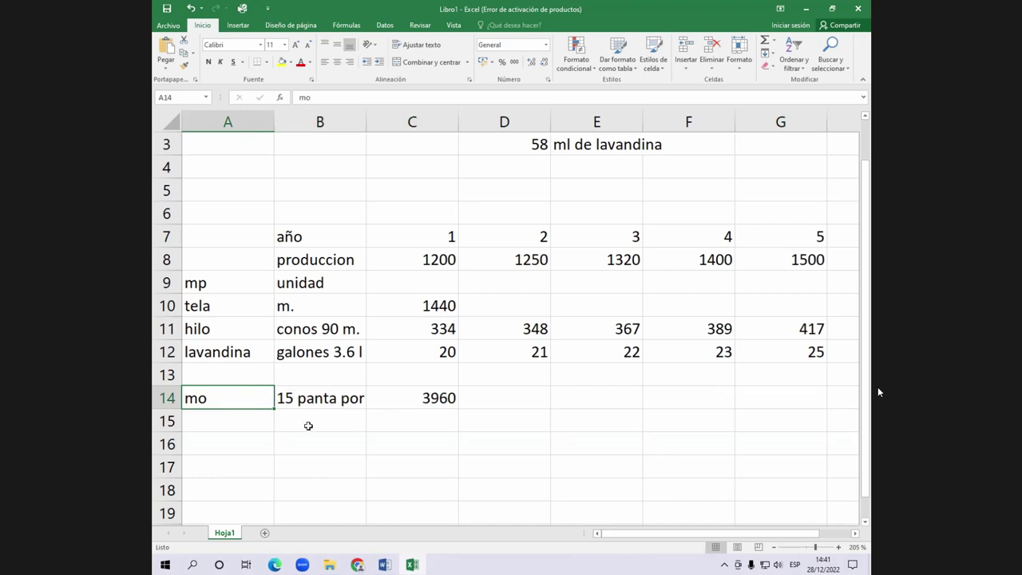
pyautogui.moveTo(231, 238); pyautogui.dragTo(791, 411)
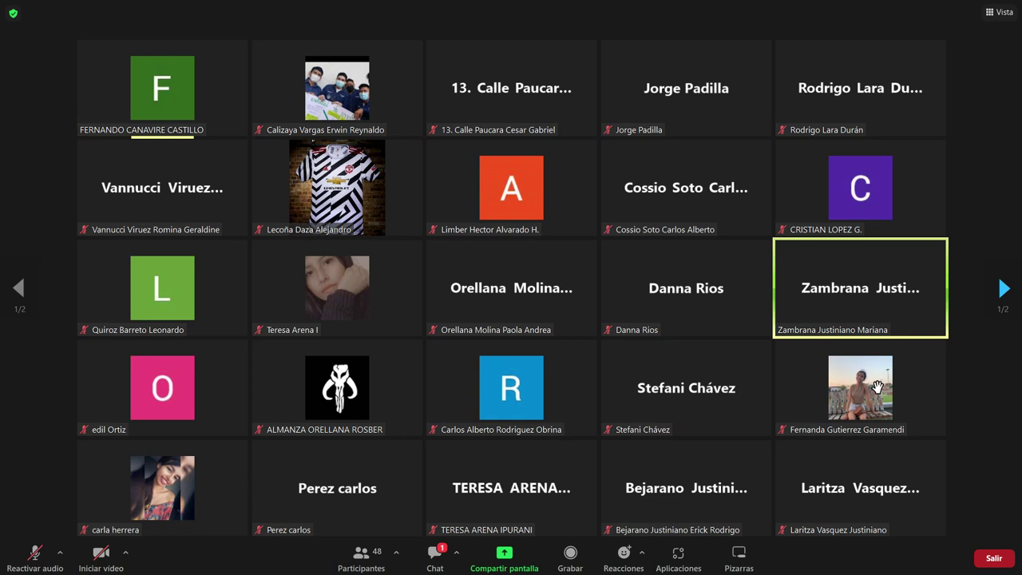
# Step: In the Zoom meeting, unmute the microphone and mute it again, and raise the system volume to 100
pyautogui.click(35, 569)
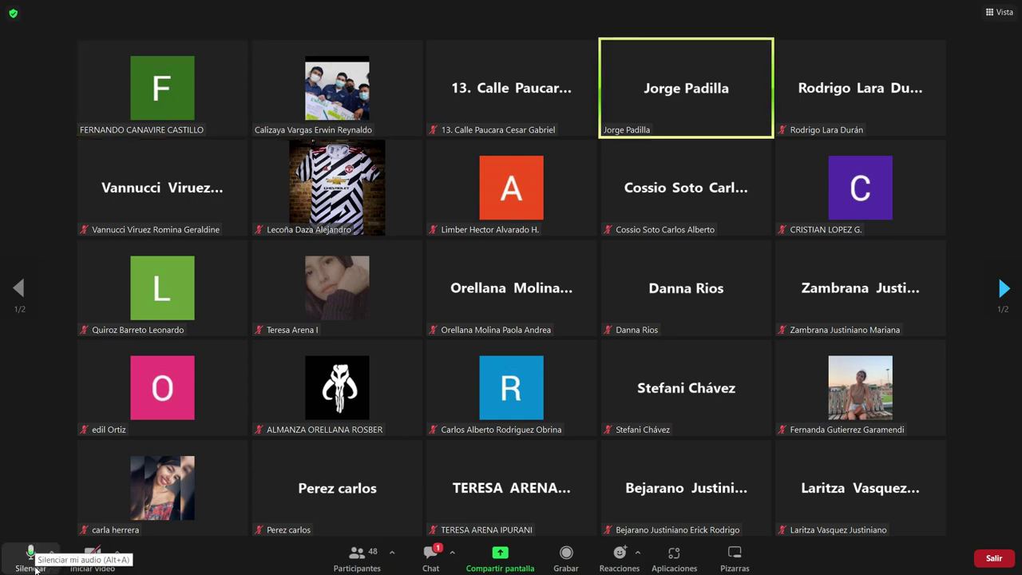
pyautogui.click(35, 569)
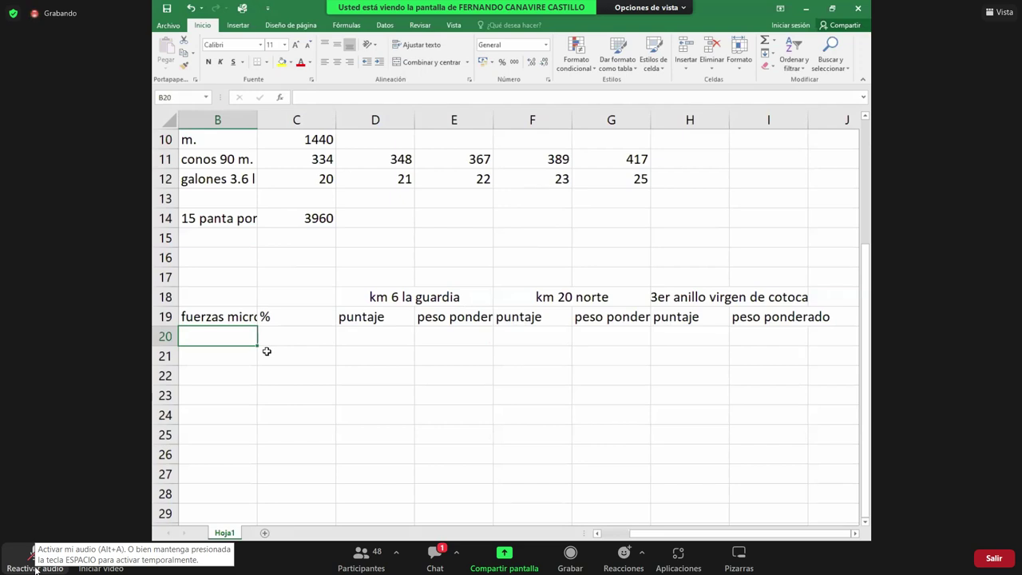
pyautogui.press('XF86AudioRaiseVolume')
# Step: Enter the heading "centro de acopio de granos" in D17 above the location names
pyautogui.press('Down')
pyautogui.press('Up')
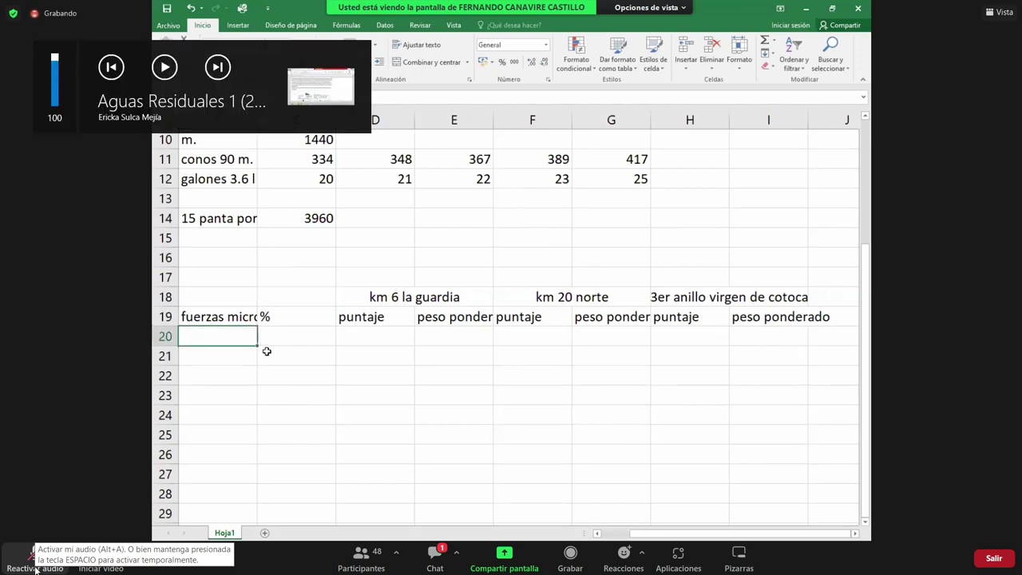
pyautogui.press('Right')
pyautogui.press('Right')
pyautogui.press('Up')
pyautogui.press('Up')
pyautogui.press('Down')
pyautogui.press('Down')
pyautogui.press('Down')
pyautogui.press('Up')
pyautogui.press('Up')
pyautogui.press('Up')
pyautogui.press('Up')
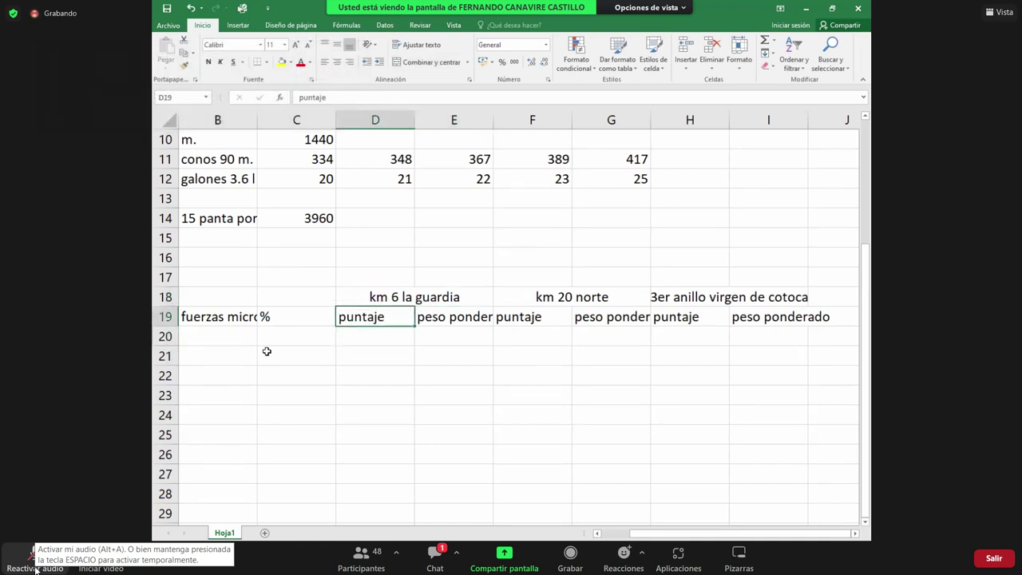
pyautogui.write('centr')
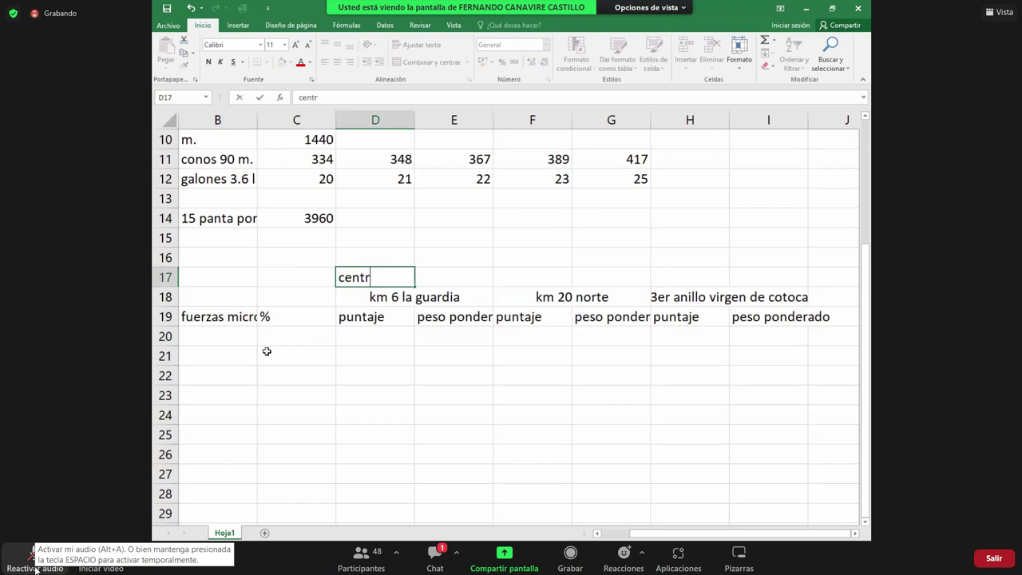
pyautogui.write('o de acopio')
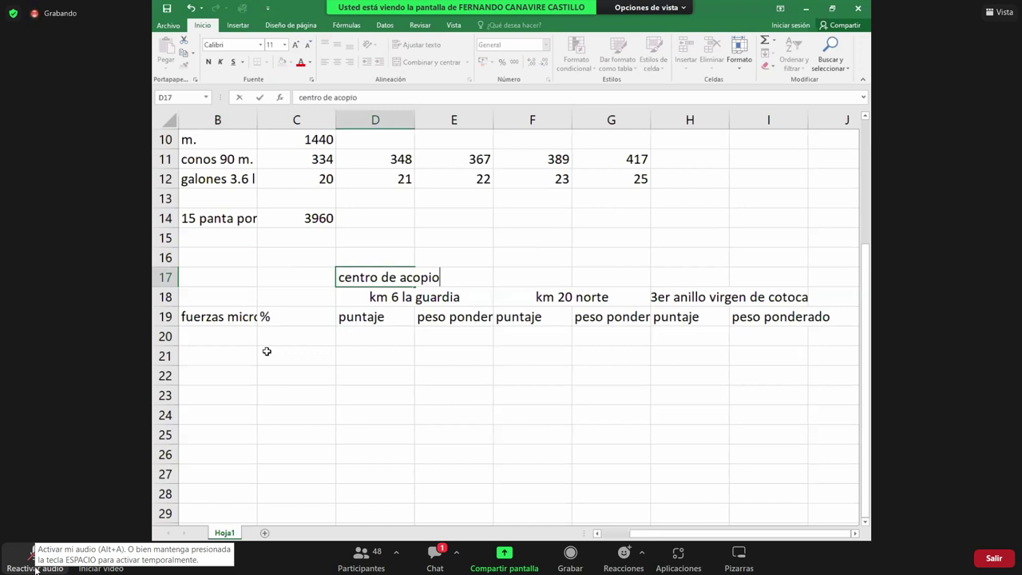
pyautogui.write(' de granos')
# Step: Add the factors "area" with a weight of 25 and "servicios" with 10 in rows 20 and 21
pyautogui.click(232, 336)
pyautogui.write('area')
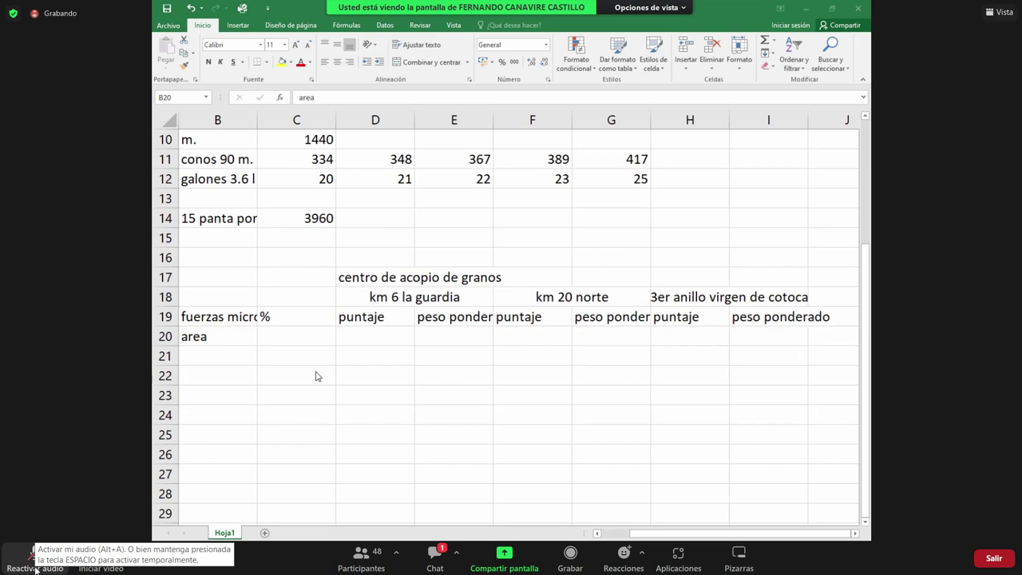
pyautogui.click(276, 338)
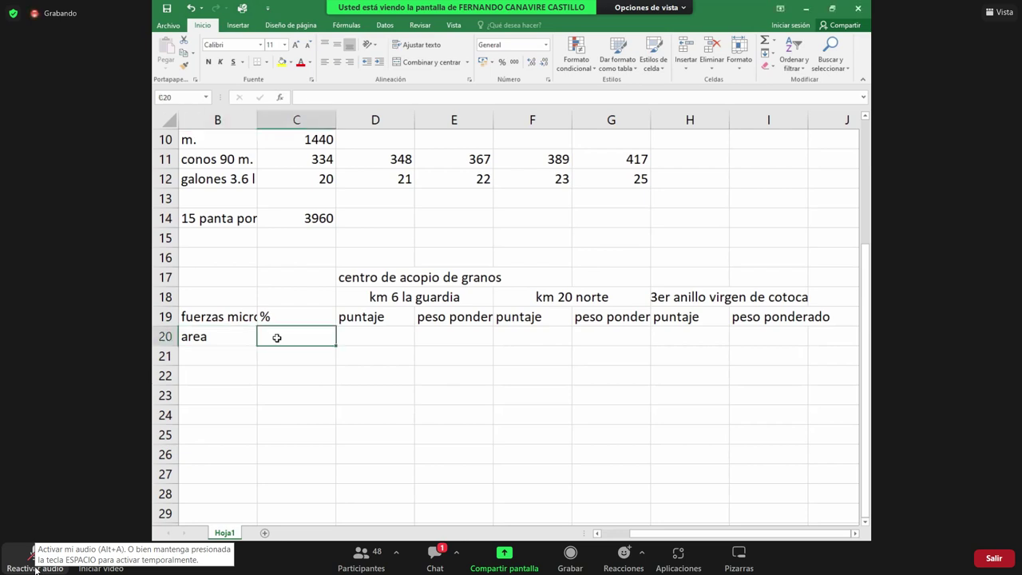
pyautogui.write('25')
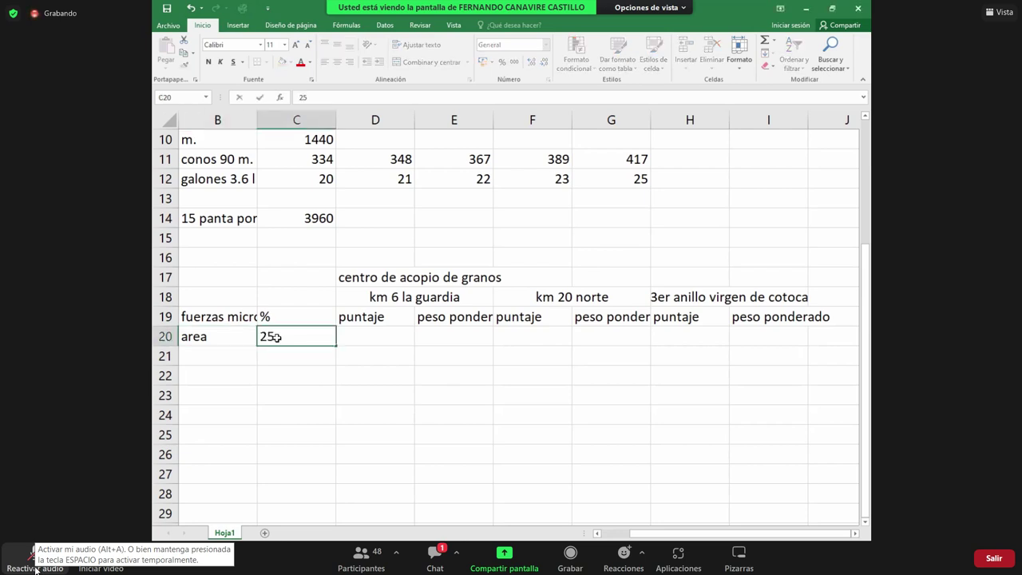
pyautogui.press('Return')
pyautogui.press('Left')
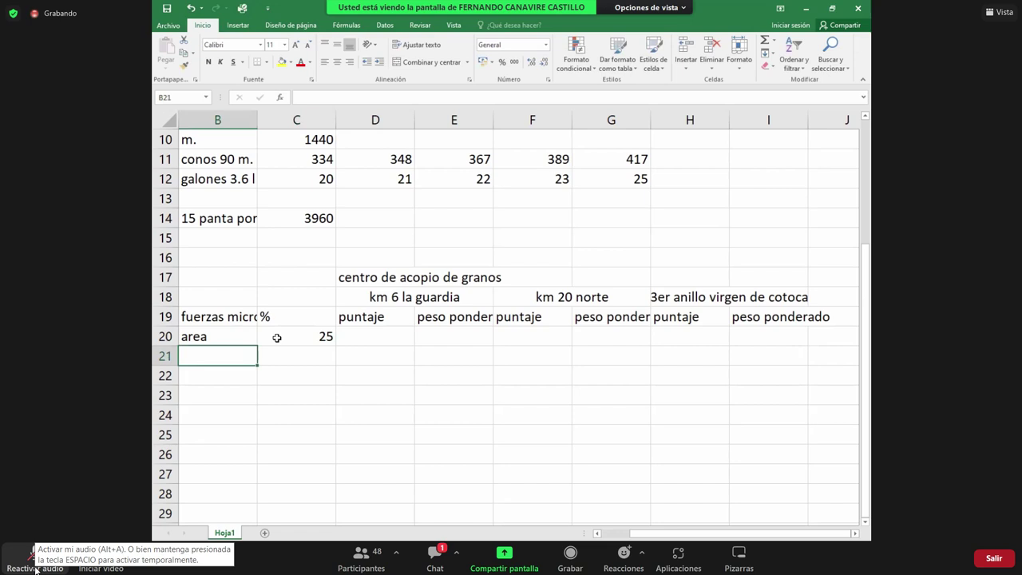
pyautogui.write('servicios')
pyautogui.press('Tab')
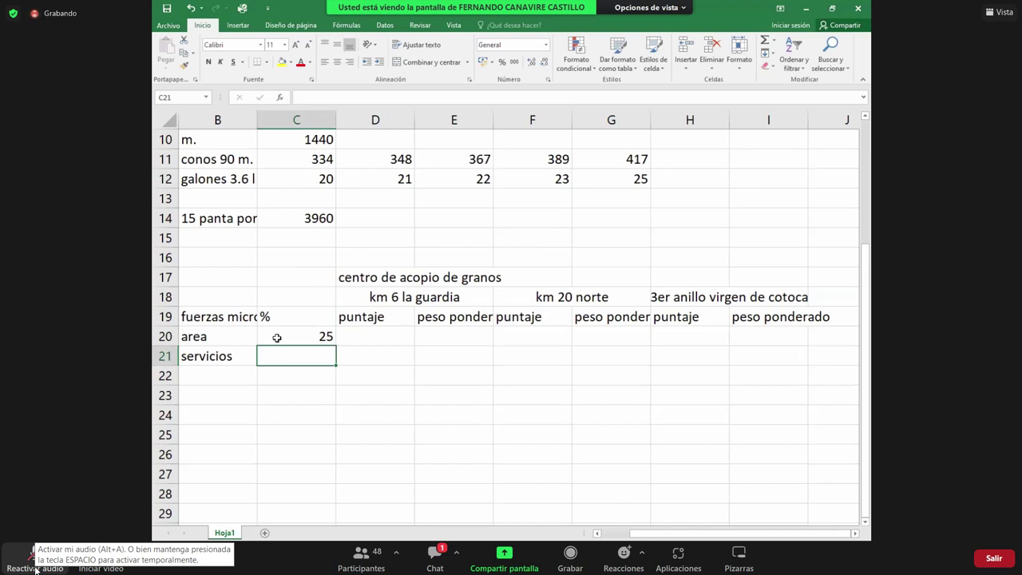
pyautogui.write('10')
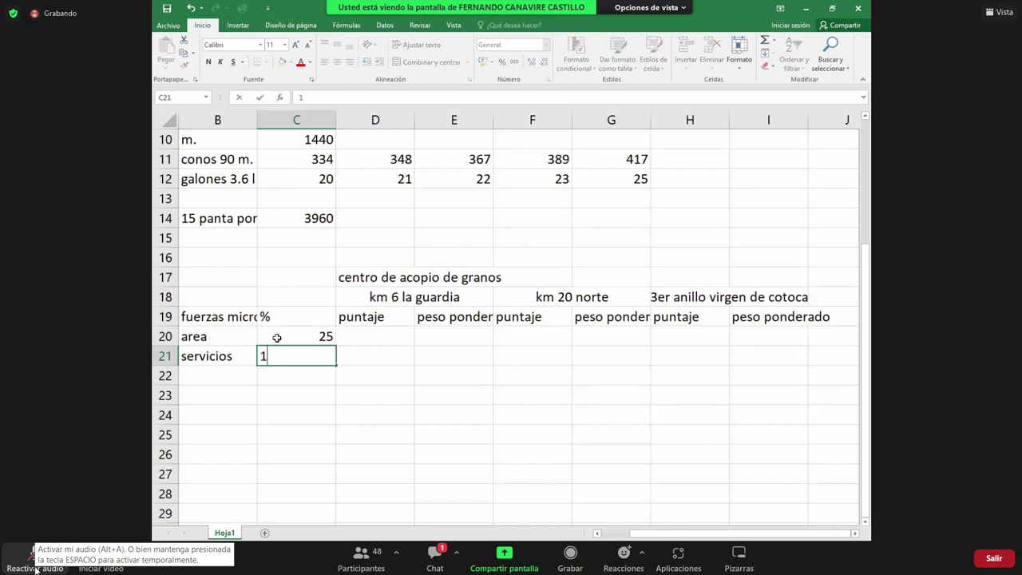
pyautogui.press('Return')
# Step: Add the factors "precio" with a weight of 20 and "accesibilidad" with 18 in rows 22 and 23
pyautogui.write('precio')
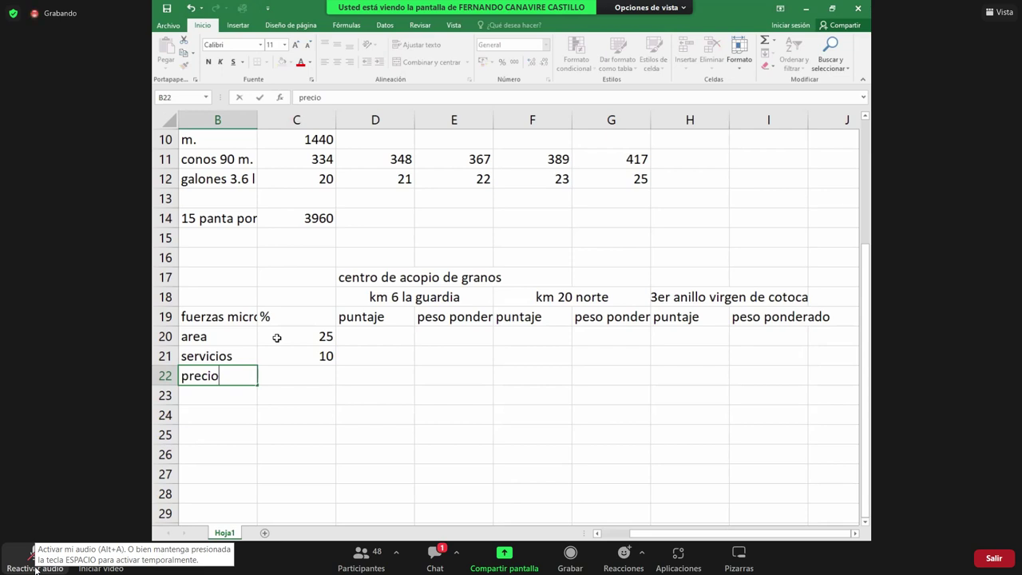
pyautogui.press('Tab')
pyautogui.write('20')
pyautogui.press('Return')
pyautogui.write('accesibilidad')
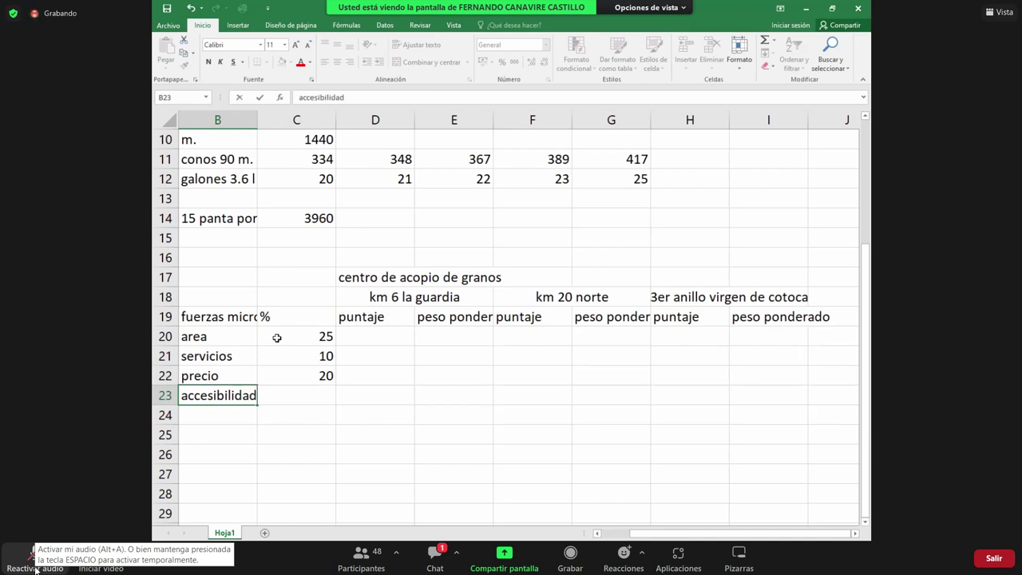
pyautogui.press('Right')
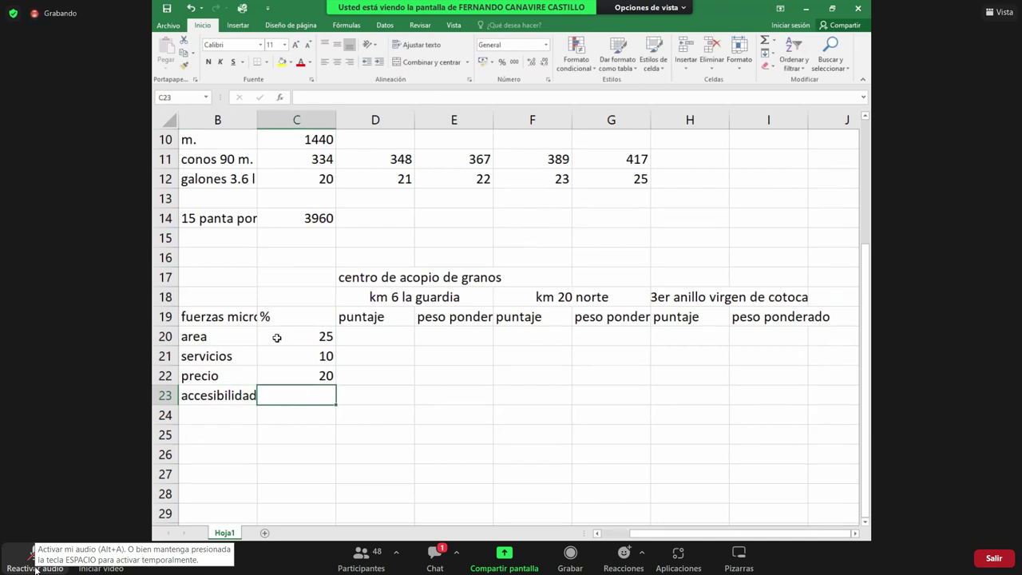
pyautogui.write('18')
pyautogui.press('Return')
# Step: Add the factor "trafico de personas" in row 24 with a weight of 5
pyautogui.write('trafico de p')
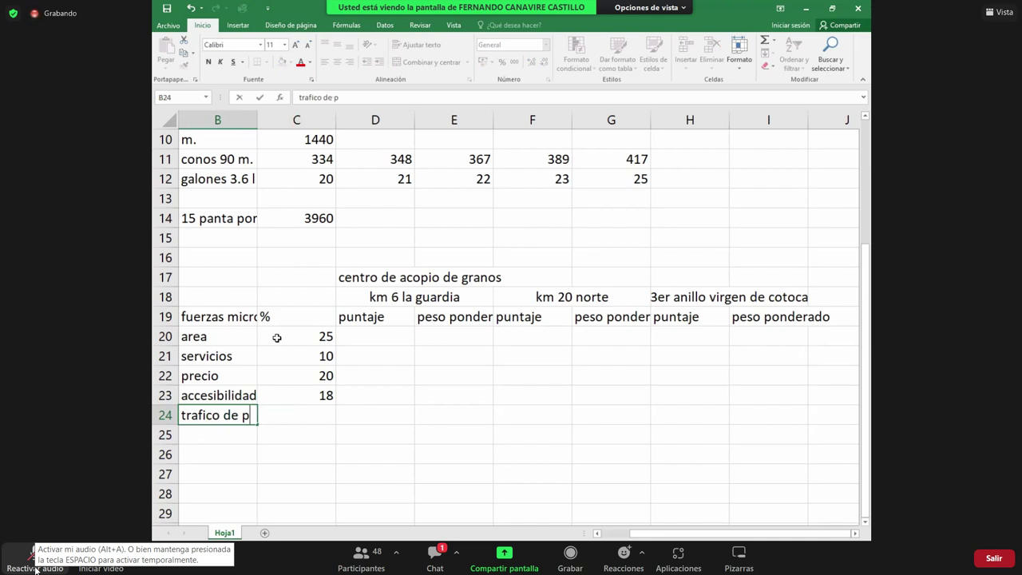
pyautogui.write('ersonas')
pyautogui.press('Tab')
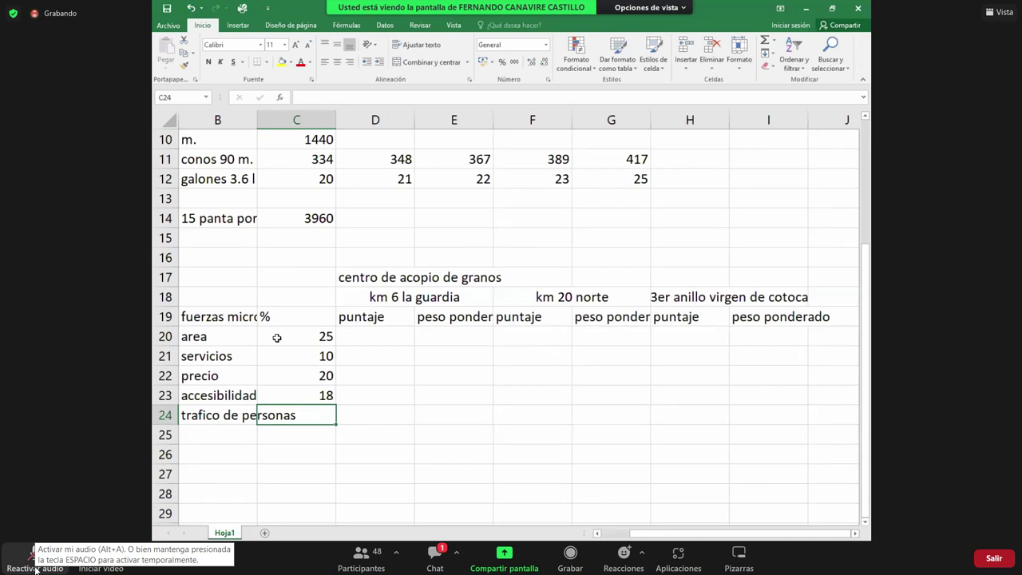
pyautogui.write('5')
pyautogui.press('Return')
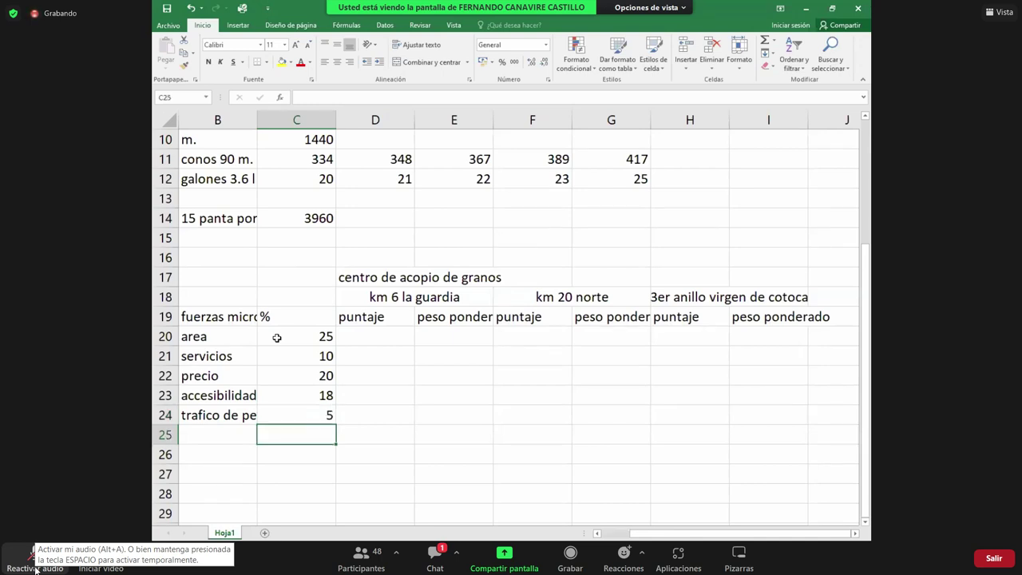
# Step: Total the factor weights in C27 with =SUMA(C20:C26)
pyautogui.press('Return')
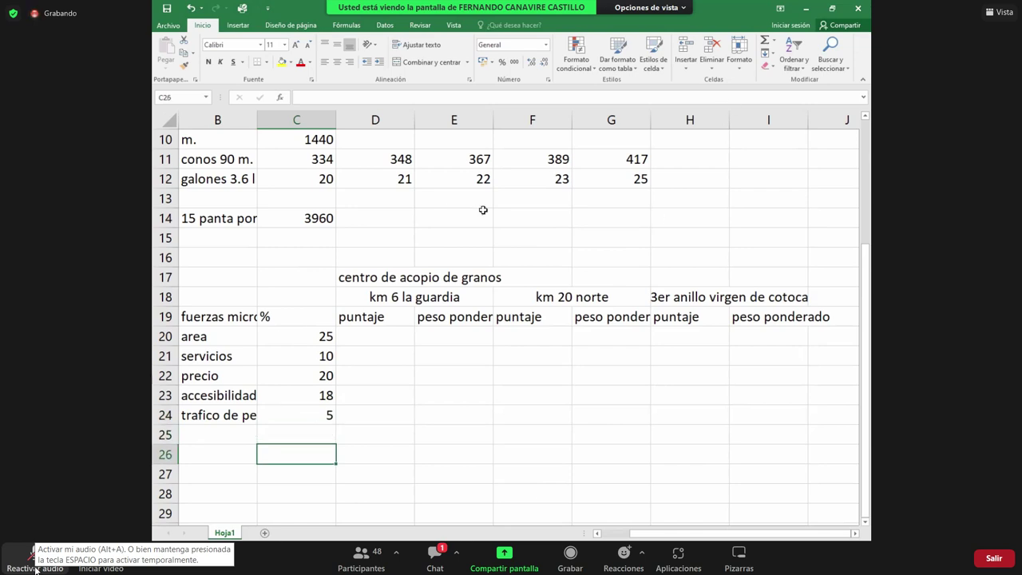
pyautogui.press('Return')
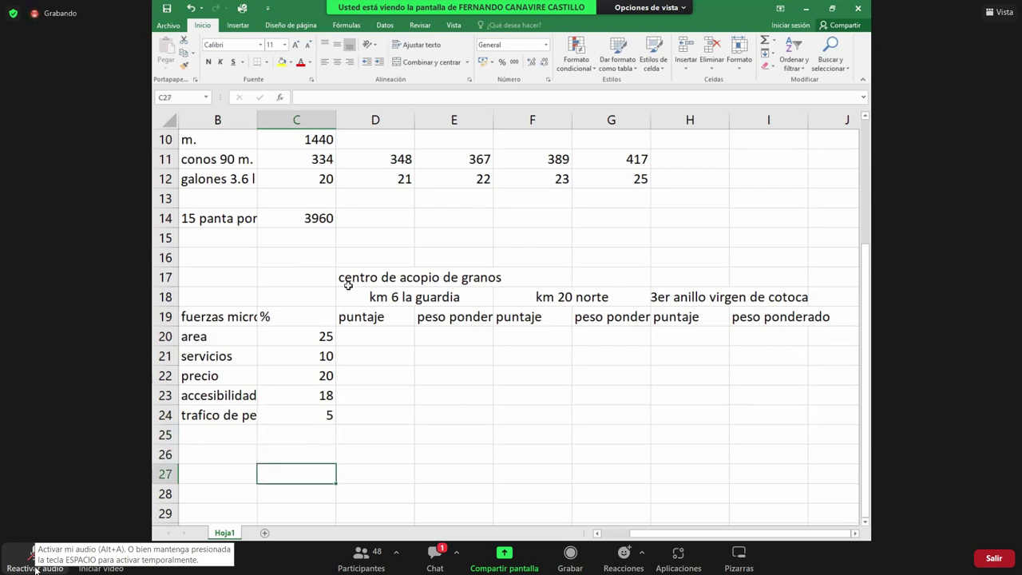
pyautogui.hotkey('alt', '=')
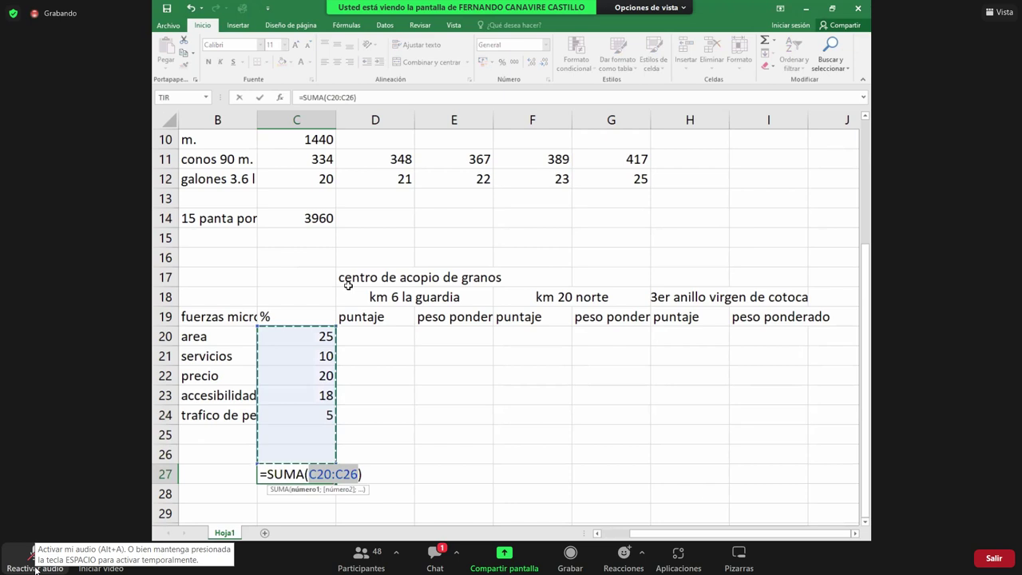
pyautogui.hotkey('ctrl', 'Return')
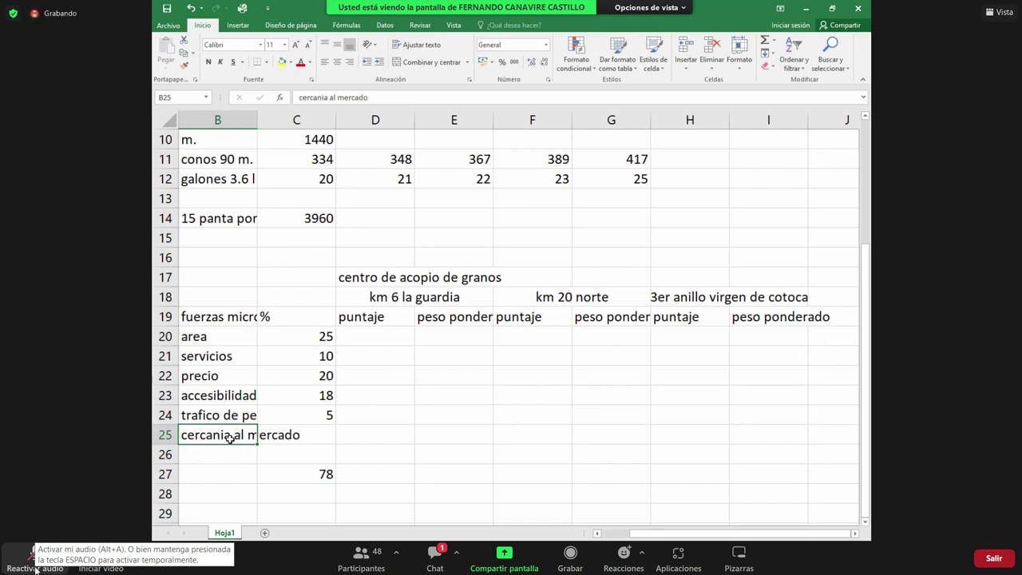
# Step: Add the factor "cercania al mercado" in row 25 with a weight of 22 and check the total in C27
pyautogui.click(278, 429)
pyautogui.write('22')
pyautogui.press('Return')
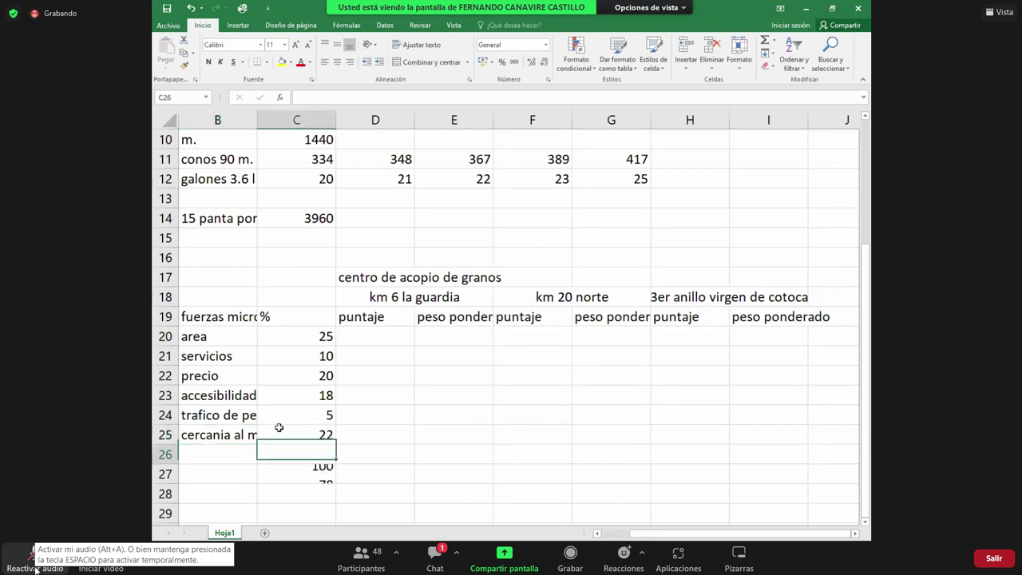
pyautogui.click(303, 474)
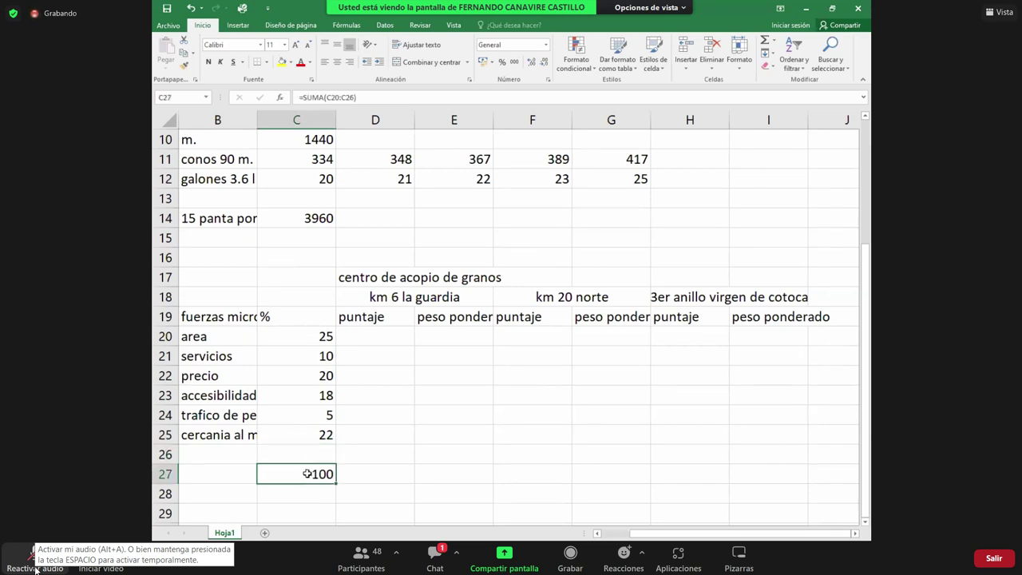
# Step: Extend the factor label in B20 to "area 5 hect"
pyautogui.click(396, 295)
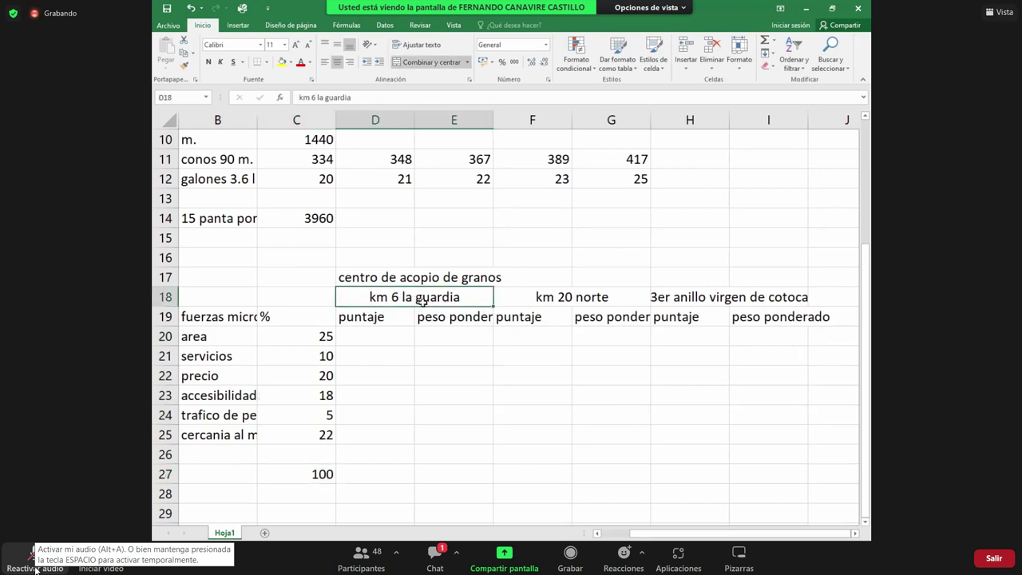
pyautogui.click(378, 341)
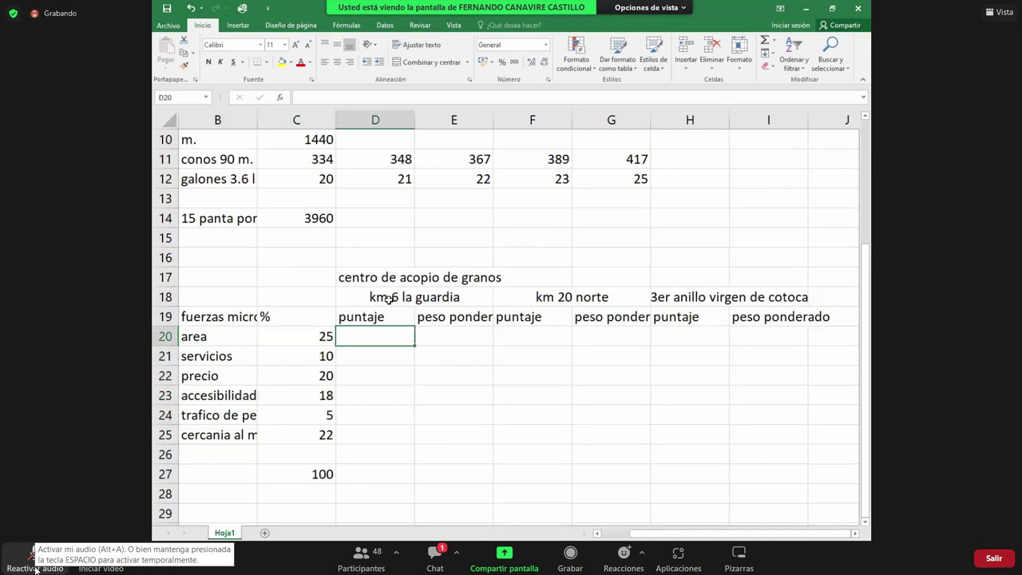
pyautogui.moveTo(388, 298); pyautogui.dragTo(455, 297)
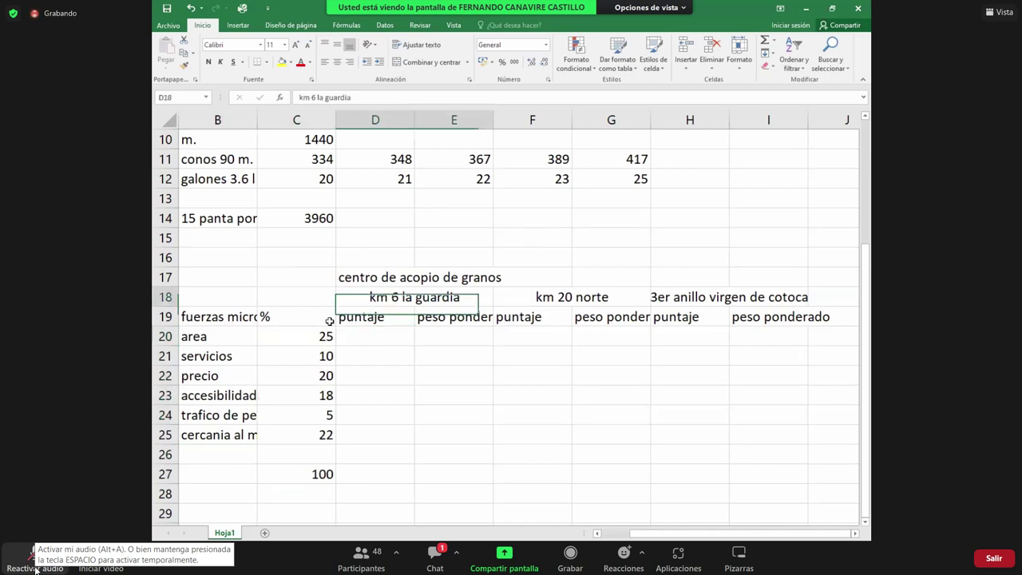
pyautogui.click(431, 62)
pyautogui.press('Down')
pyautogui.press('Down')
pyautogui.press('Left')
pyautogui.press('Left')
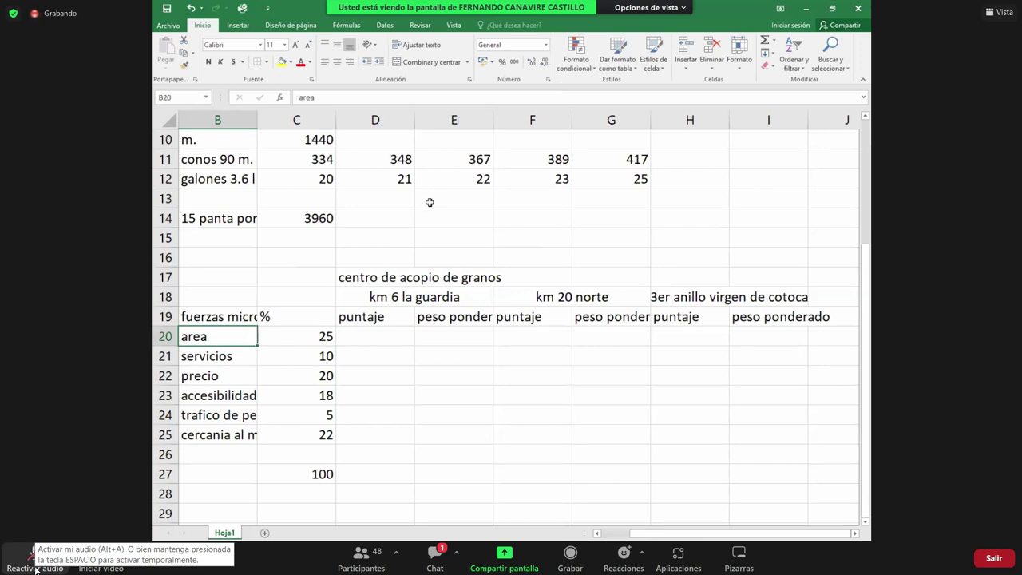
pyautogui.press('F2')
pyautogui.write('v')
pyautogui.press('BackSpace')
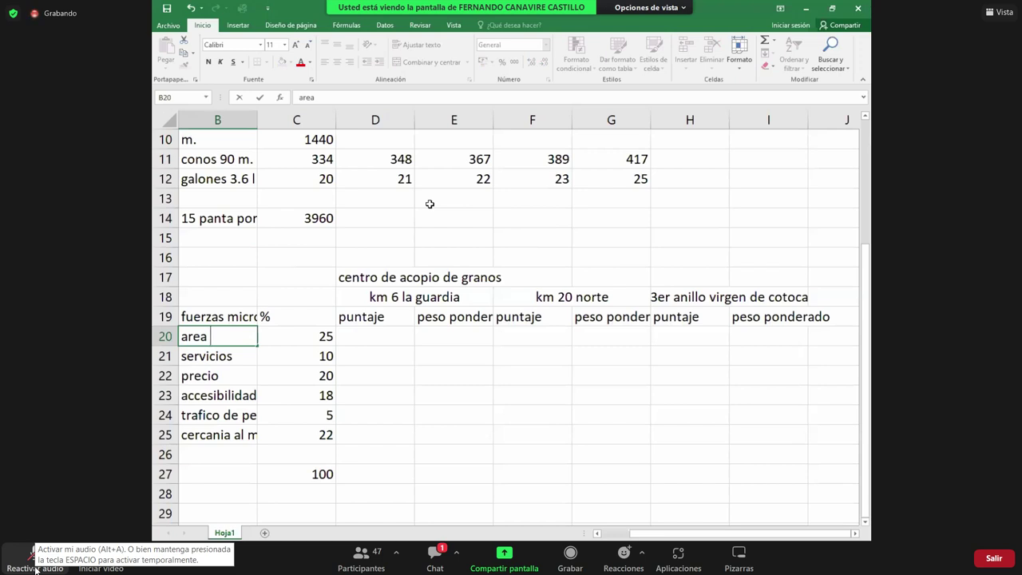
pyautogui.write('5 hect')
pyautogui.press('Return')
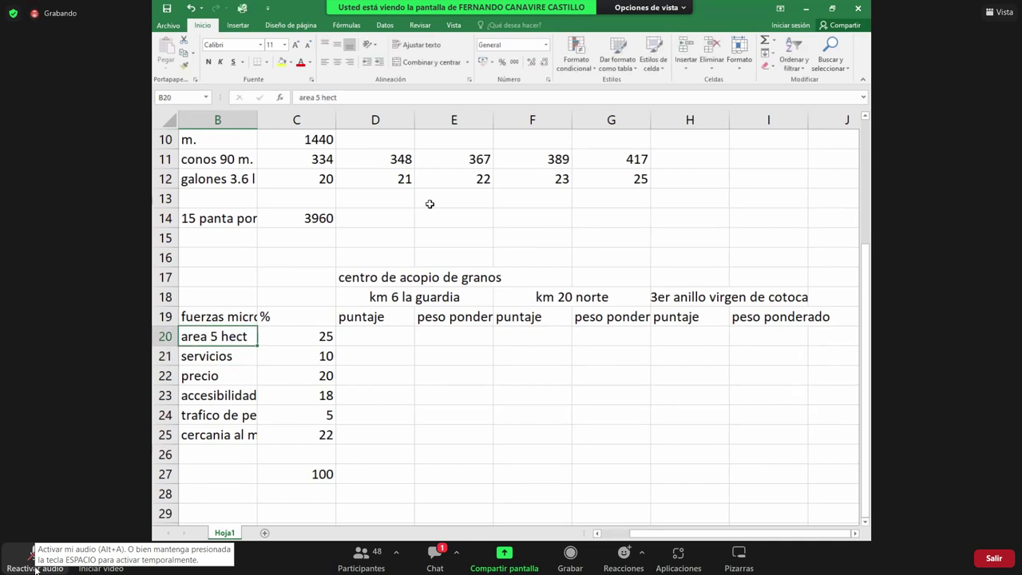
# Step: Enter the area scores in row 20: 20 for km 6 la guardia, 90 for km 20 norte and 1 for 3er anillo virgen de cotoca
pyautogui.press('Right')
pyautogui.press('Right')
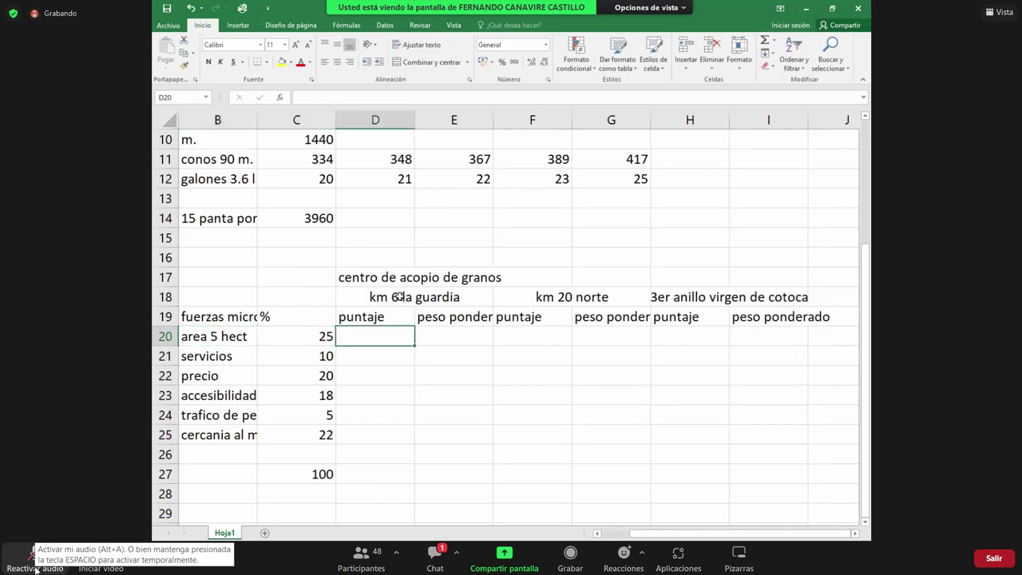
pyautogui.click(397, 296)
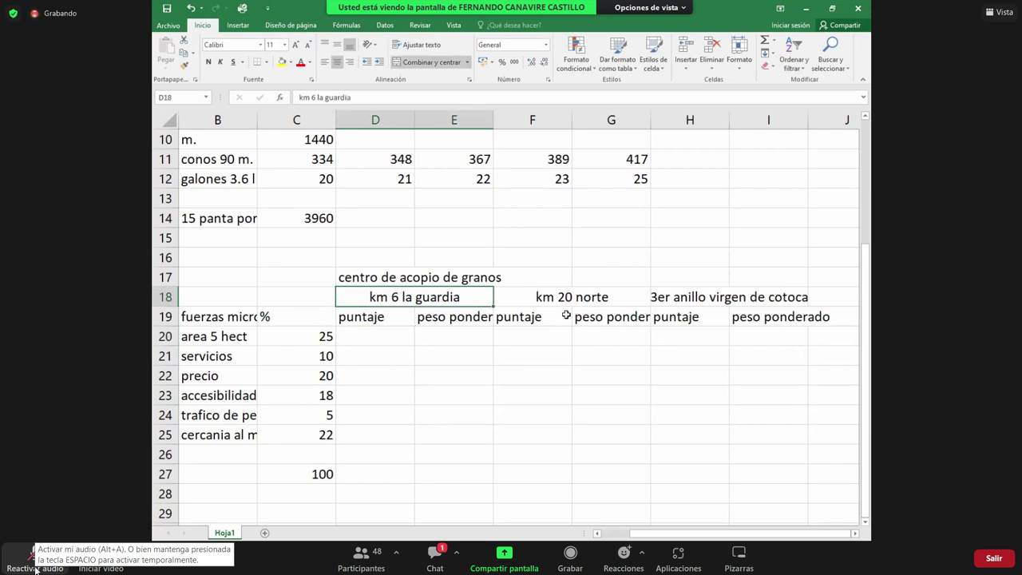
pyautogui.press('Down')
pyautogui.press('Down')
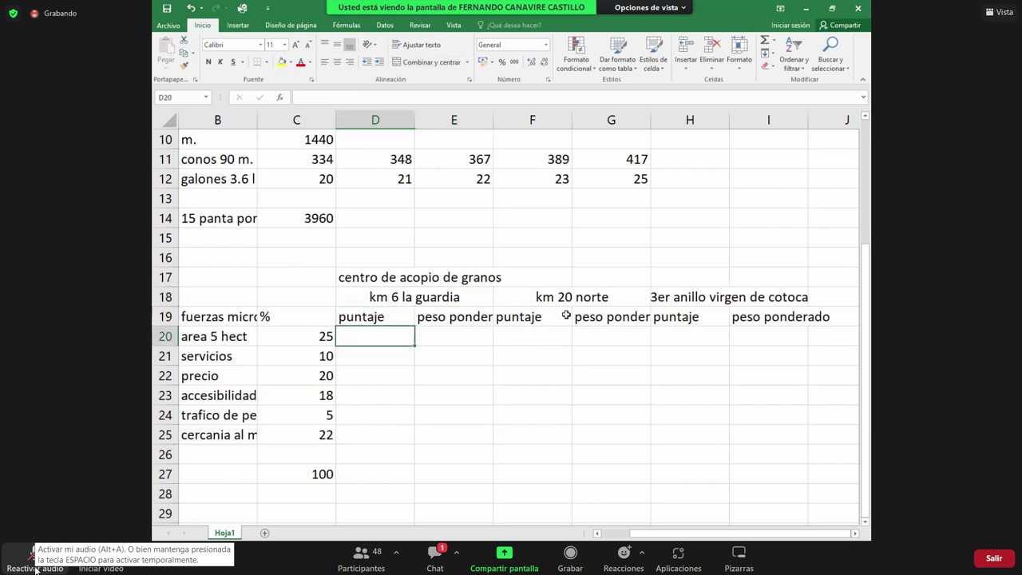
pyautogui.write('20')
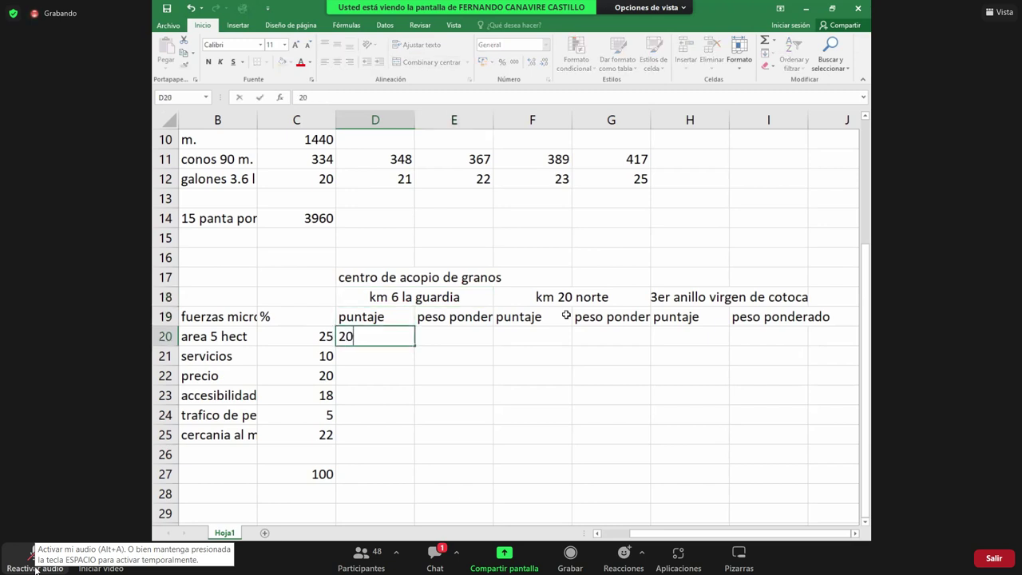
pyautogui.press('Tab')
pyautogui.click(566, 316)
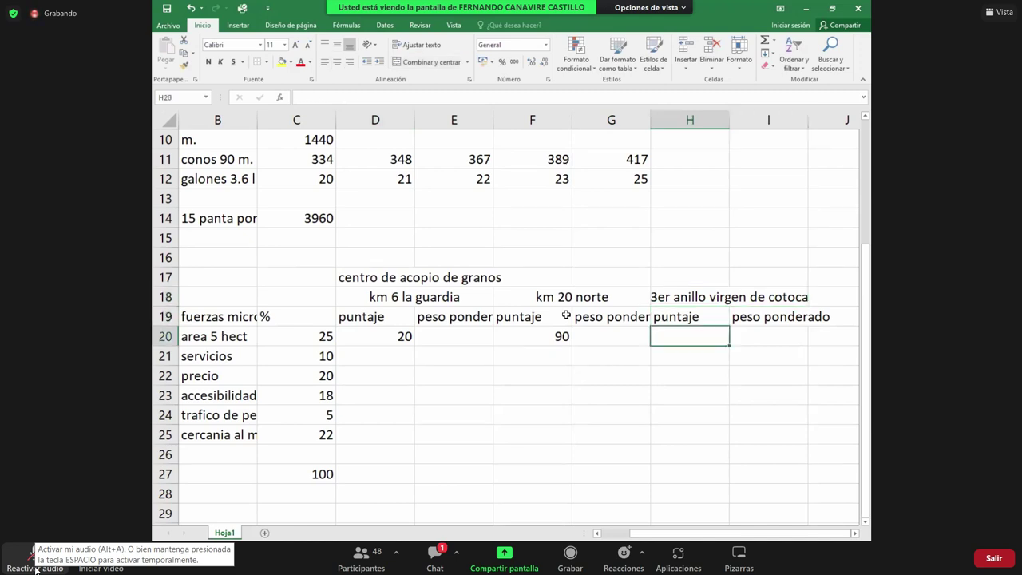
pyautogui.write('1')
pyautogui.press('Return')
# Step: Enter the servicios scores in row 21: 80 for km 6 la guardia, 50 for km 20 norte and 100 for 3er anillo virgen de cotoca
pyautogui.press('Up')
pyautogui.press('Left')
pyautogui.press('Left')
pyautogui.press('Left')
pyautogui.press('Left')
pyautogui.press('Left')
pyautogui.press('Left')
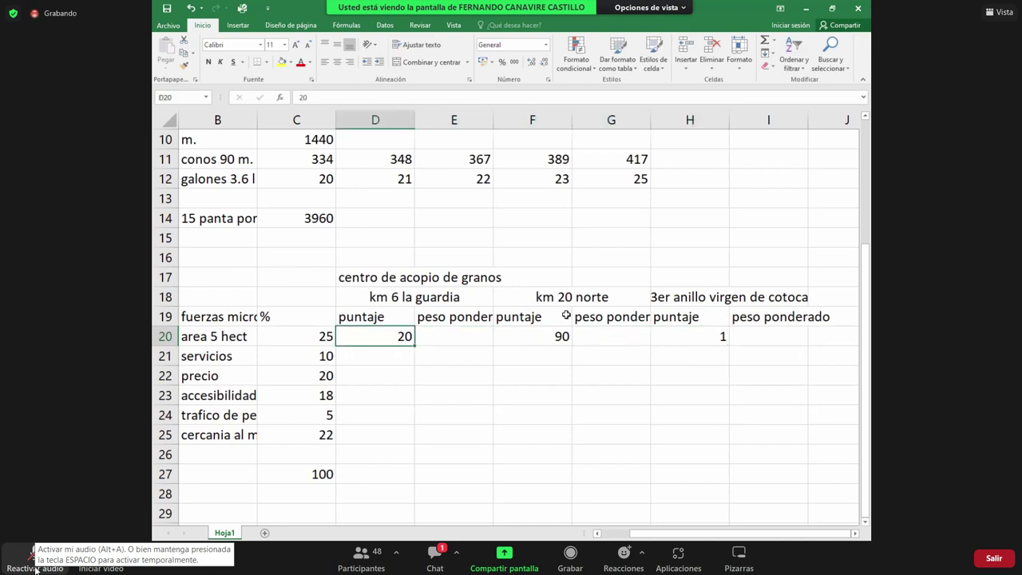
pyautogui.press('Down')
pyautogui.press('Right')
pyautogui.press('Right')
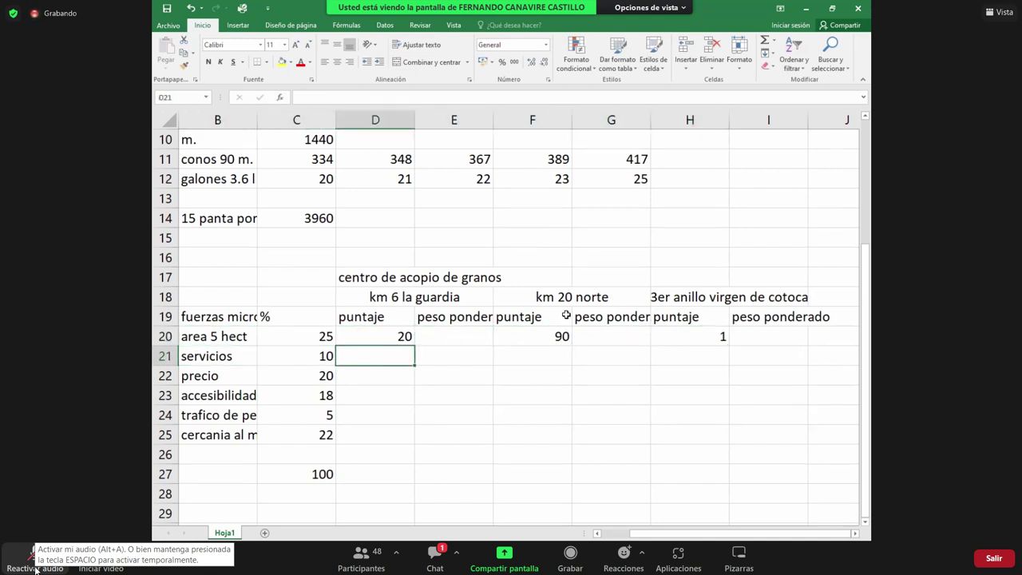
pyautogui.write('80')
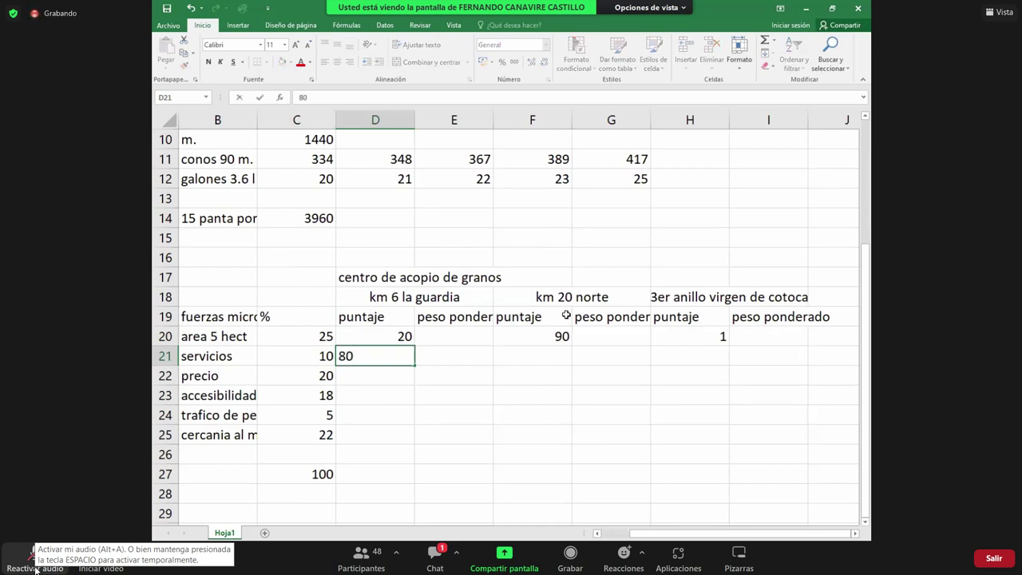
pyautogui.press('Right')
pyautogui.press('Right')
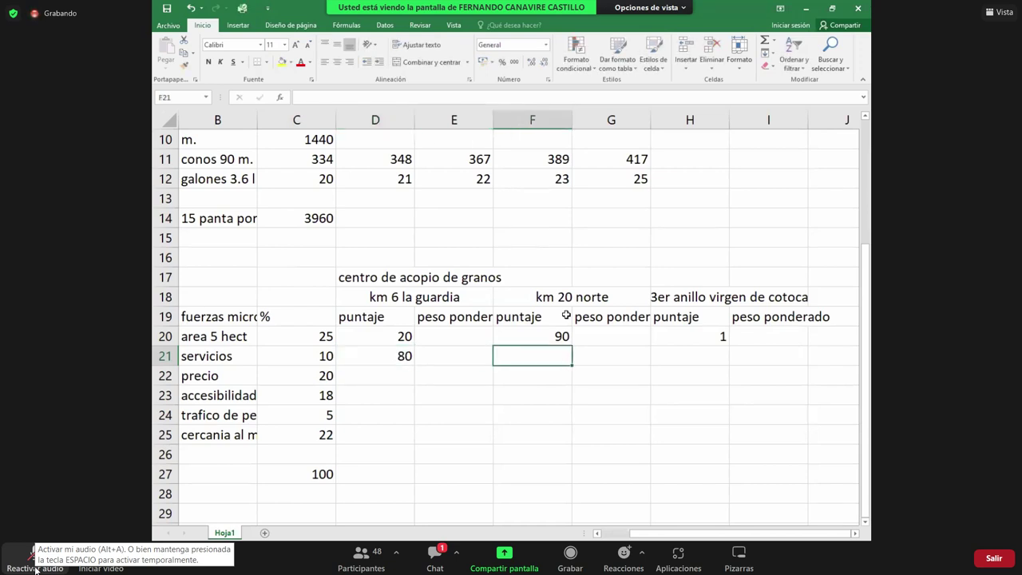
pyautogui.write('50')
pyautogui.press('Right')
pyautogui.press('Right')
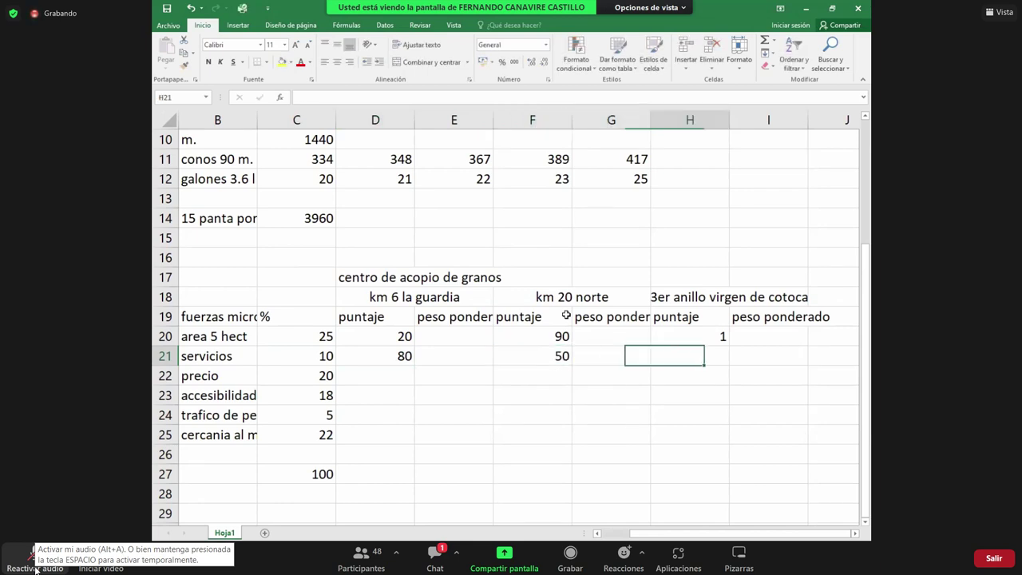
pyautogui.write('100')
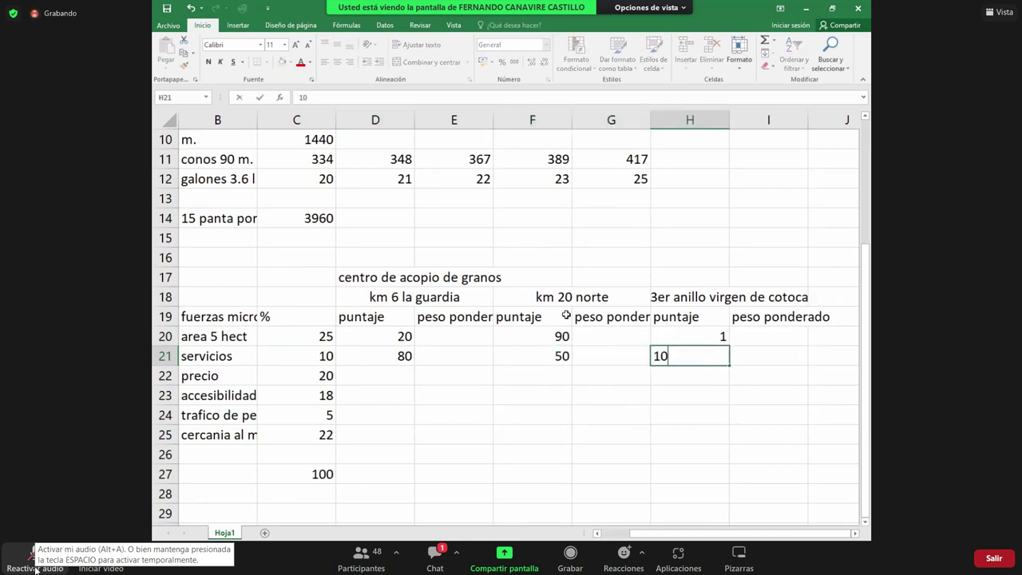
pyautogui.press('Return')
# Step: Enter the precio scores in row 22: 30 for km 6 la guardia, 85 for km 20 norte and 5 for 3er anillo virgen de cotoca
pyautogui.press('Left')
pyautogui.press('Left')
pyautogui.press('Left')
pyautogui.press('Left')
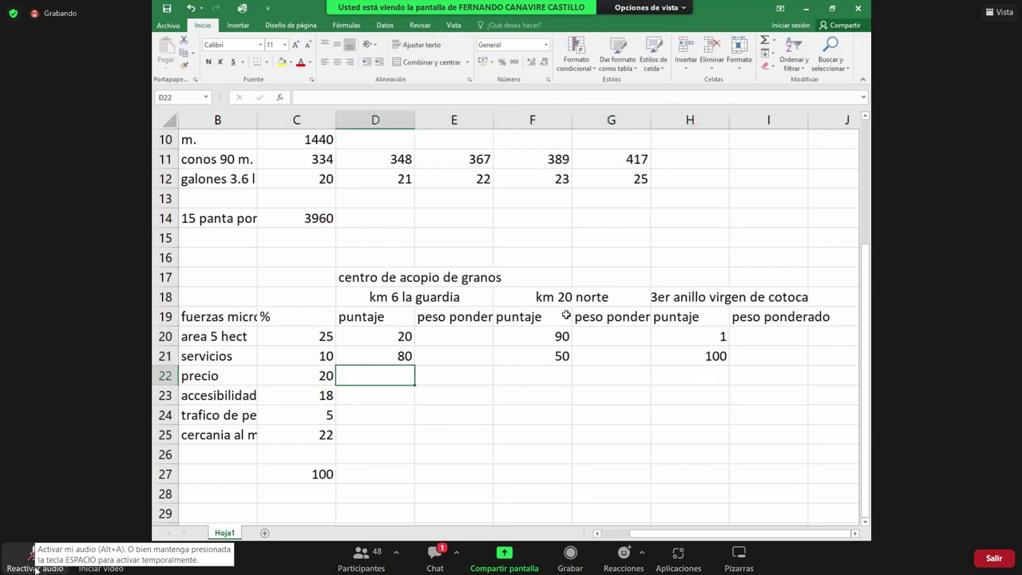
pyautogui.press('Left')
pyautogui.press('Left')
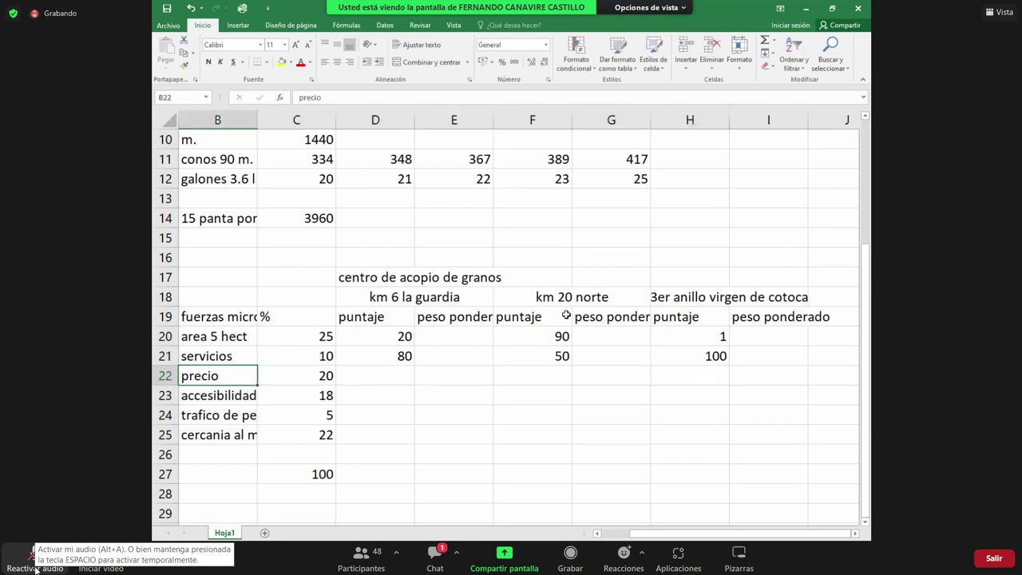
pyautogui.press('Right')
pyautogui.press('Right')
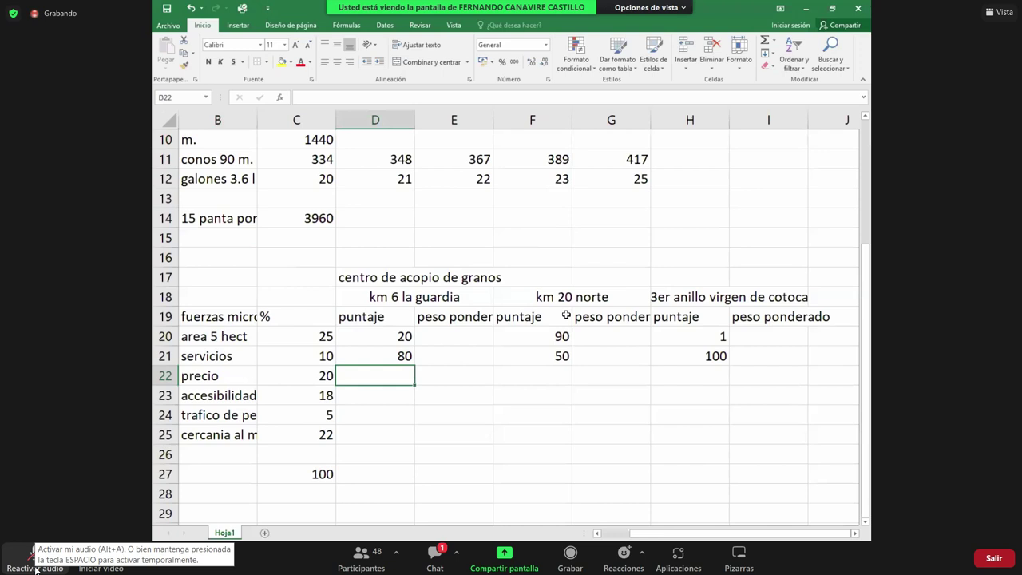
pyautogui.write('30')
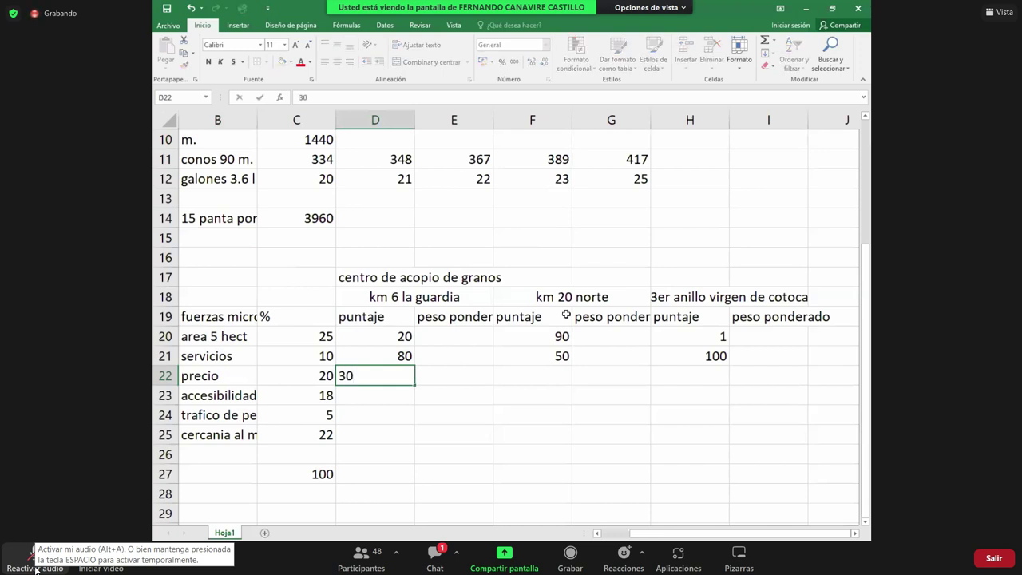
pyautogui.press('Right')
pyautogui.press('Right')
pyautogui.press('Right')
pyautogui.press('Left')
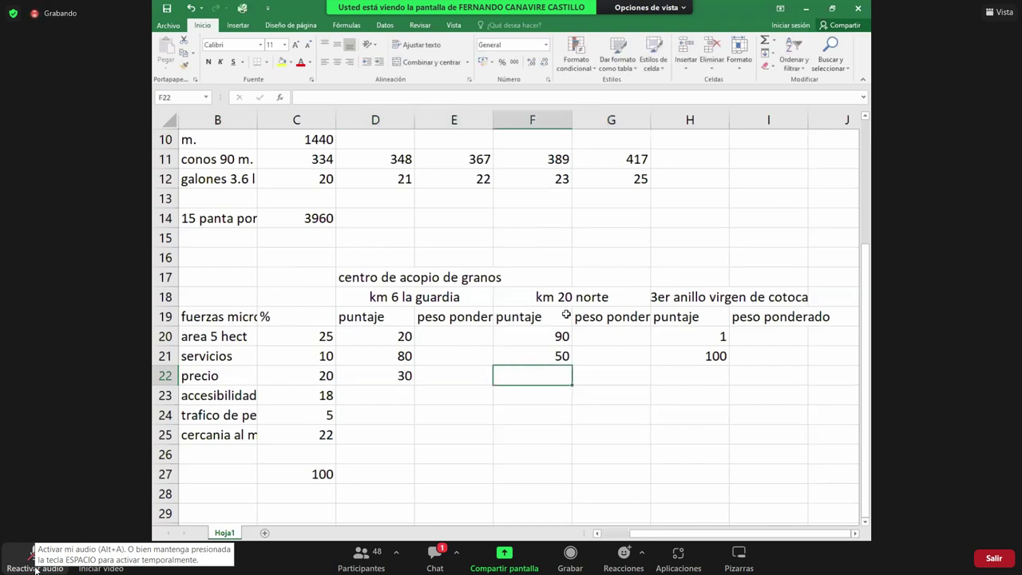
pyautogui.write('85')
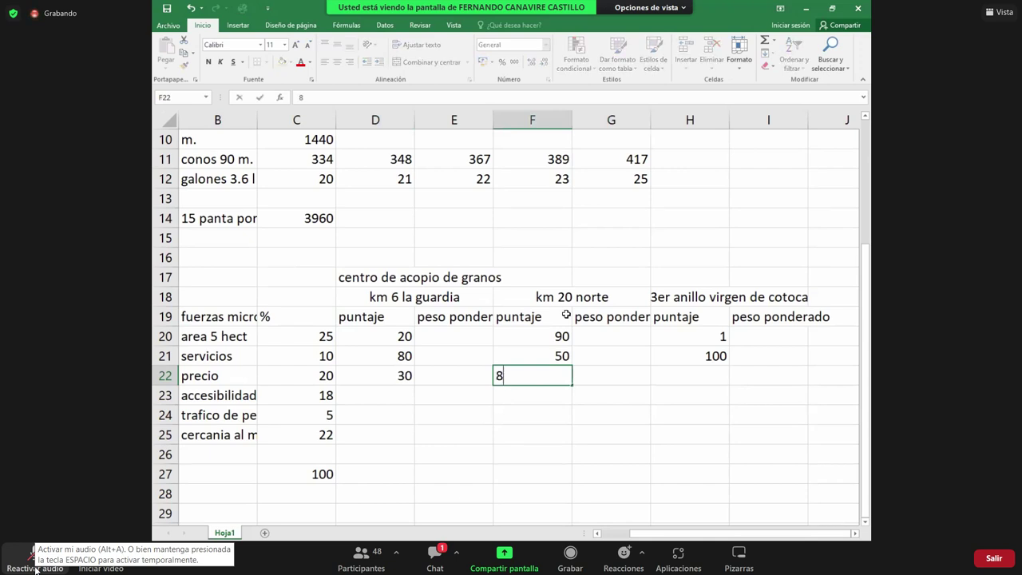
pyautogui.press('Right')
pyautogui.press('Right')
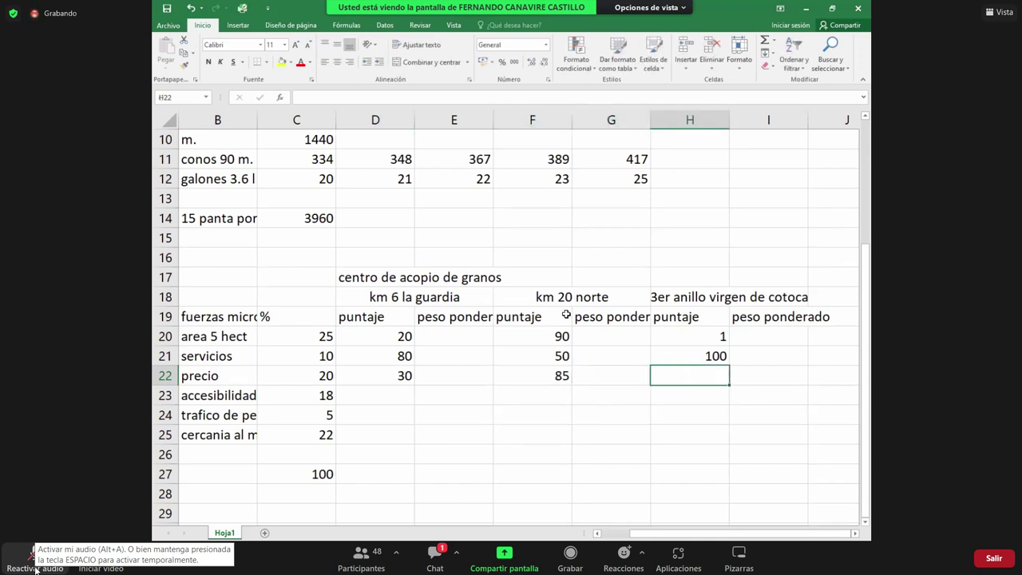
pyautogui.write('5')
pyautogui.press('Return')
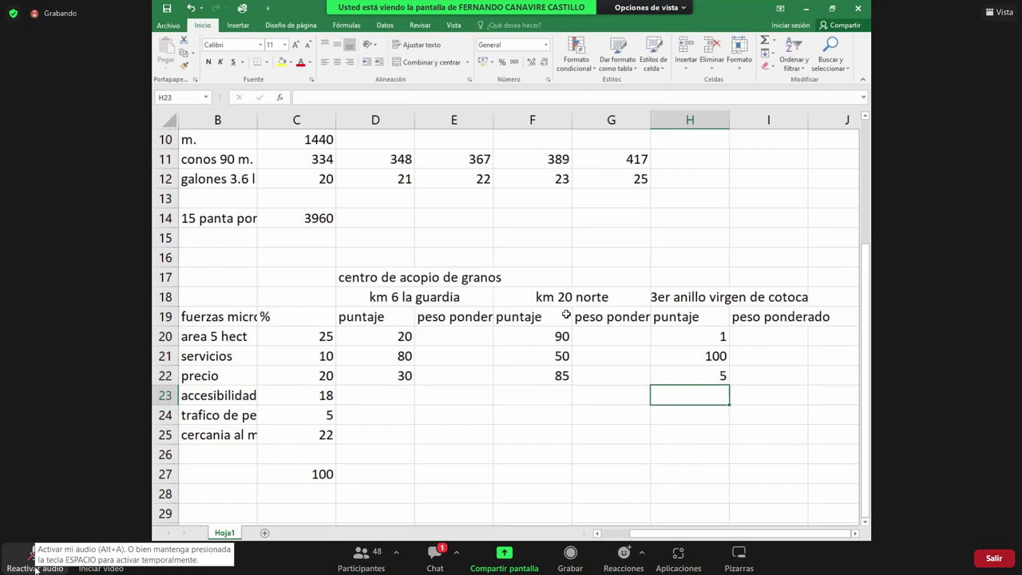
# Step: Enter the accesibilidad scores in row 23: 30 for km 6 la guardia, 90 for km 20 norte and 5 for 3er anillo virgen de cotoca
pyautogui.press('Left')
pyautogui.press('Left')
pyautogui.press('Left')
pyautogui.press('Left')
pyautogui.press('Left')
pyautogui.press('Left')
pyautogui.press('Right')
pyautogui.press('Right')
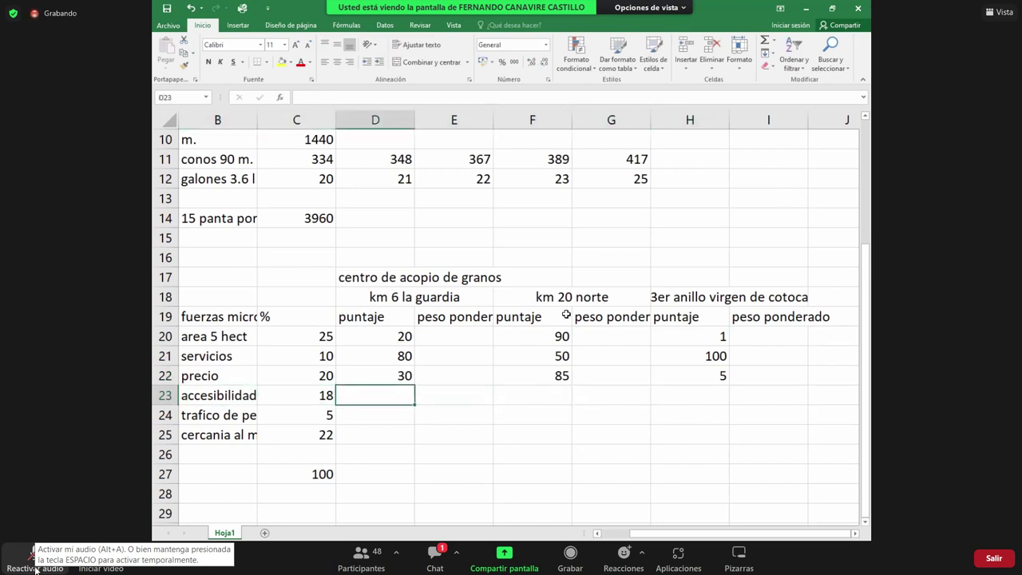
pyautogui.write('30')
pyautogui.press('Right')
pyautogui.press('Right')
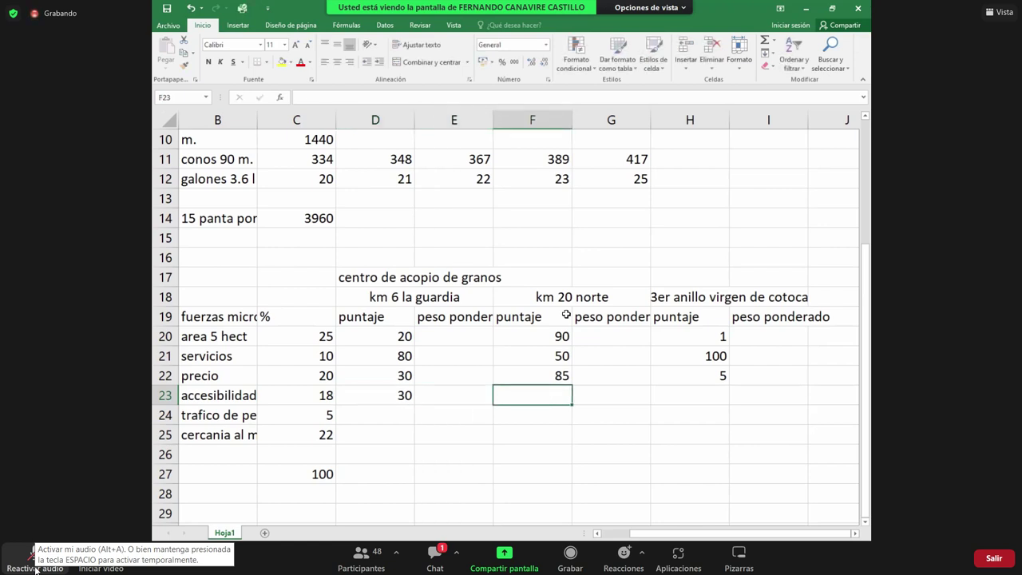
pyautogui.write('90')
pyautogui.press('Right')
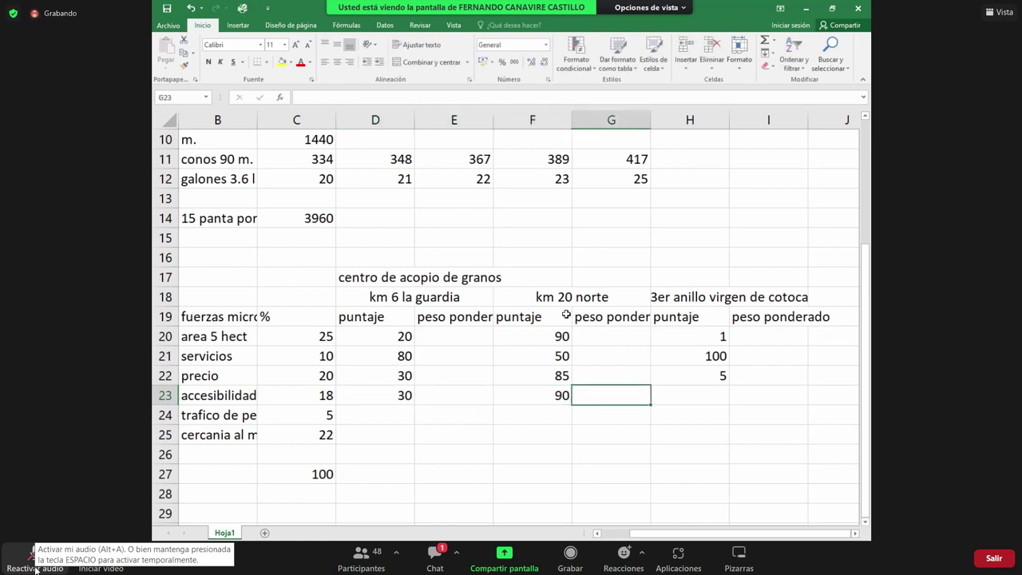
pyautogui.press('Right')
pyautogui.write('5')
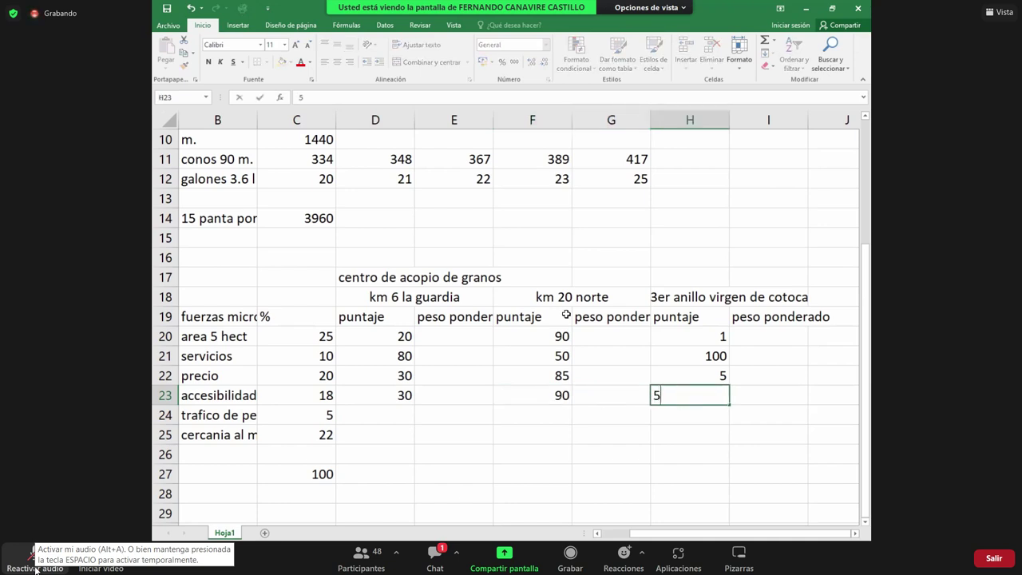
pyautogui.press('Return')
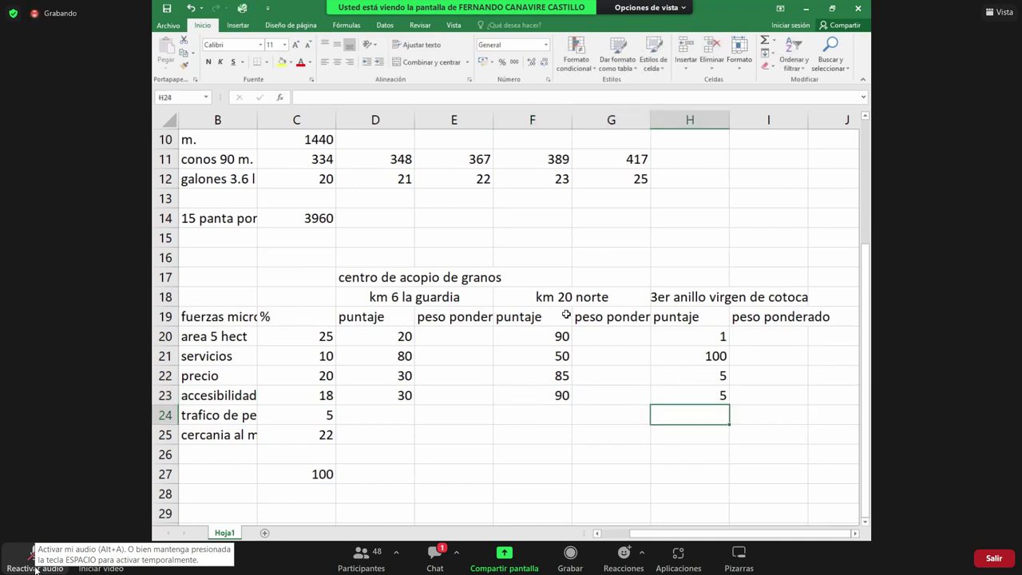
# Step: Enter the trafico scores in row 24: 80 for km 6 la guardia, 5 for km 20 norte and 90 for 3er anillo virgen de cotoca
pyautogui.press('Left')
pyautogui.press('Left')
pyautogui.press('Left')
pyautogui.press('Left')
pyautogui.press('Left')
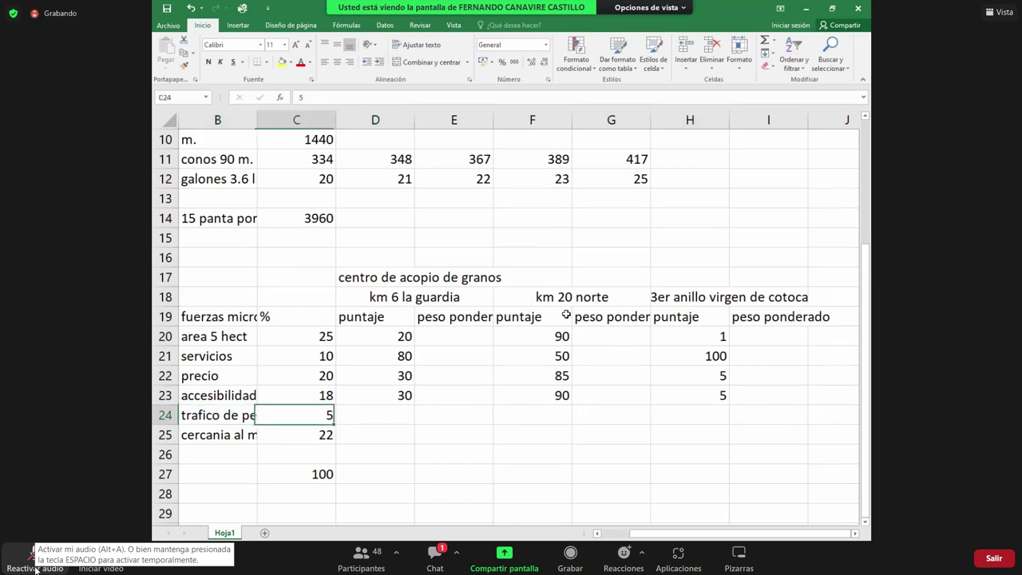
pyautogui.press('Right')
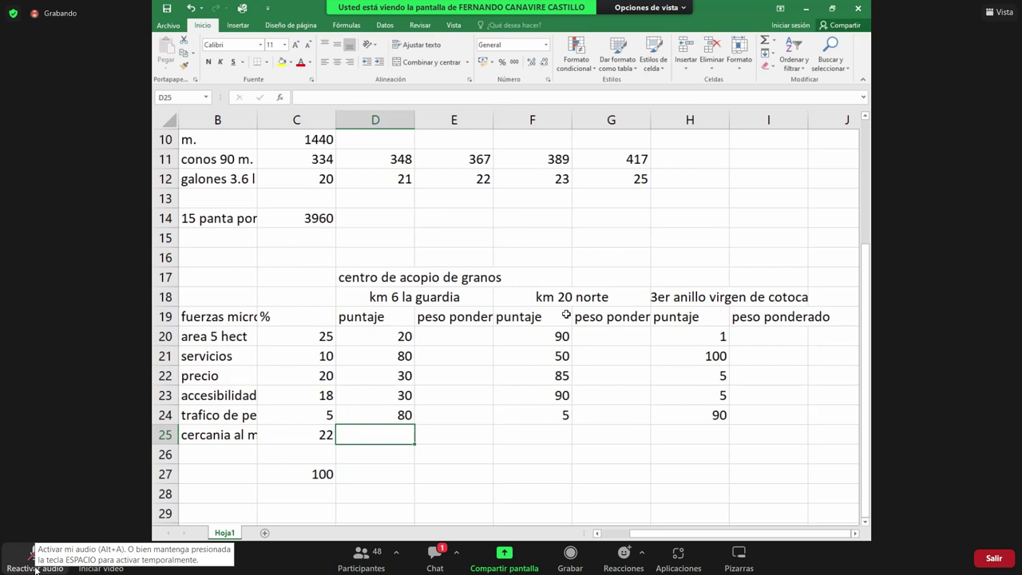
# Step: Enter the market proximity scores in row 25: 30 for km 6 la guardia, 80 for km 20 norte and 50 for 3er anillo virgen de cotoca
pyautogui.write('30')
pyautogui.press('Tab')
pyautogui.press('Tab')
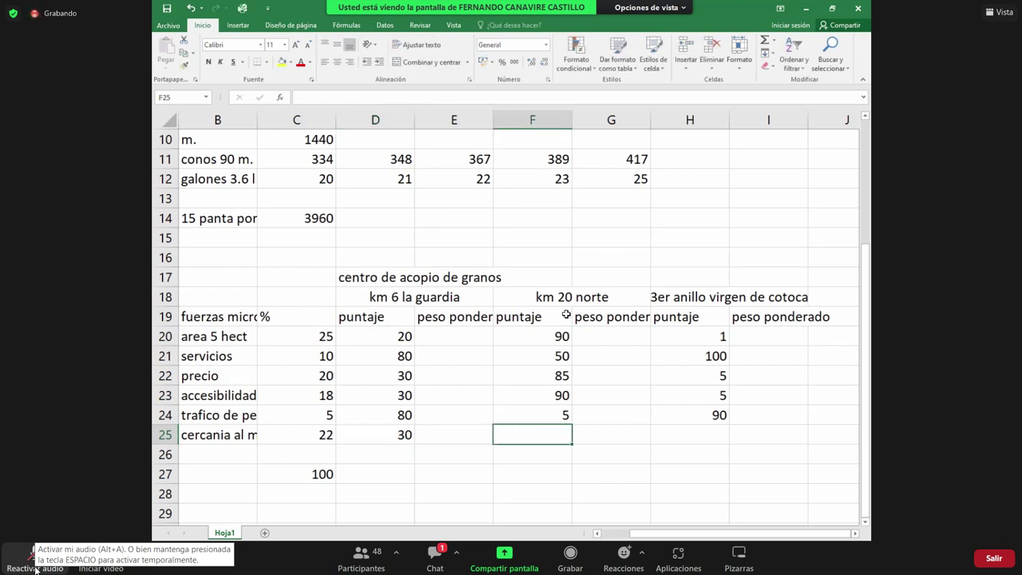
pyautogui.write('80')
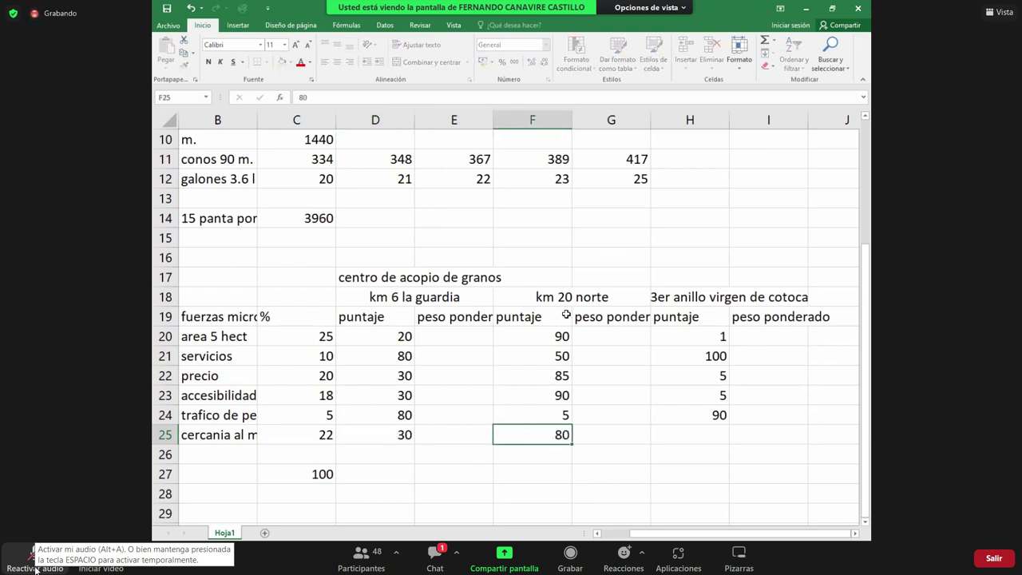
pyautogui.press('Tab')
pyautogui.press('Tab')
pyautogui.write('50')
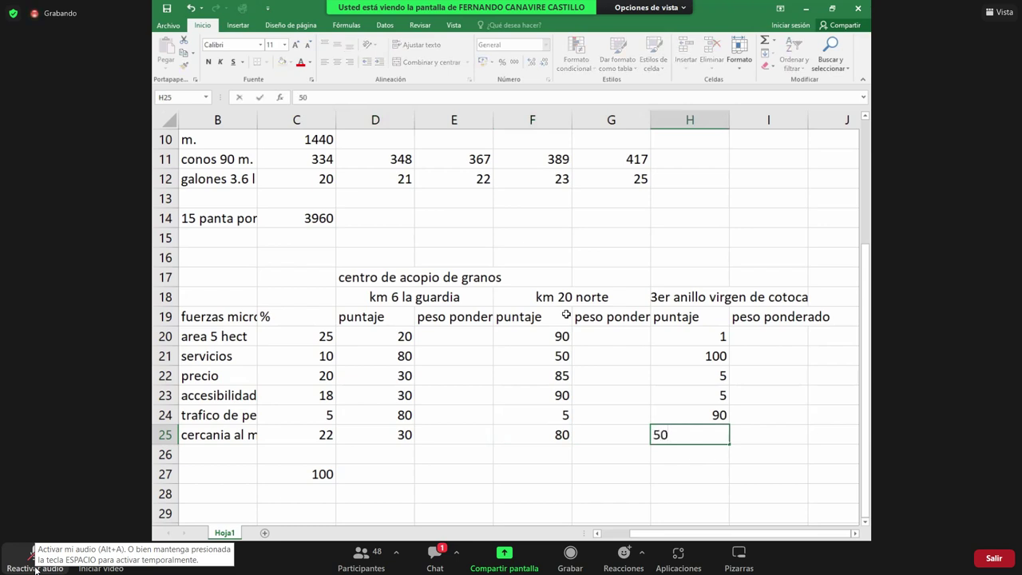
pyautogui.press('Return')
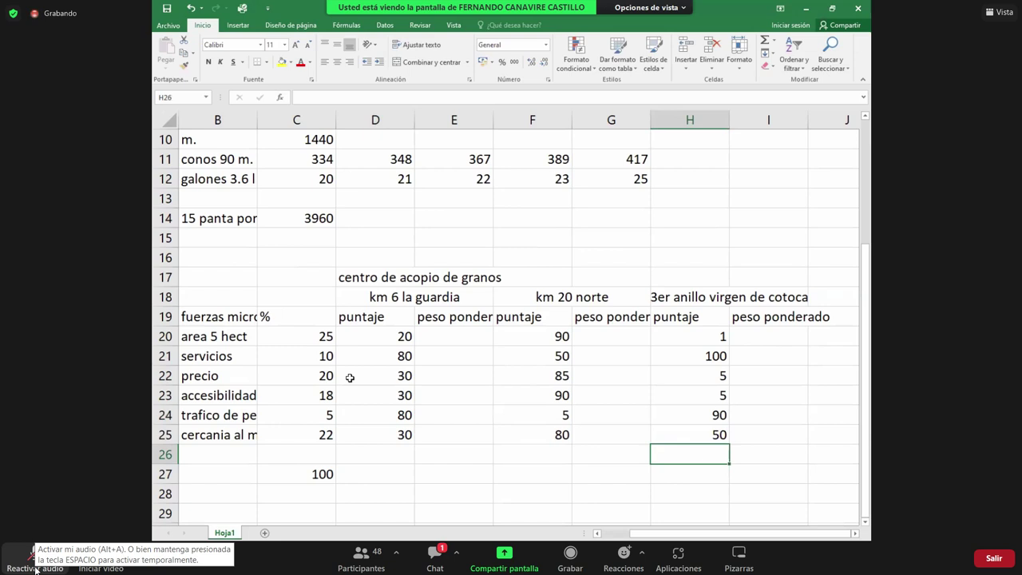
# Step: Calculate the weighted area score for km 6 la guardia in E20 with =D20*C20/100
pyautogui.moveTo(372, 339); pyautogui.dragTo(384, 435)
pyautogui.click(450, 332)
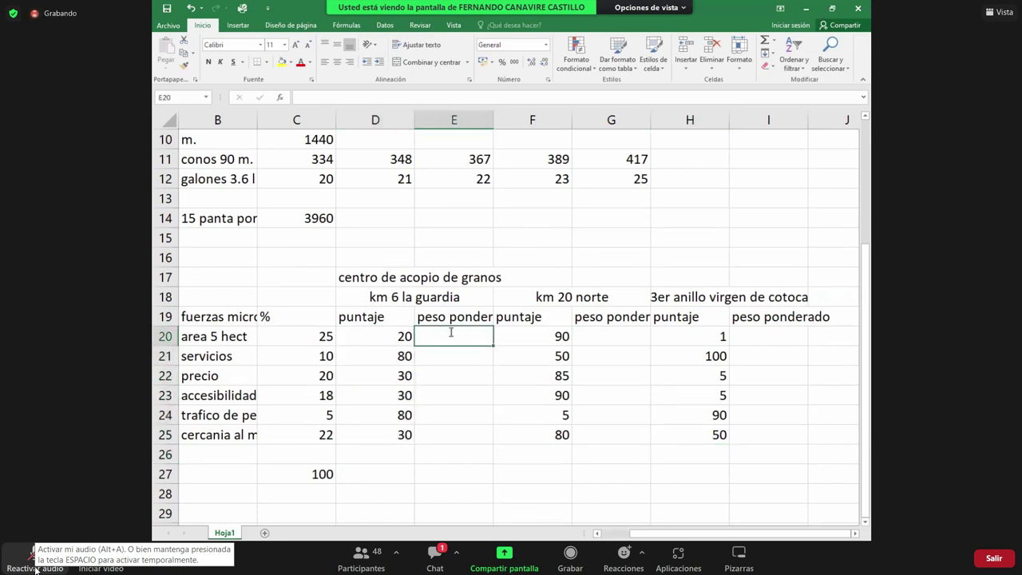
pyautogui.write('=')
pyautogui.press('Left')
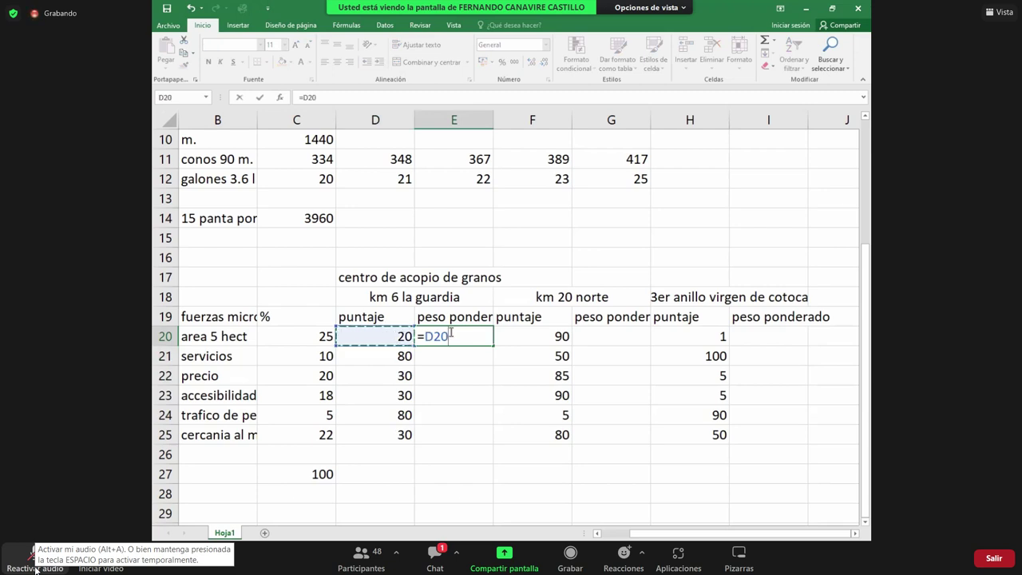
pyautogui.write('*')
pyautogui.press('Left')
pyautogui.press('Left')
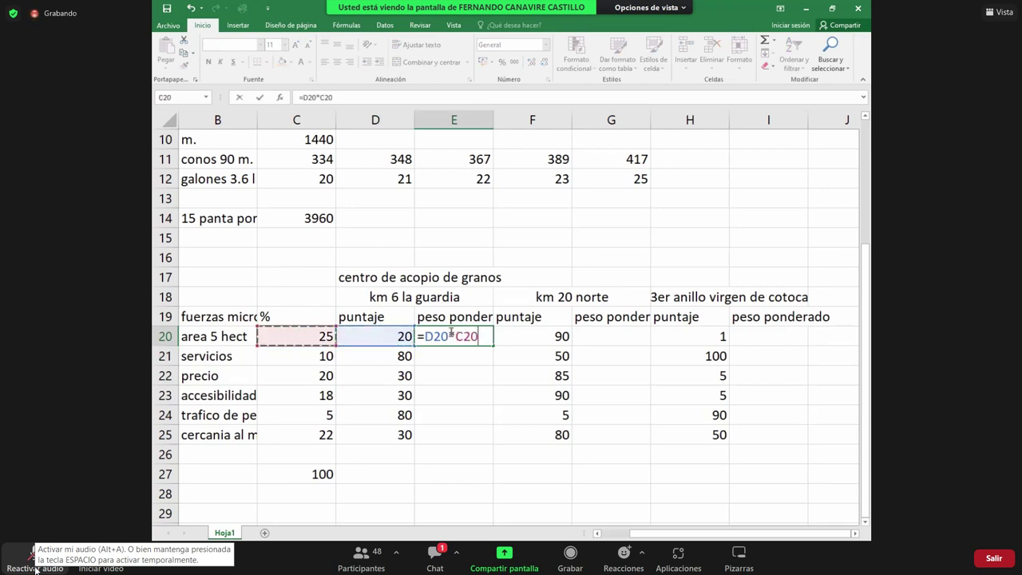
pyautogui.write('/100')
pyautogui.press('Return')
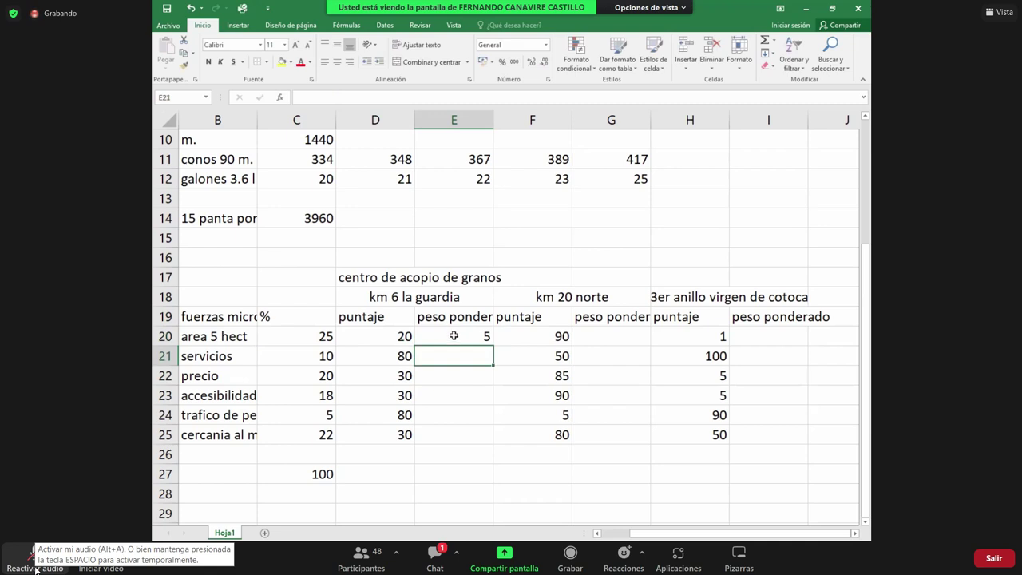
# Step: Fill the weighted score formula from E20 down to E25
pyautogui.click(310, 318)
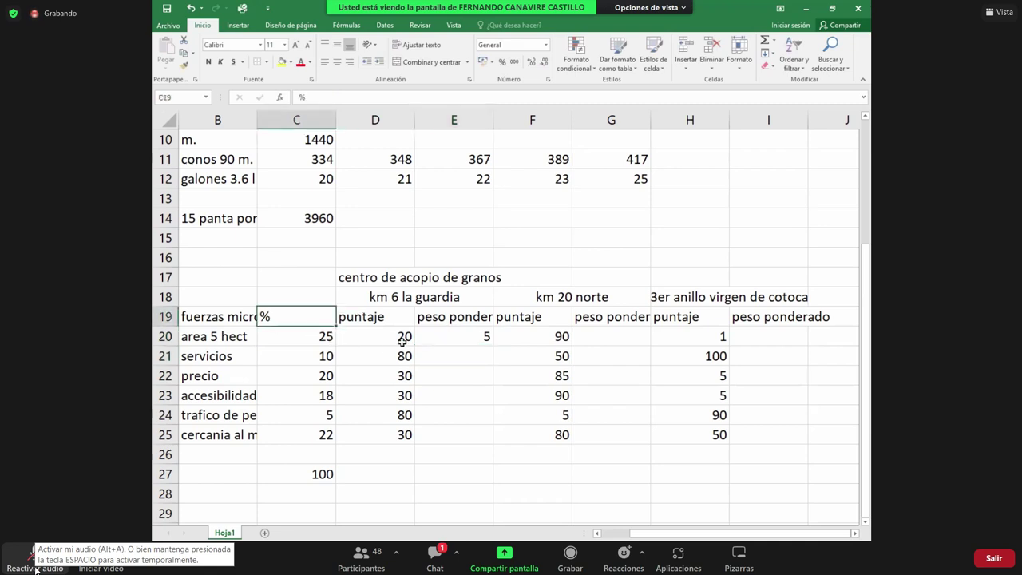
pyautogui.click(468, 332)
pyautogui.moveTo(493, 346); pyautogui.dragTo(492, 441)
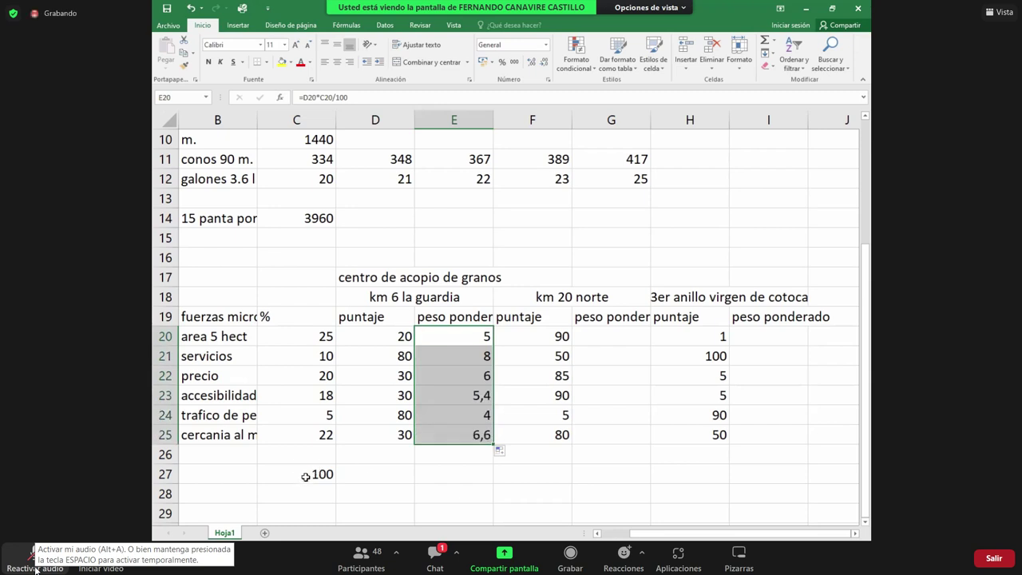
# Step: Copy the total formula from C27 into E27 to sum the weighted scores of km 6 la guardia
pyautogui.click(305, 476)
pyautogui.hotkey('ctrl', 'Right')
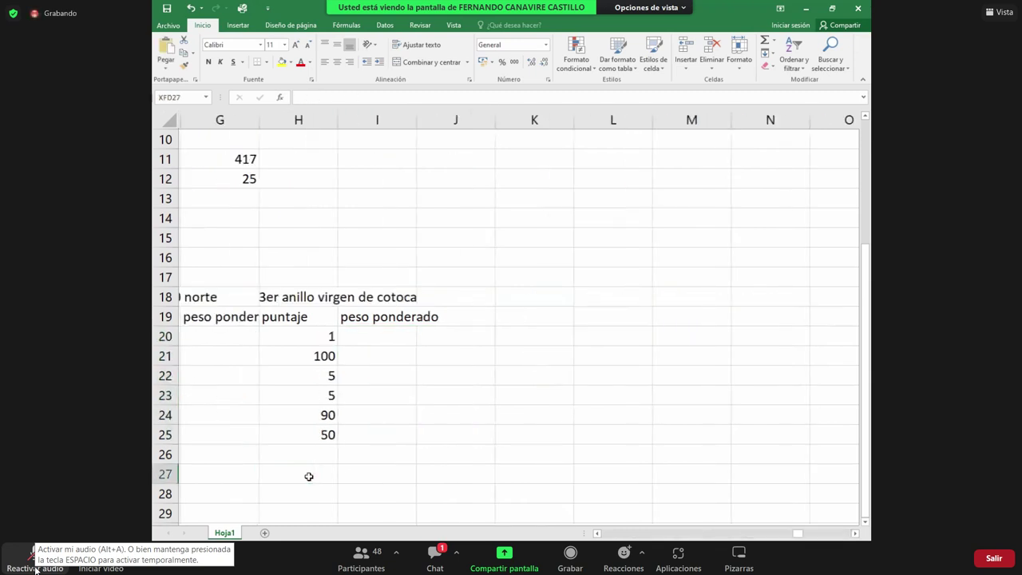
pyautogui.hotkey('ctrl', 'Left')
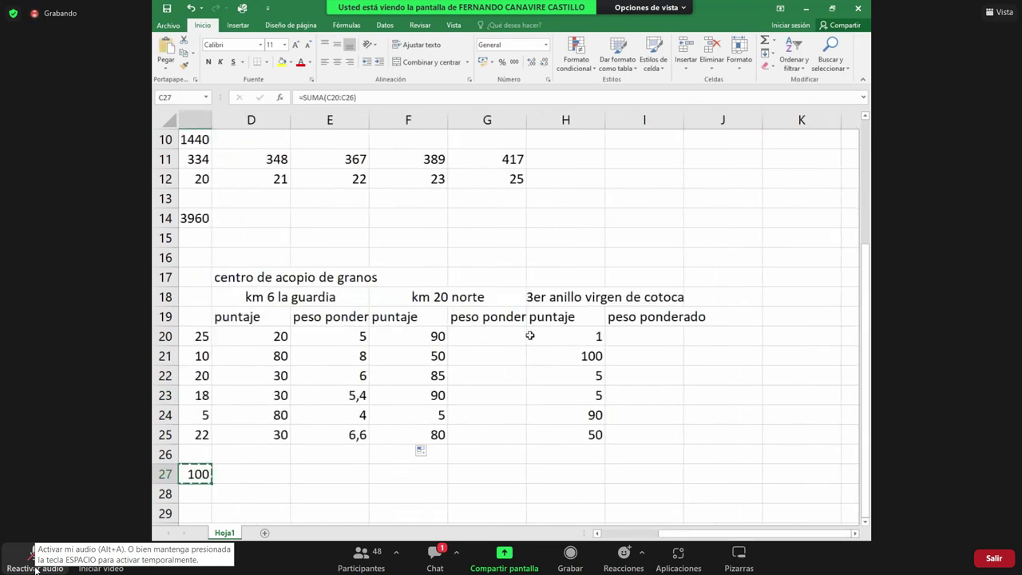
pyautogui.hscroll(-1, 530, 335)
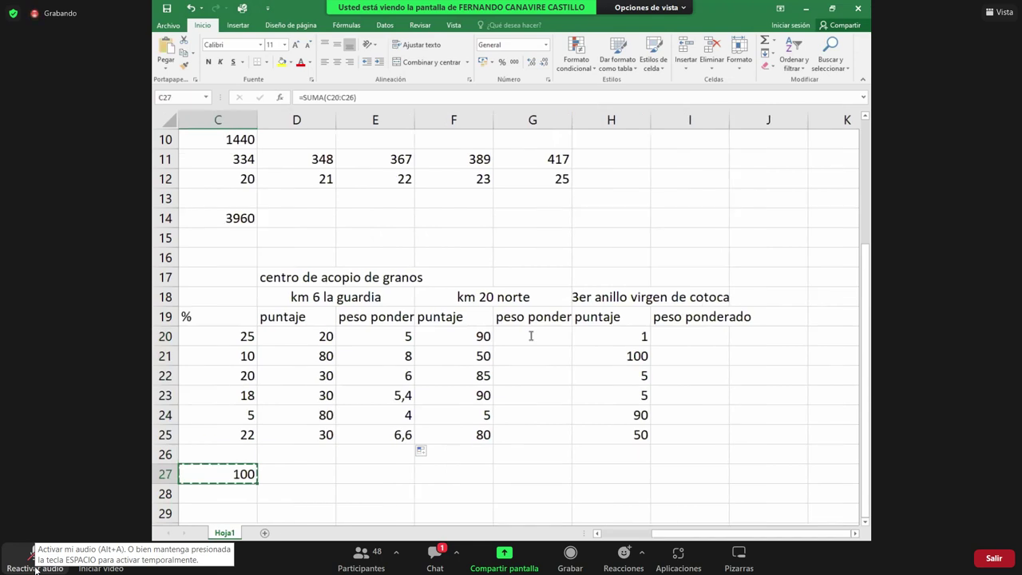
pyautogui.press('Right')
pyautogui.press('Right')
pyautogui.hotkey('ctrl', 'v')
# Step: Calculate the weighted scores for km 20 norte in G20 with =F20*C20/100 and fill the formula down to G25
pyautogui.click(530, 335)
pyautogui.write('=')
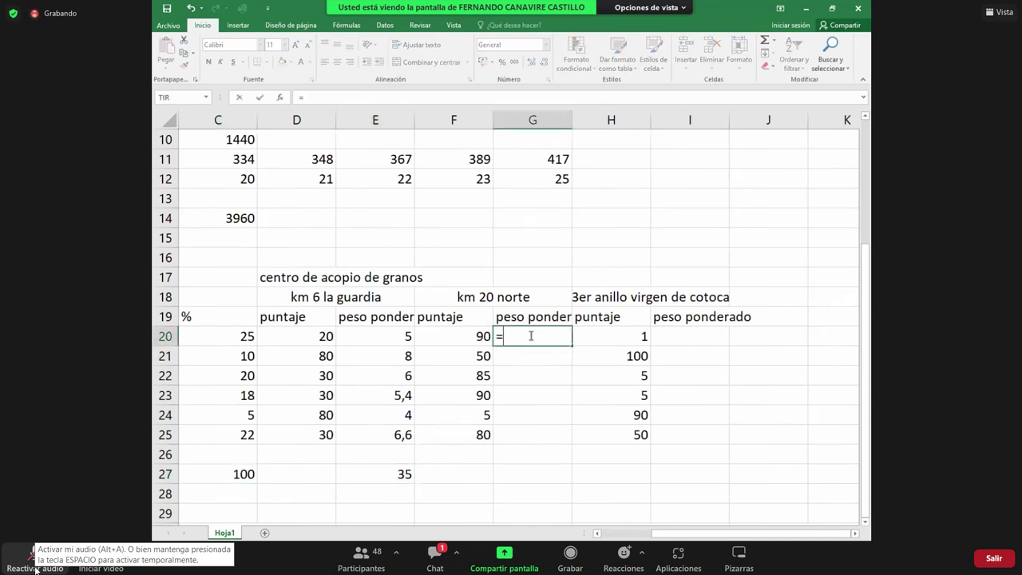
pyautogui.press('Left')
pyautogui.write('*')
pyautogui.press('Left')
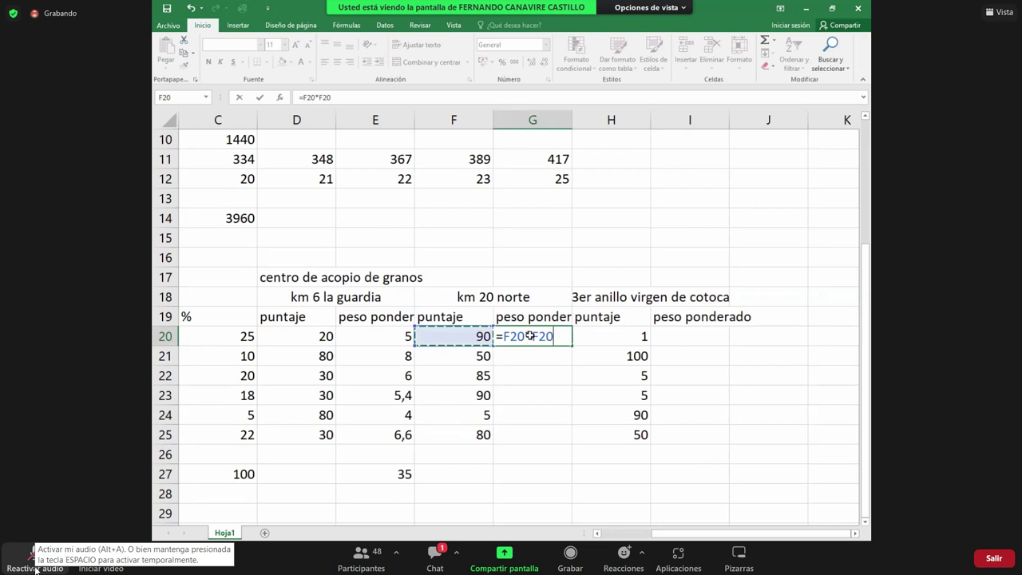
pyautogui.press('Left')
pyautogui.press('Left')
pyautogui.press('Left')
pyautogui.press('Return')
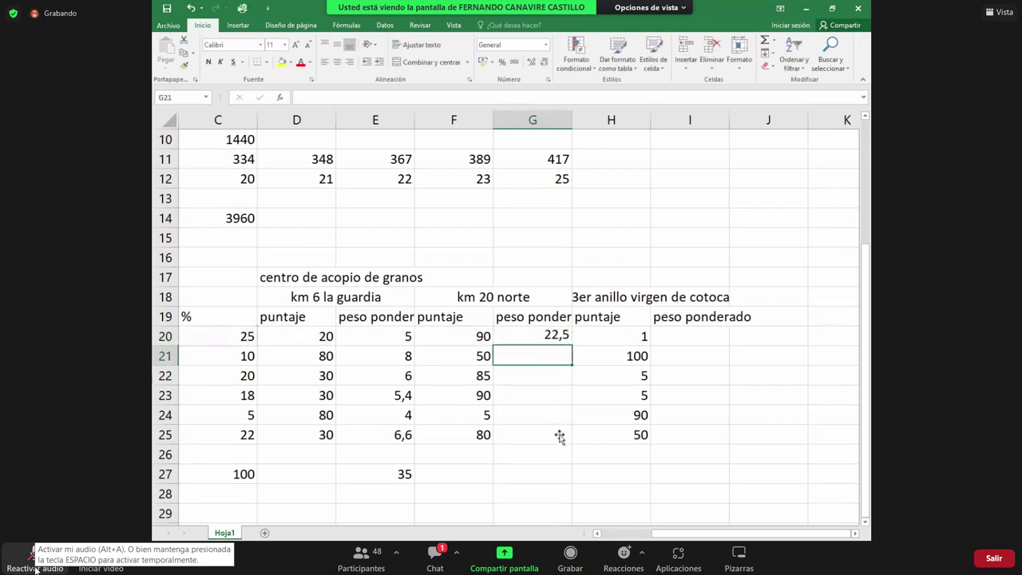
# Step: Calculate the weighted area score for 3er anillo virgen de cotoca in I20 with =H20*C20/100
pyautogui.click(668, 336)
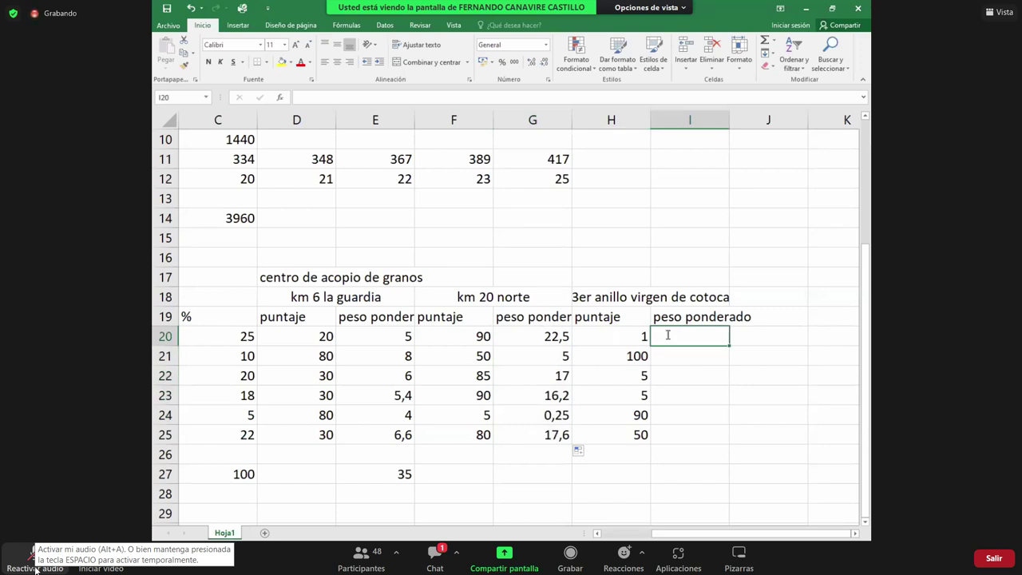
pyautogui.write('=')
pyautogui.press('Left')
pyautogui.write('*')
pyautogui.press('Left')
pyautogui.press('Left')
pyautogui.press('Left')
pyautogui.press('Left')
pyautogui.press('Left')
pyautogui.press('Left')
pyautogui.write('/100')
pyautogui.press('Return')
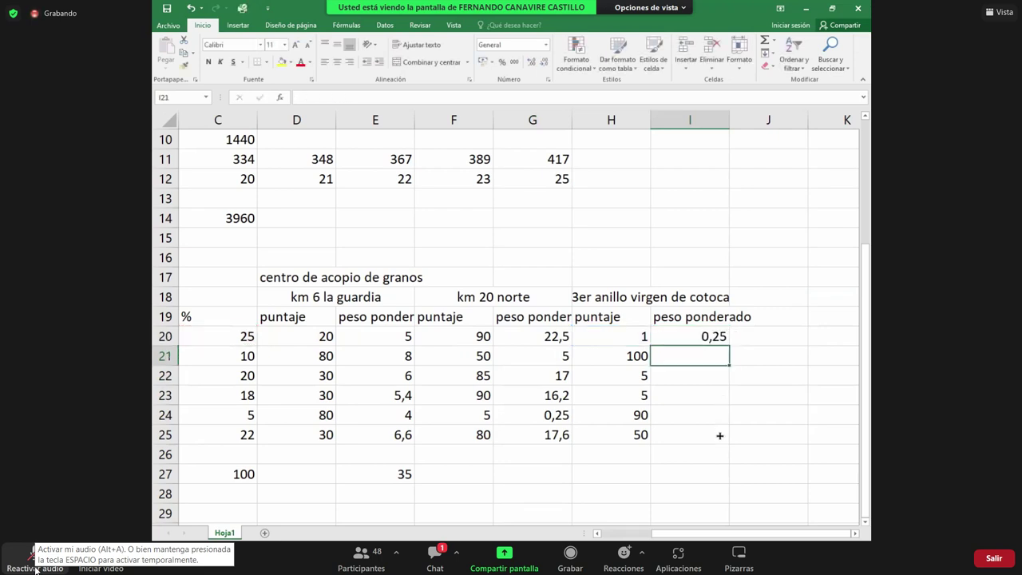
# Step: Fill the weighted score formula from I20 down to I25
pyautogui.press('Up')
pyautogui.keyDown('shift'); pyautogui.click(722, 436); pyautogui.keyUp('shift')
pyautogui.hotkey('ctrl', 'd')
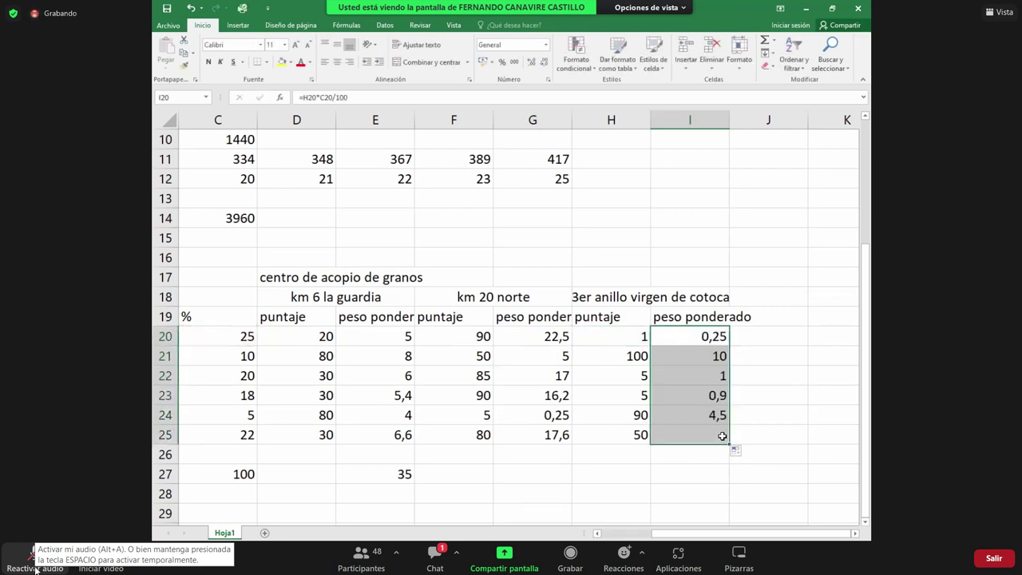
# Step: Copy the total formula from E27 into G27 and I27 to sum the weighted scores of the other two locations
pyautogui.press('Down')
pyautogui.press('Down')
pyautogui.press('Left')
pyautogui.press('Left')
pyautogui.press('Left')
pyautogui.press('Down')
pyautogui.press('Down')
pyautogui.press('Down')
pyautogui.press('Left')
pyautogui.press('Down')
pyautogui.press('Down')
pyautogui.hotkey('ctrl', 'c')
pyautogui.press('Right')
pyautogui.press('Right')
pyautogui.hotkey('ctrl', 'v')
pyautogui.press('Right')
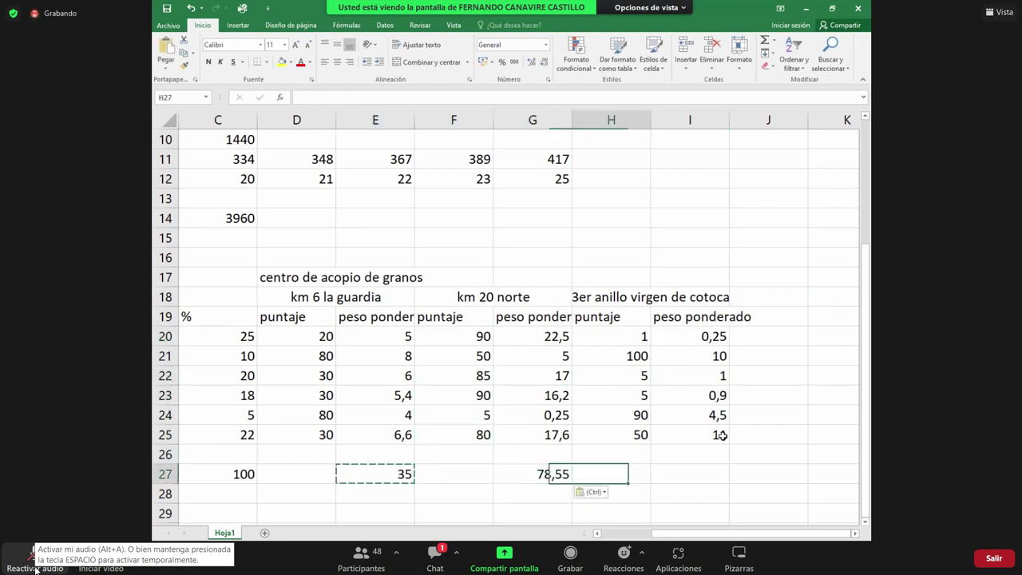
pyautogui.press('Right')
pyautogui.hotkey('ctrl', 'v')
pyautogui.press('Down')
pyautogui.press('Down')
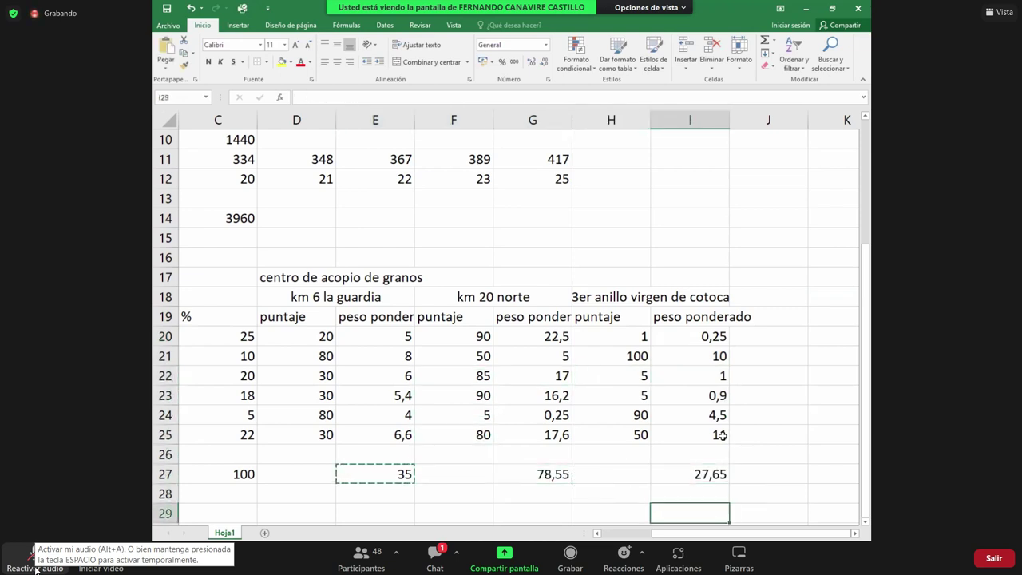
# Step: Highlight the km 20 norte total in G27 with a yellow fill and red font
pyautogui.press('Down')
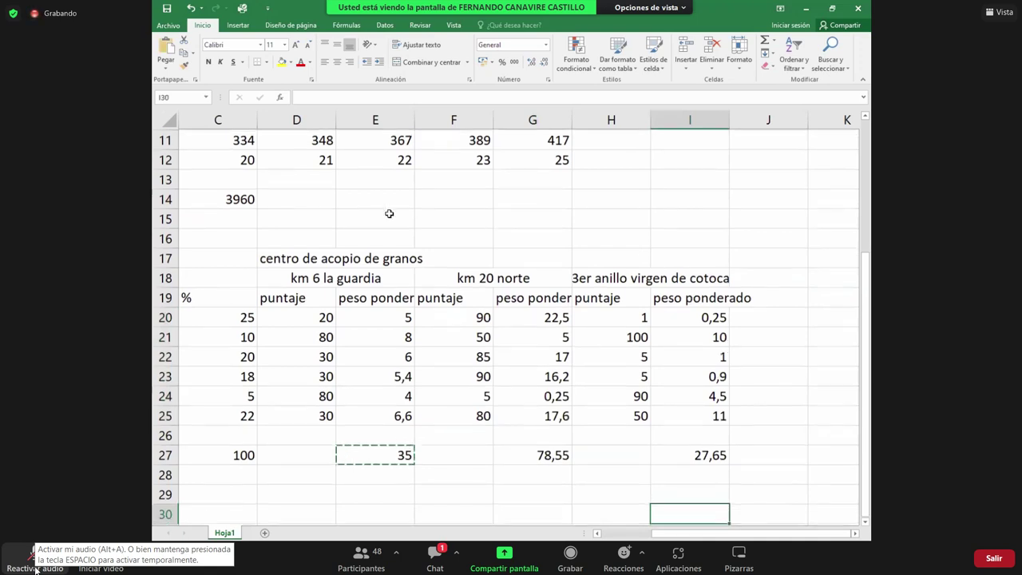
pyautogui.press('Down')
pyautogui.press('Down')
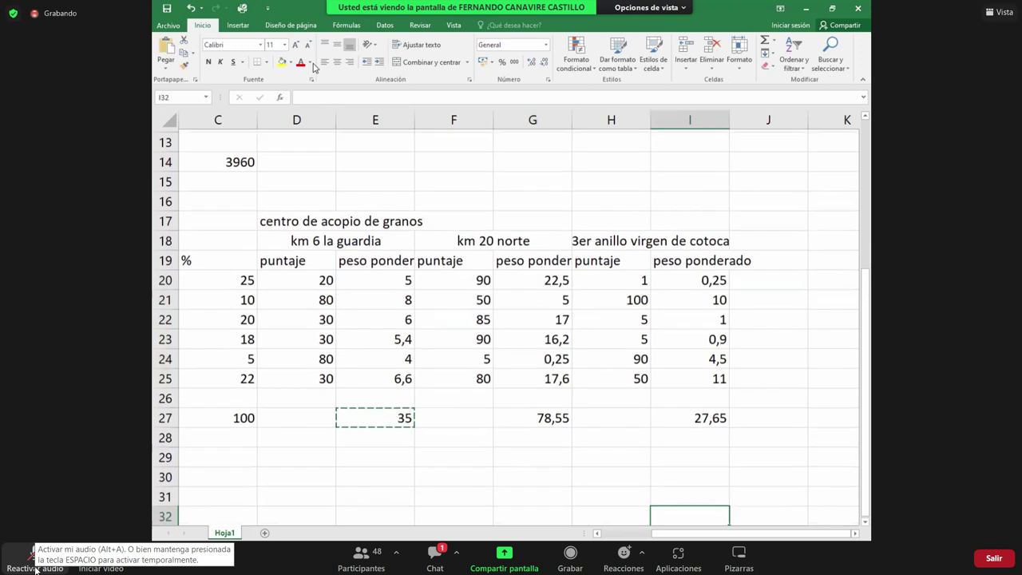
pyautogui.press('Down')
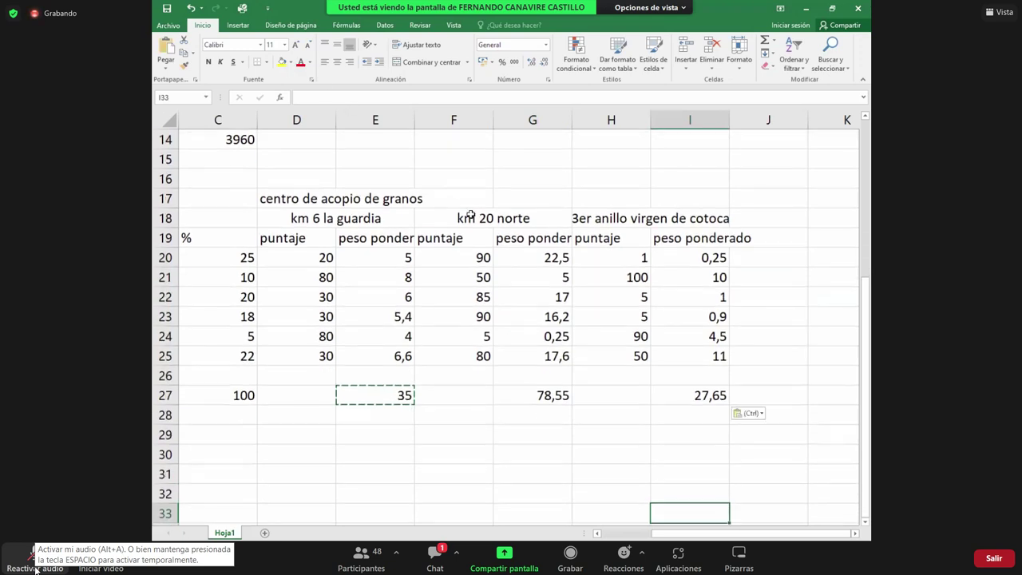
pyautogui.click(528, 391)
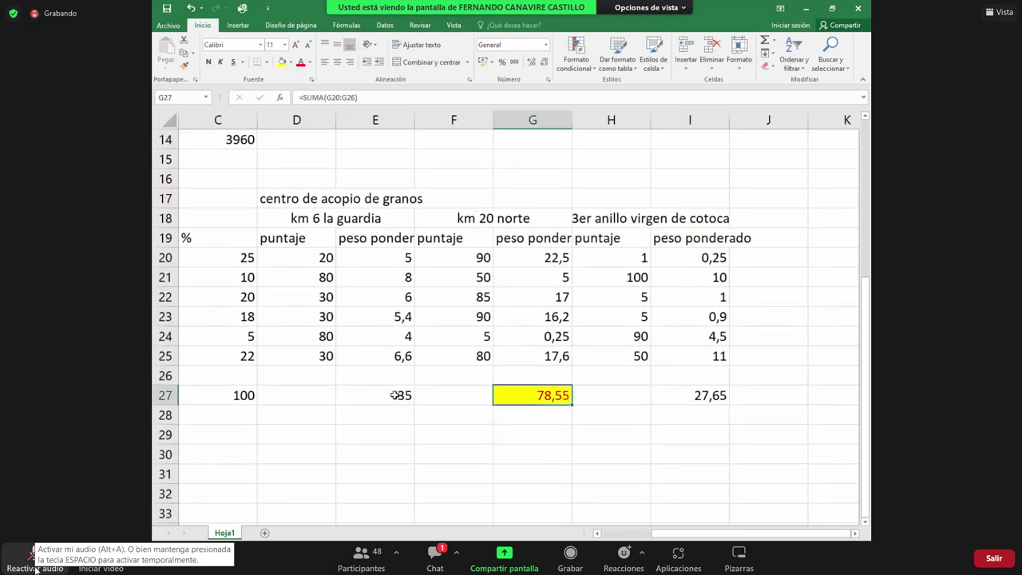
pyautogui.press('Left')
pyautogui.press('Left')
pyautogui.click(650, 397)
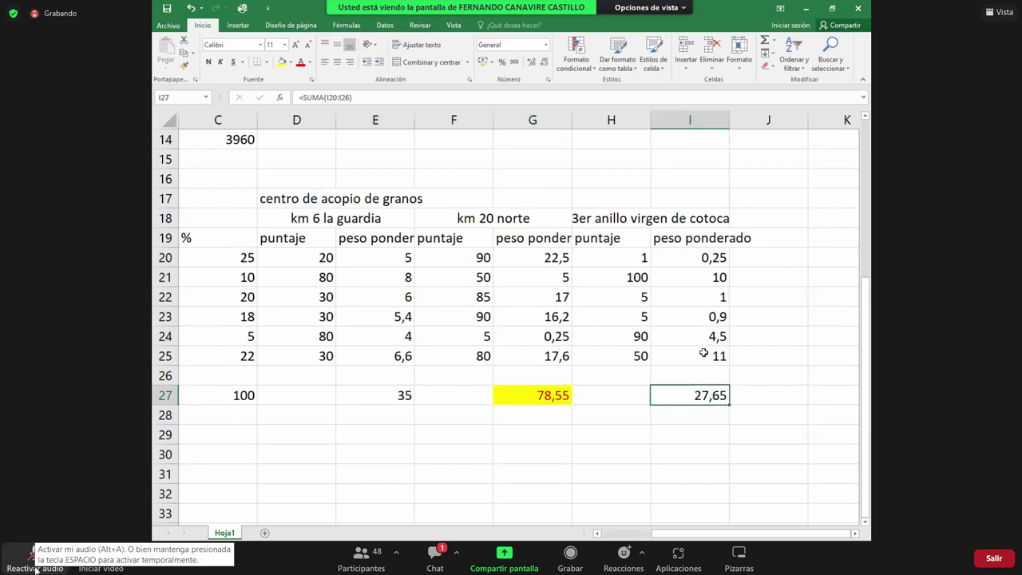
pyautogui.click(487, 220)
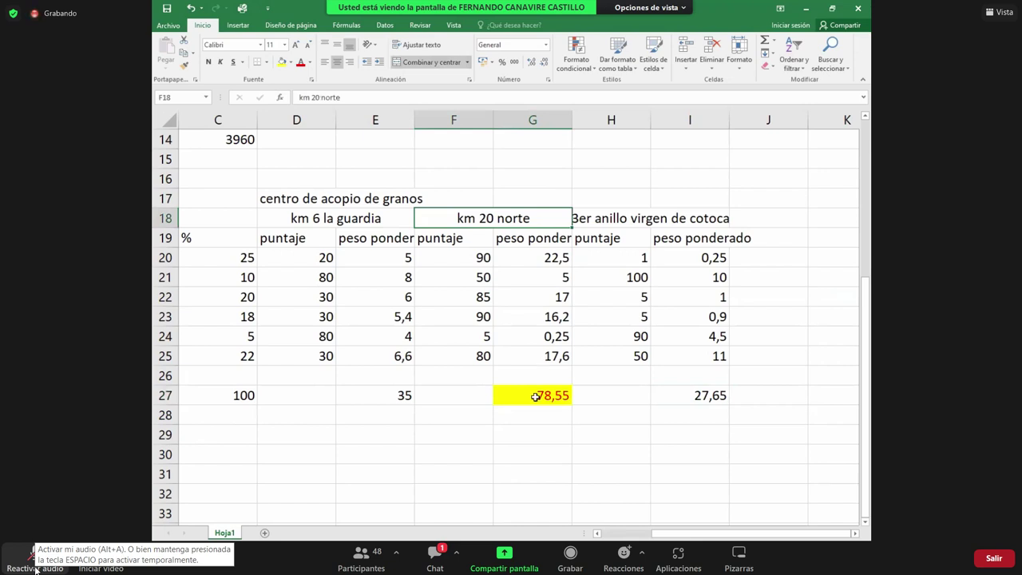
pyautogui.click(535, 397)
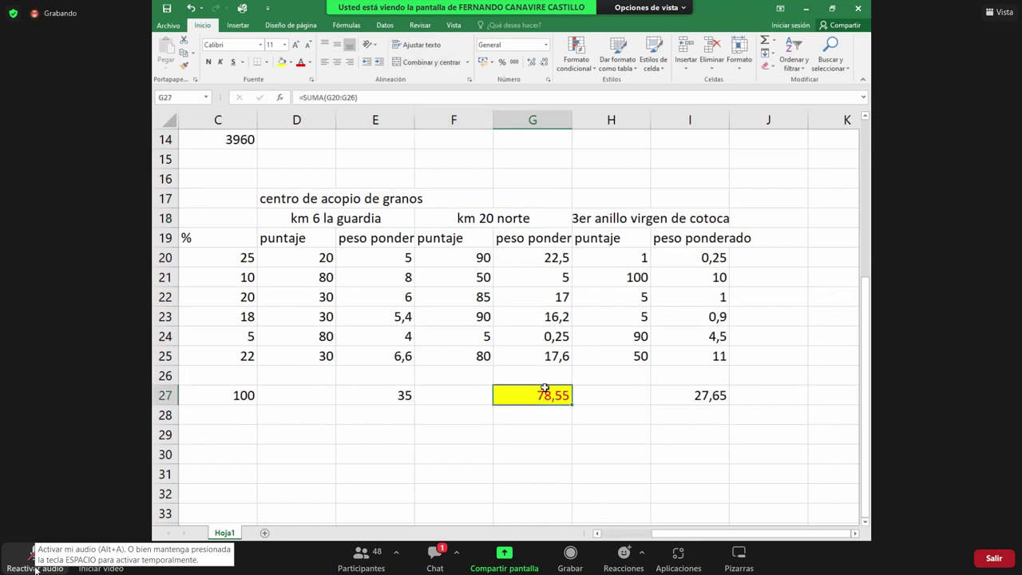